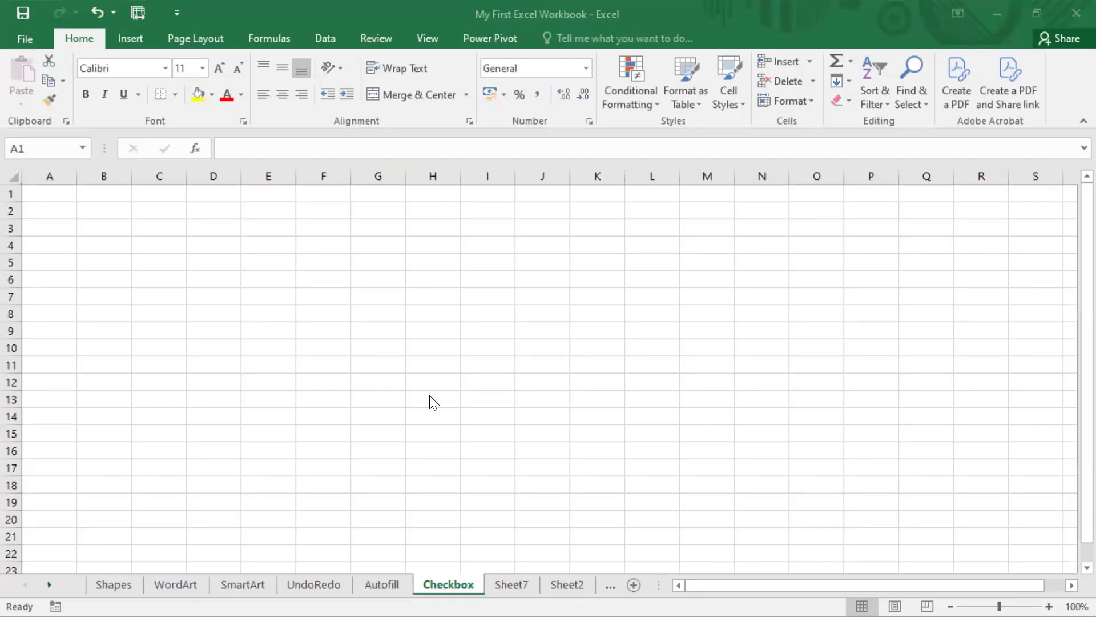
Enable the Developer tab in the Main Tabs list of the ribbon customization options and apply the change.
mouse_move(5, 27)
left_mouse_down()
mouse_move(388, 62)
mouse_move(553, 54)
left_mouse_up()
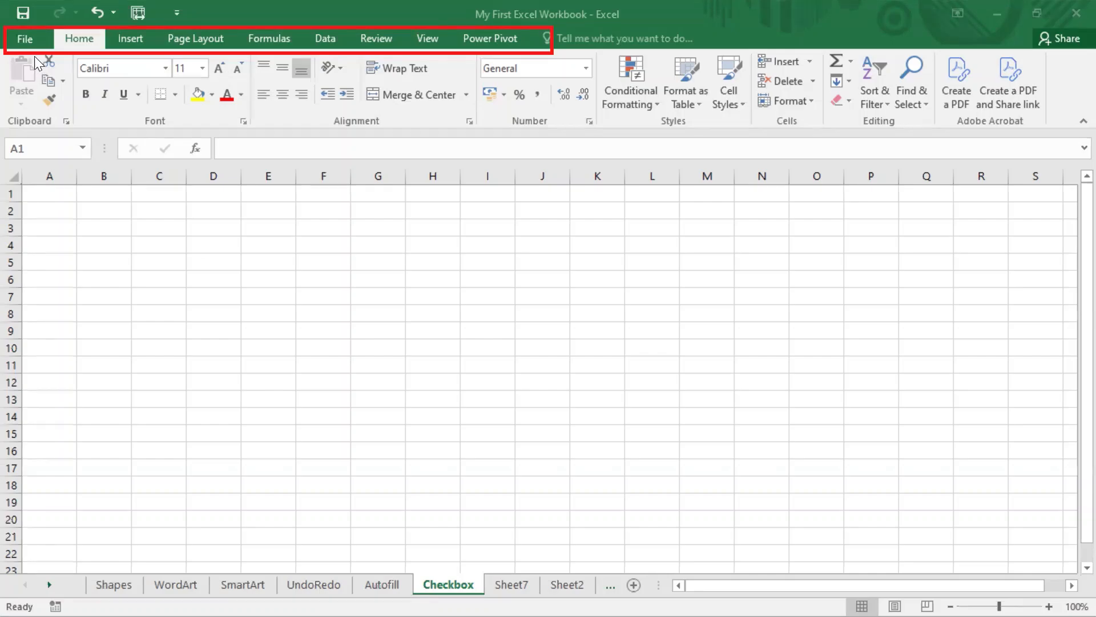
left_click(29, 37)
left_click(29, 38)
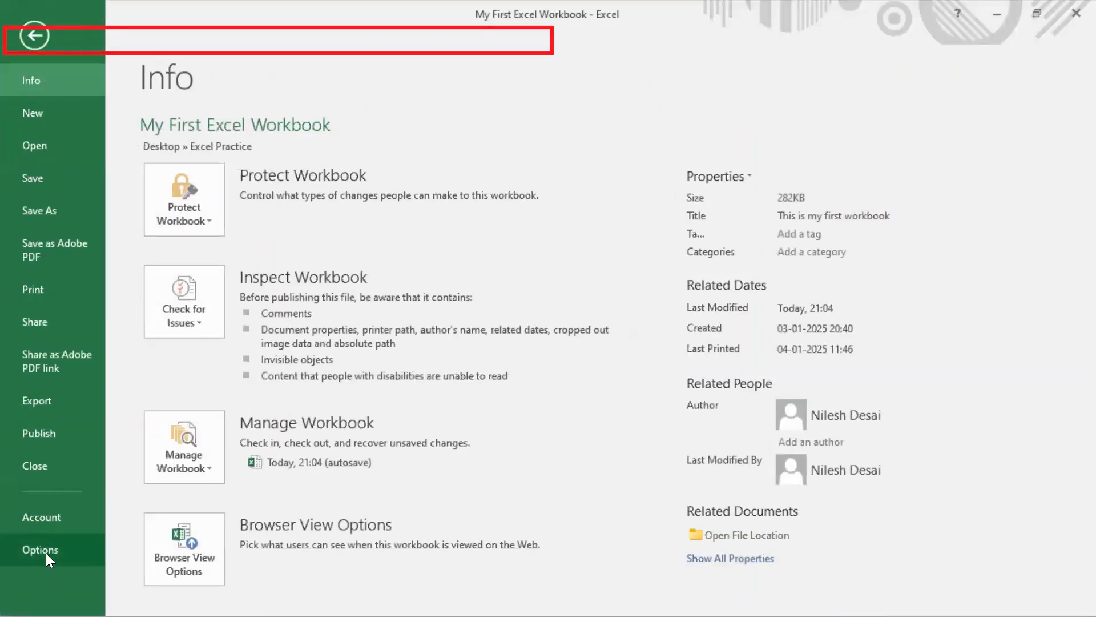
left_click(46, 551)
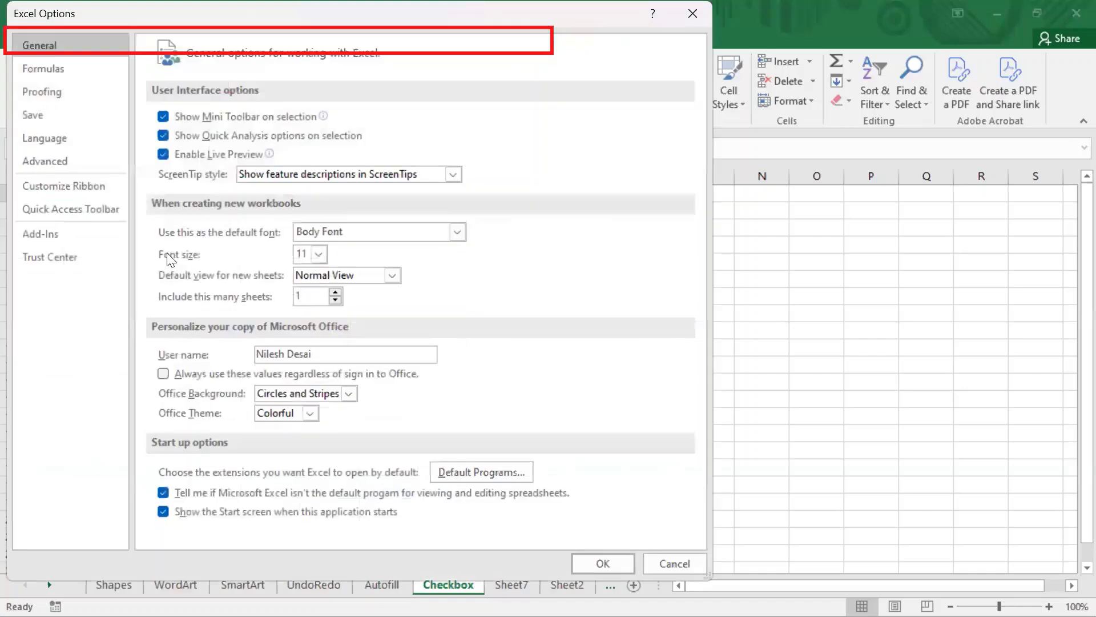
left_click(96, 183)
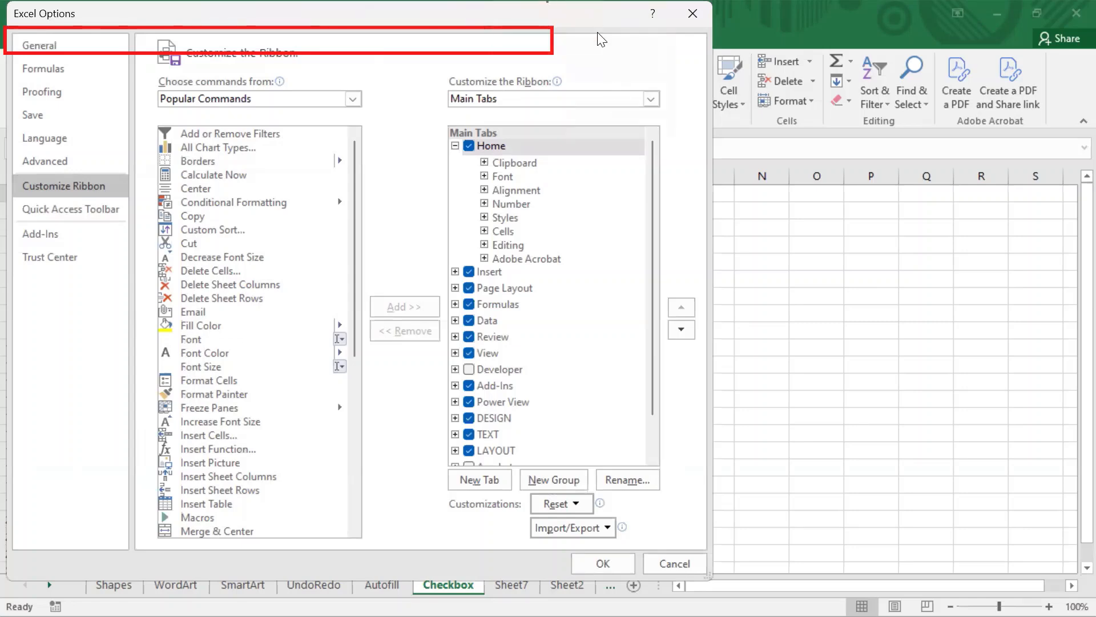
left_click(550, 3)
left_click(467, 369)
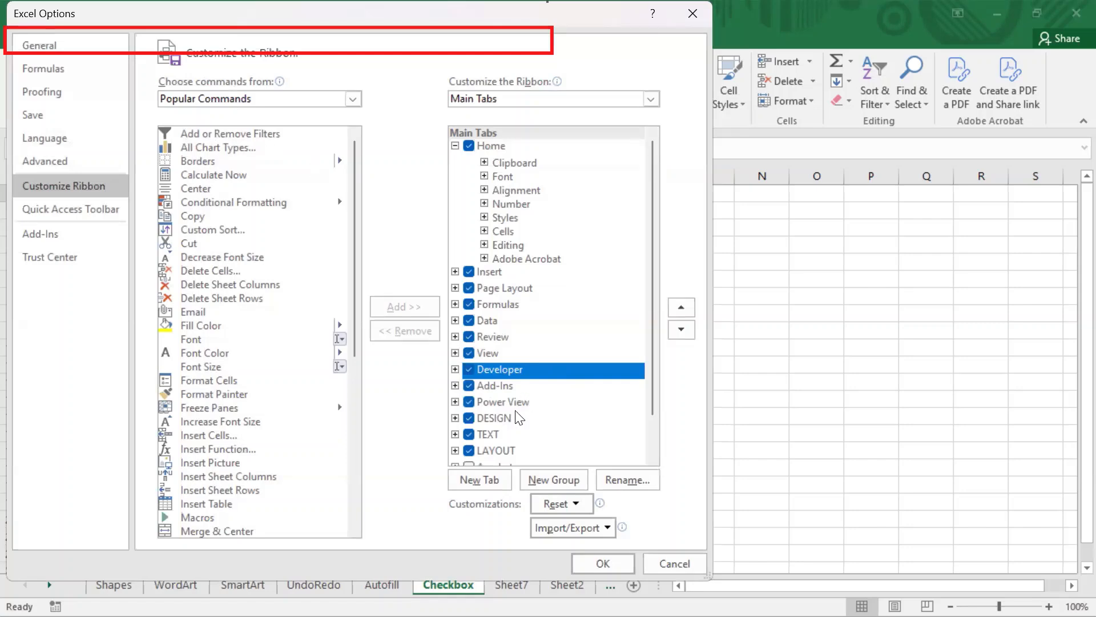
left_click_drag(147, 120, 342, 539)
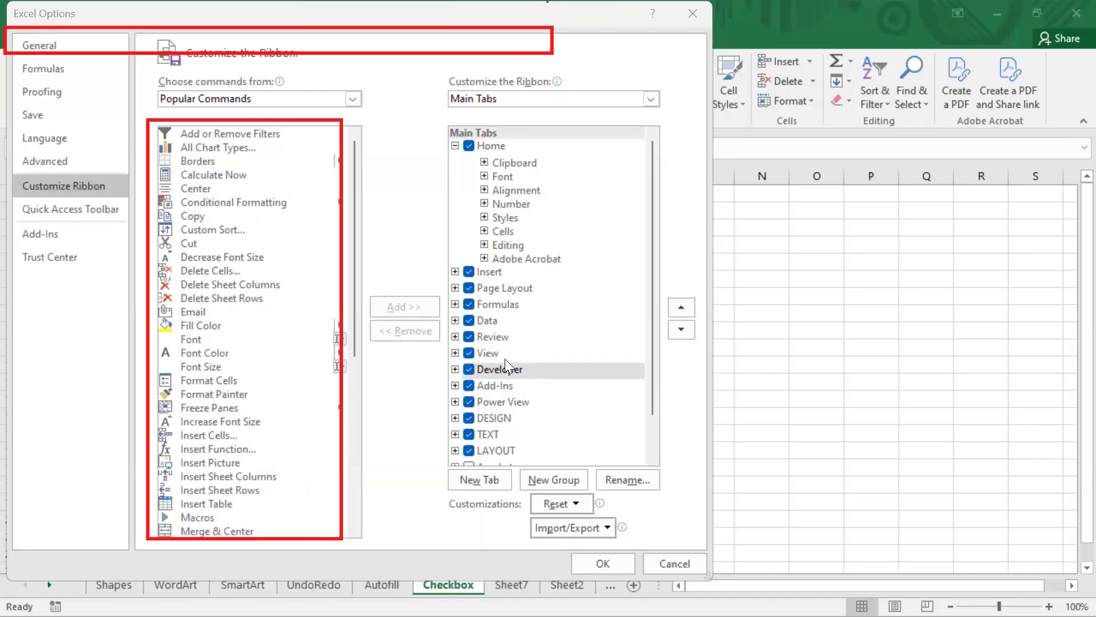
left_click(469, 369)
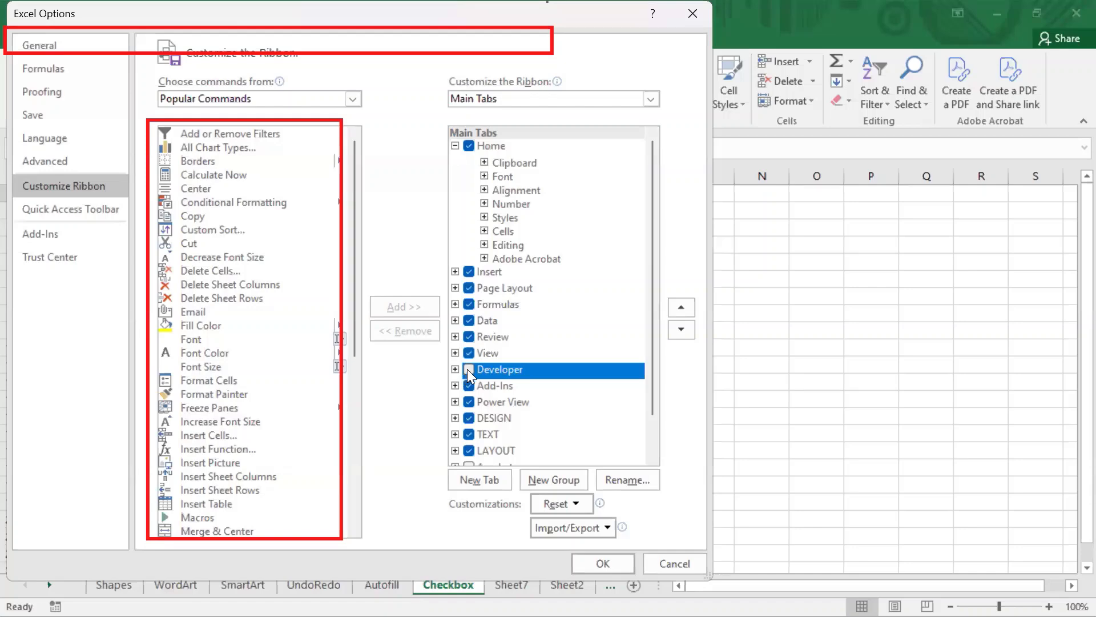
left_click(468, 369)
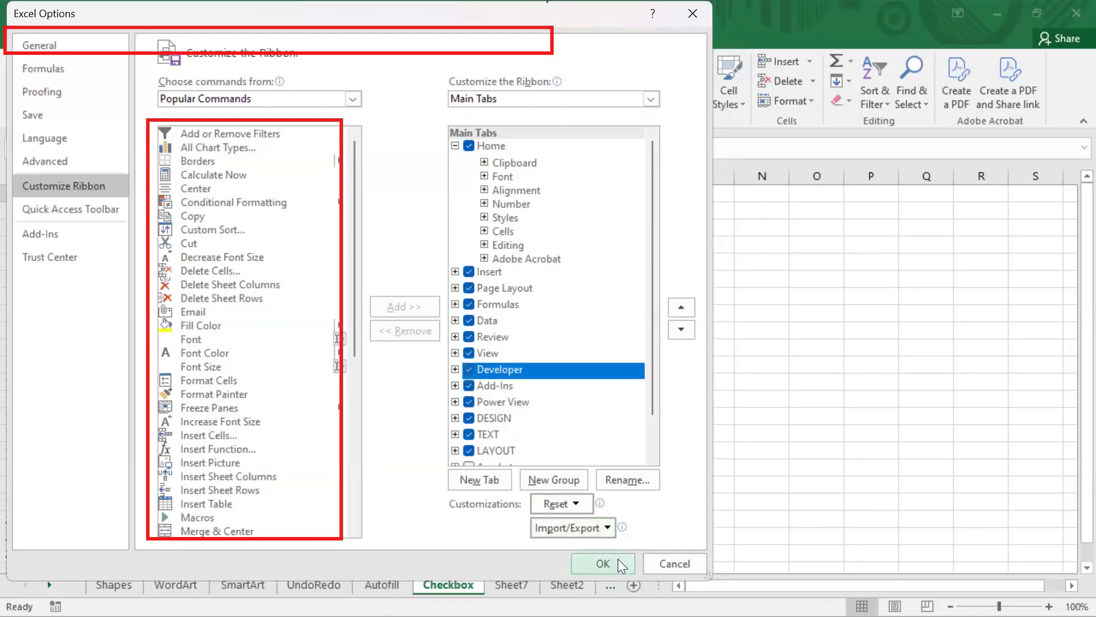
left_click(600, 562)
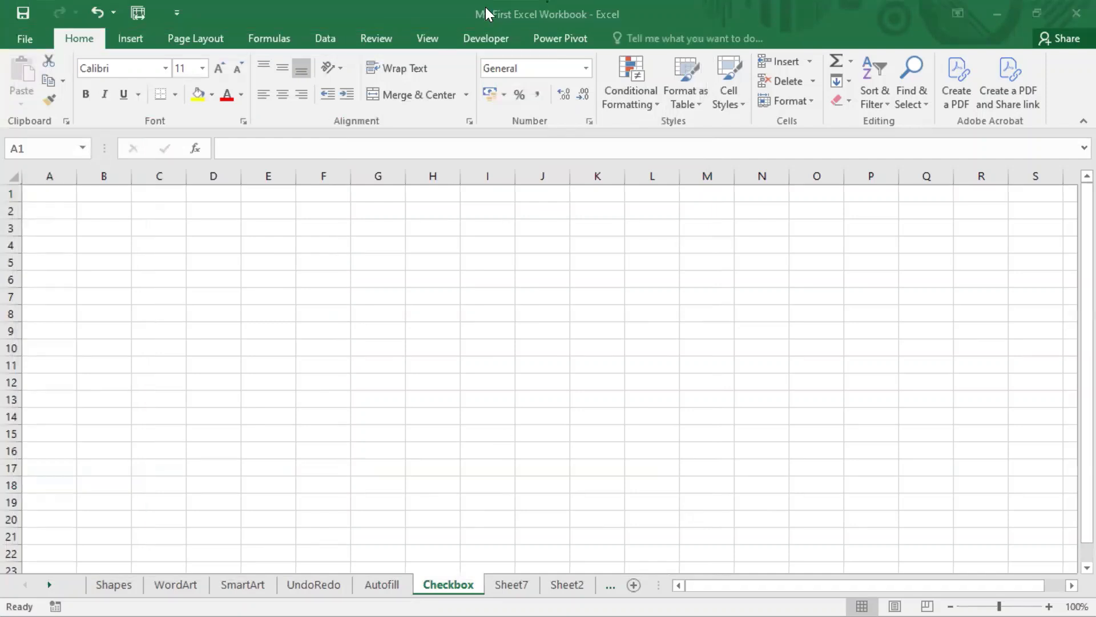
Insert a small ActiveX check box in cell B2 of the Checkbox sheet.
left_click_drag(453, 23, 526, 51)
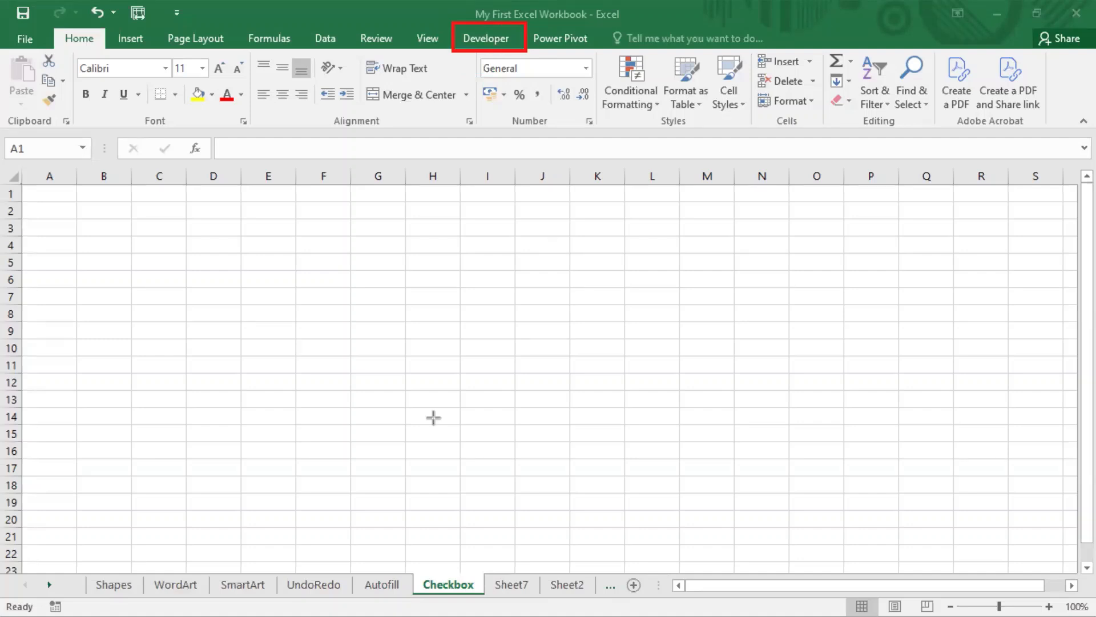
key("Escape")
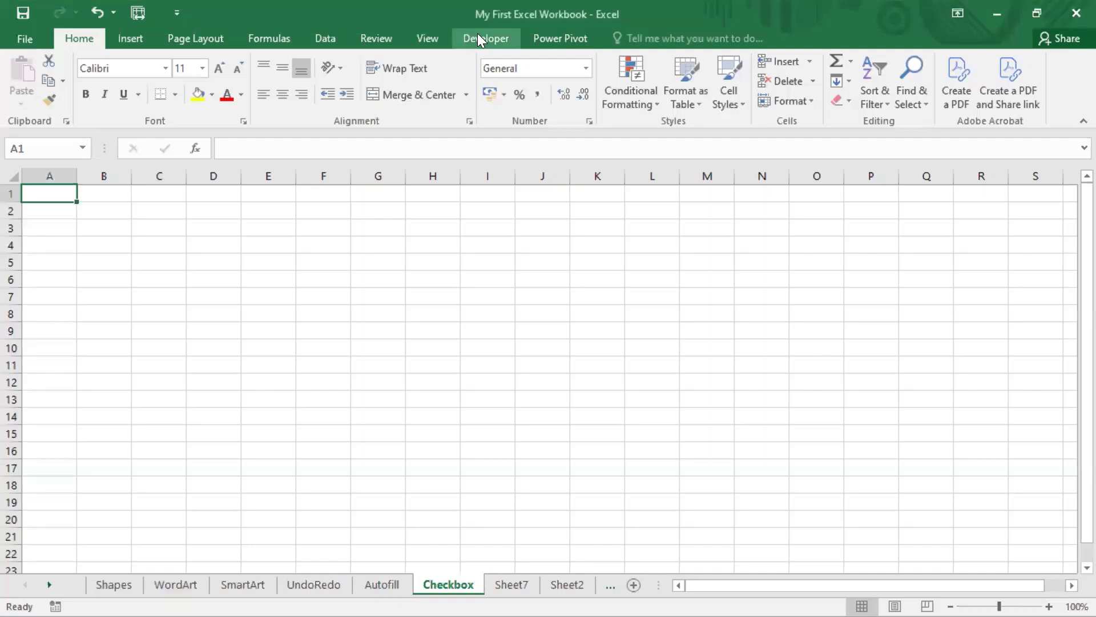
left_click(478, 35)
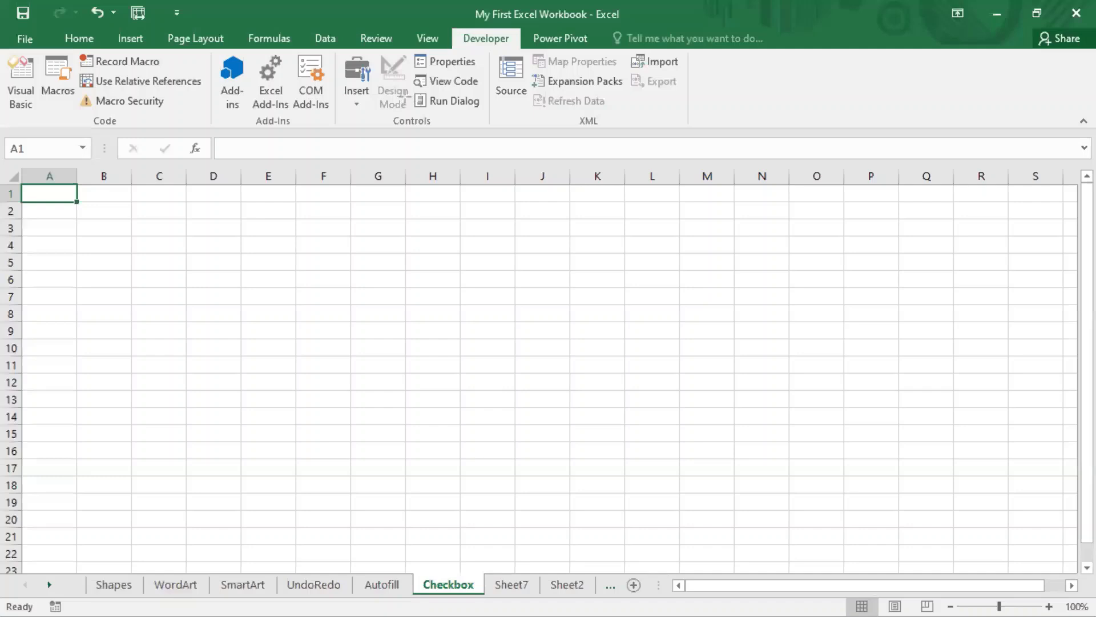
mouse_move(337, 49)
left_mouse_down()
mouse_move(451, 152)
mouse_move(497, 131)
left_mouse_up()
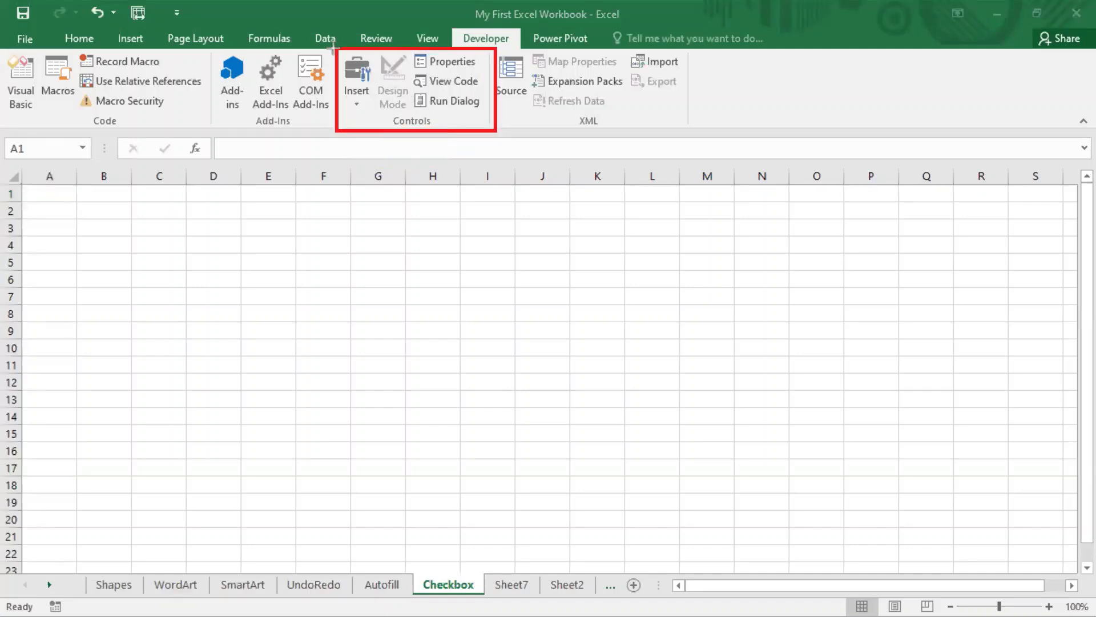
mouse_move(333, 49)
left_mouse_down()
mouse_move(340, 137)
mouse_move(379, 117)
left_mouse_up()
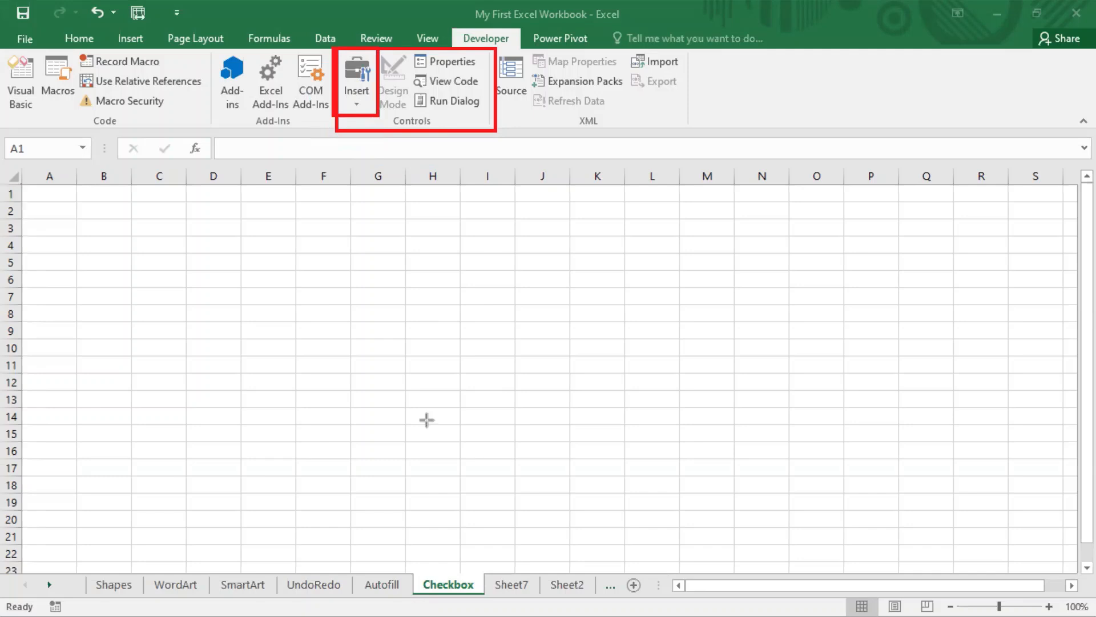
left_click(355, 104)
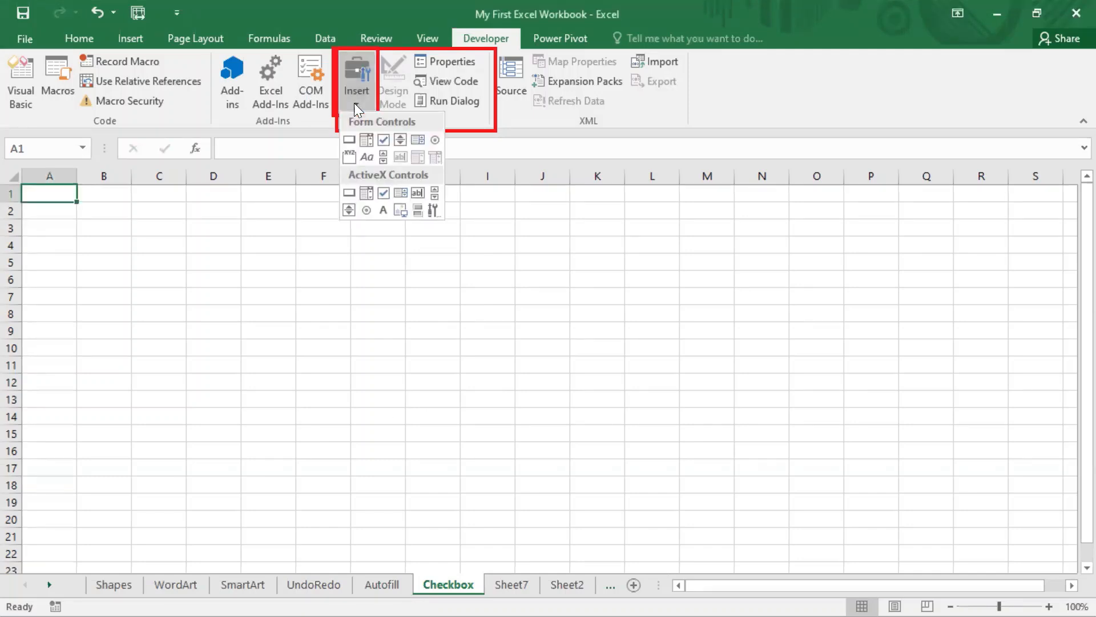
left_click(385, 193)
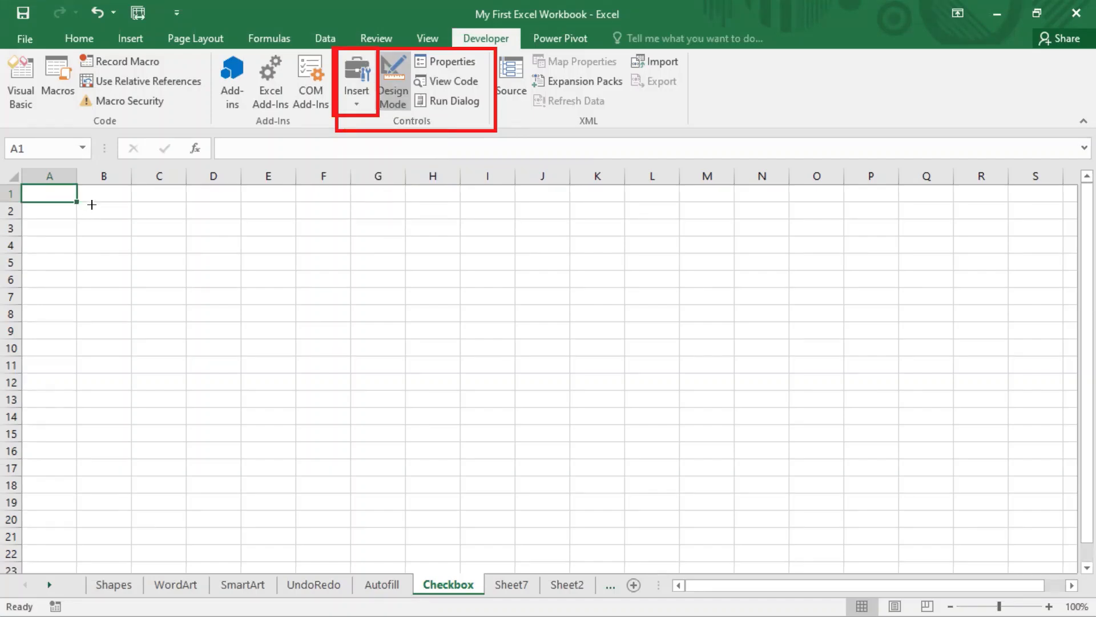
left_click_drag(97, 206, 108, 214)
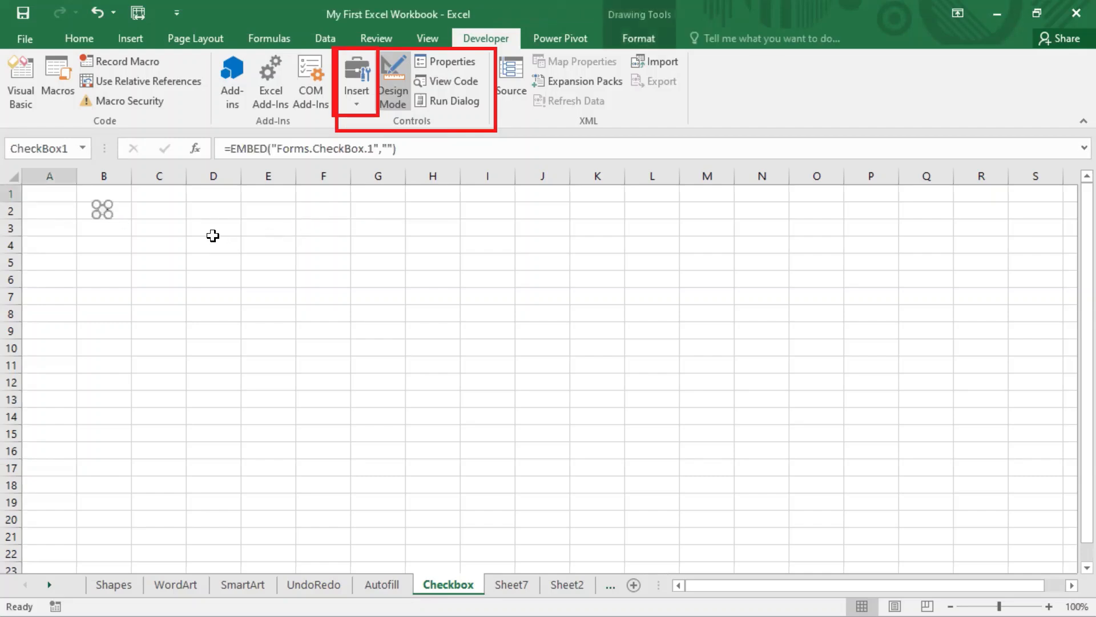
Enlarge the check box in B2 so that it spans columns B and C and fits its full caption.
left_click(177, 205)
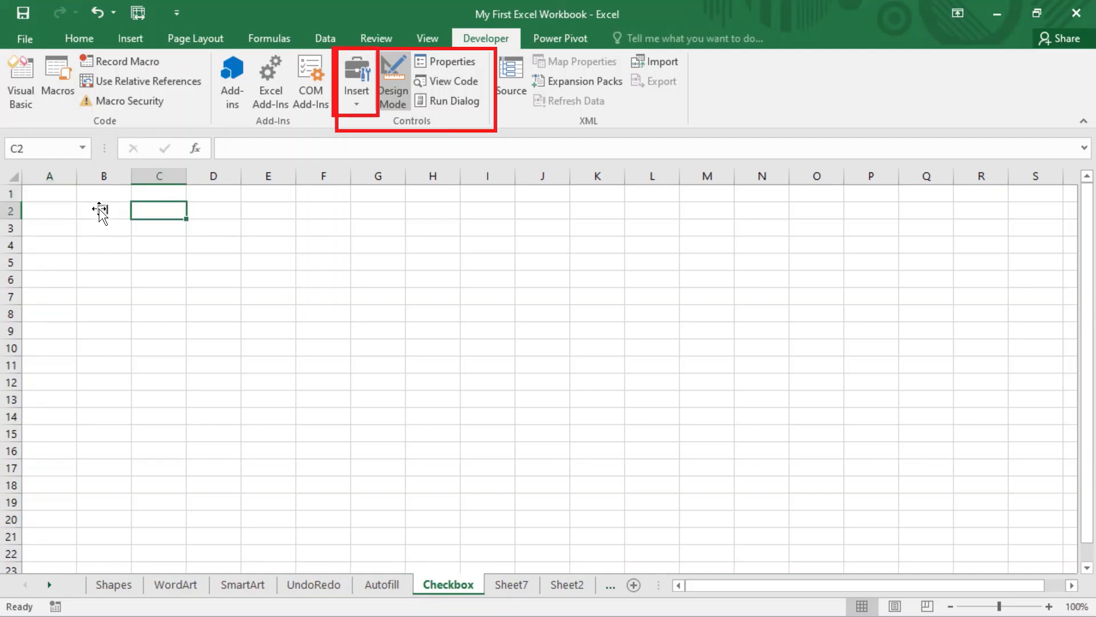
left_click(142, 252)
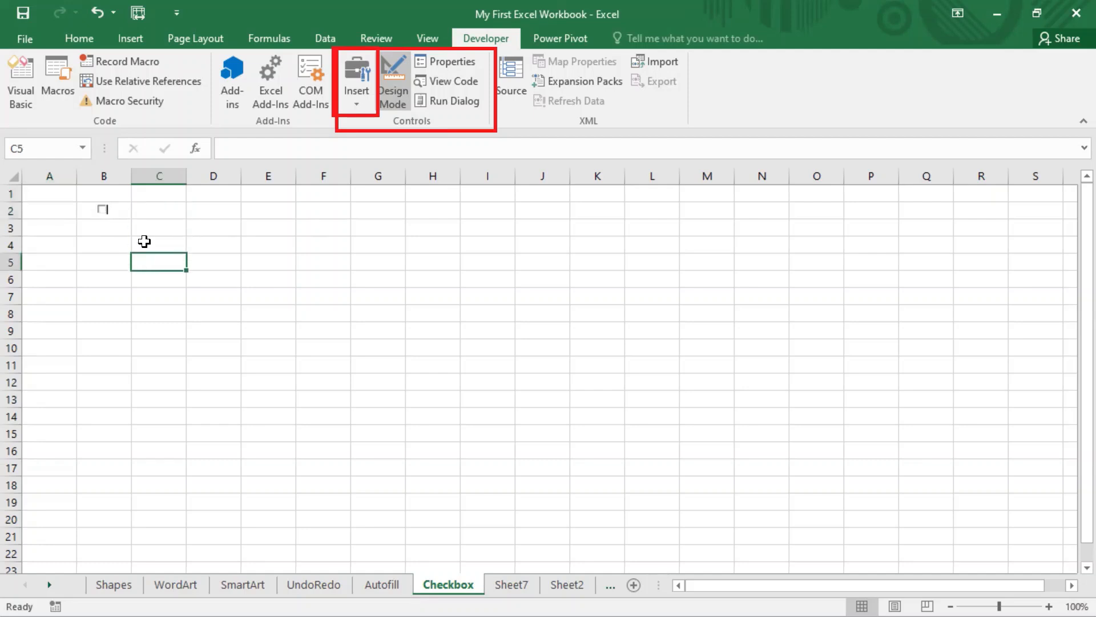
left_click(102, 209)
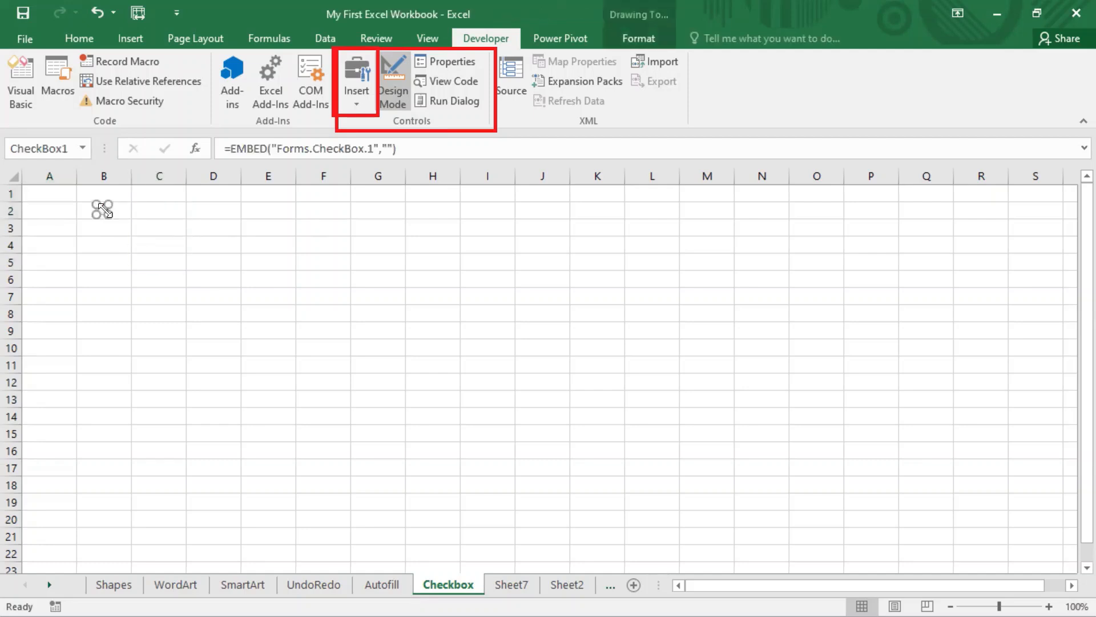
left_click(193, 224)
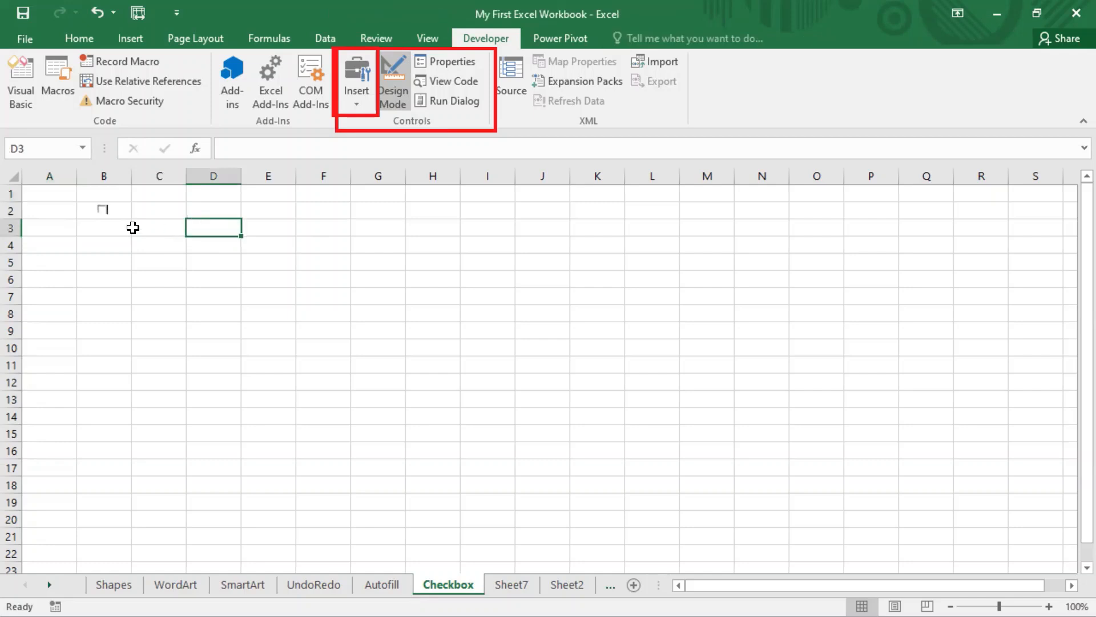
left_click(105, 210)
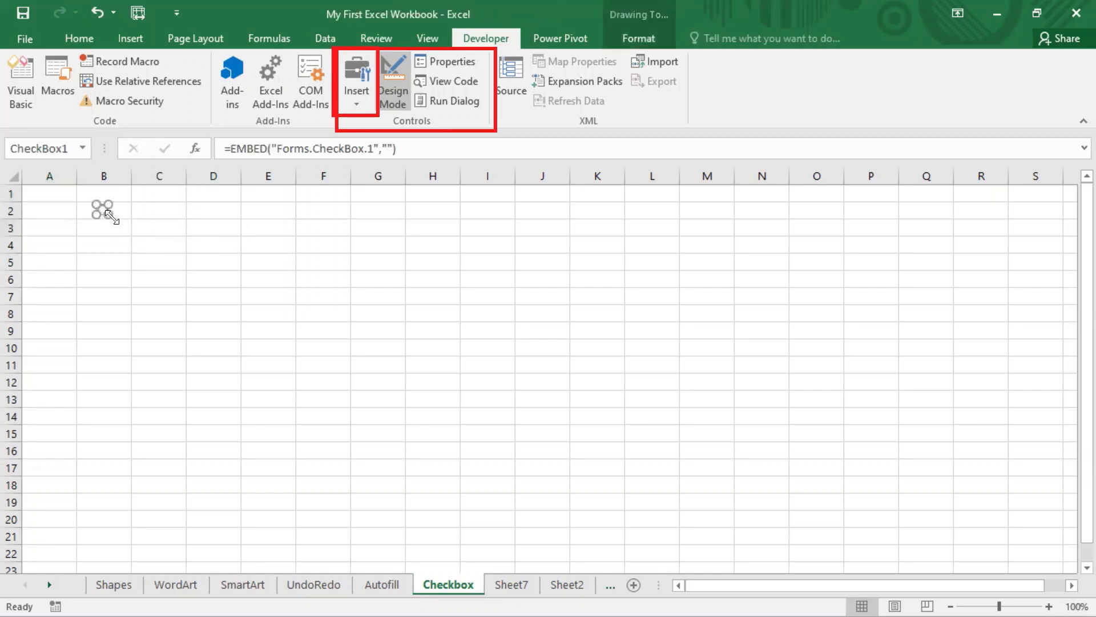
mouse_move(112, 219)
left_mouse_down()
mouse_move(120, 227)
mouse_move(108, 210)
left_mouse_up()
key("Escape")
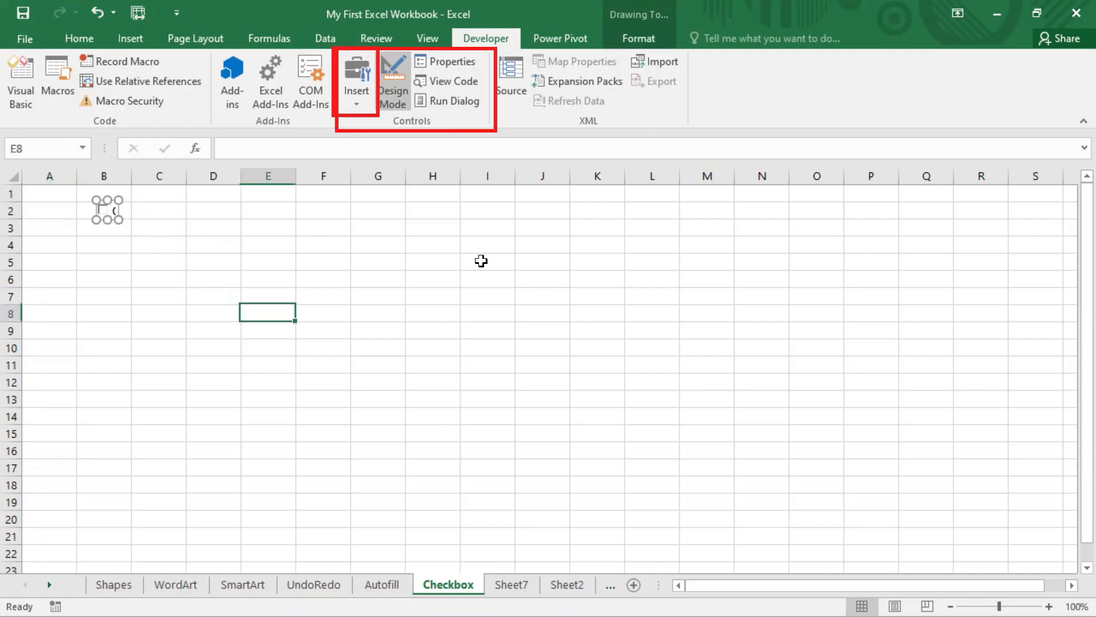
left_click(112, 211)
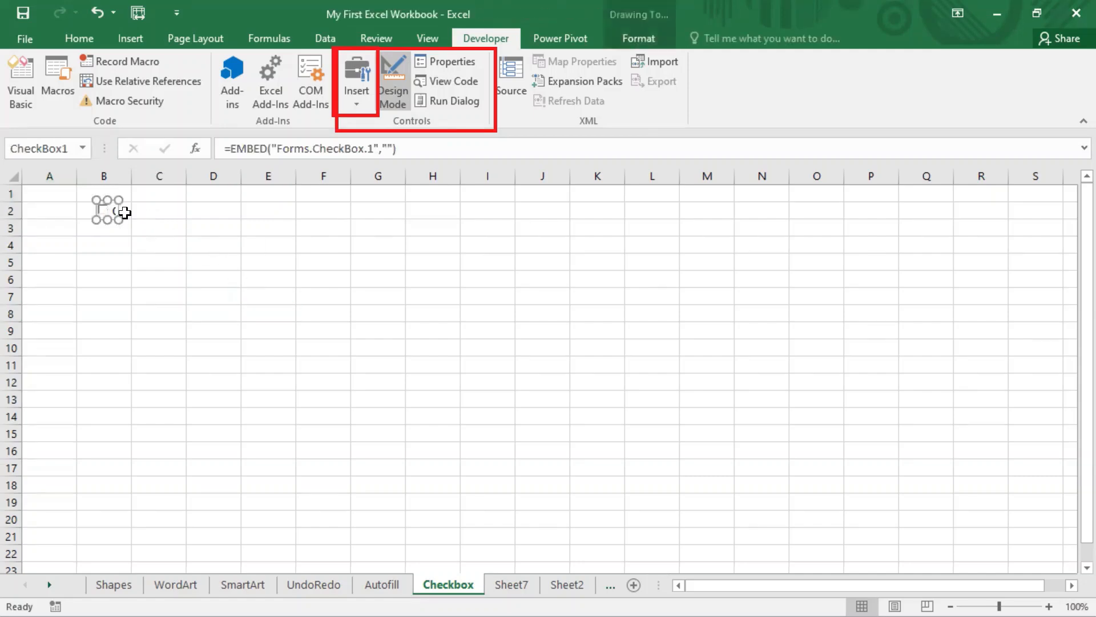
left_click_drag(121, 219, 146, 221)
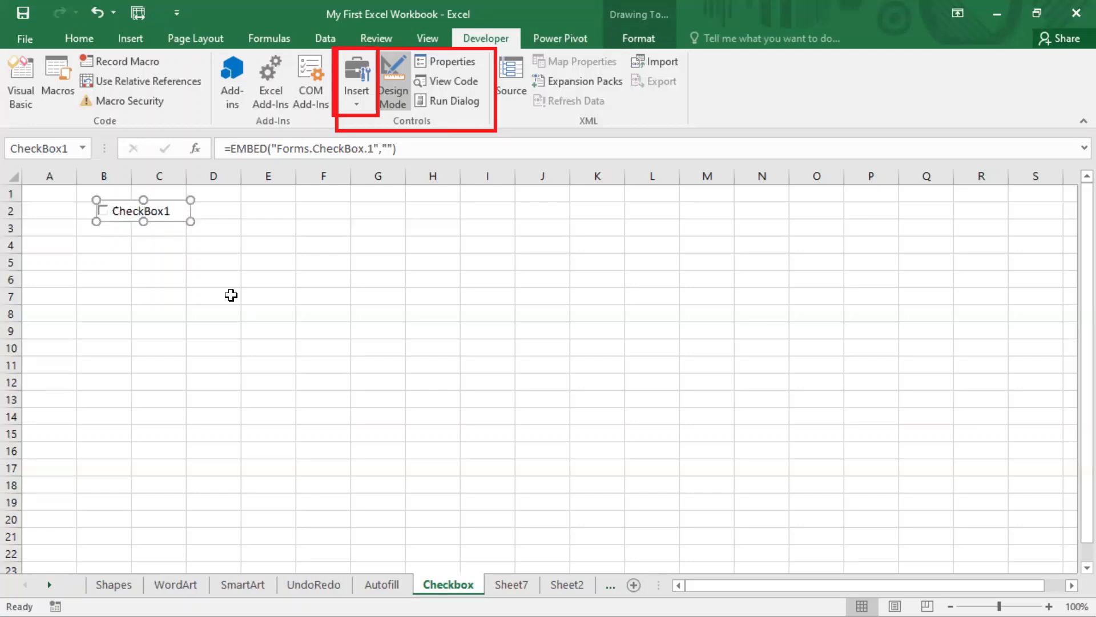
Open the check box's Click event code in the Visual Basic editor and close the editor again.
double_click(167, 213)
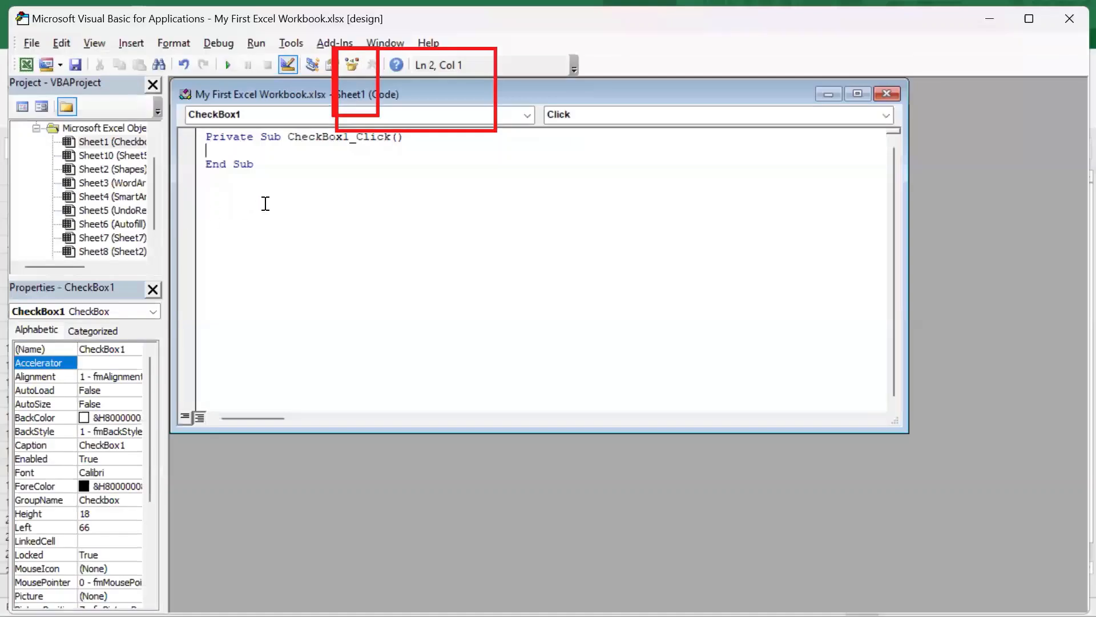
left_click(1069, 20)
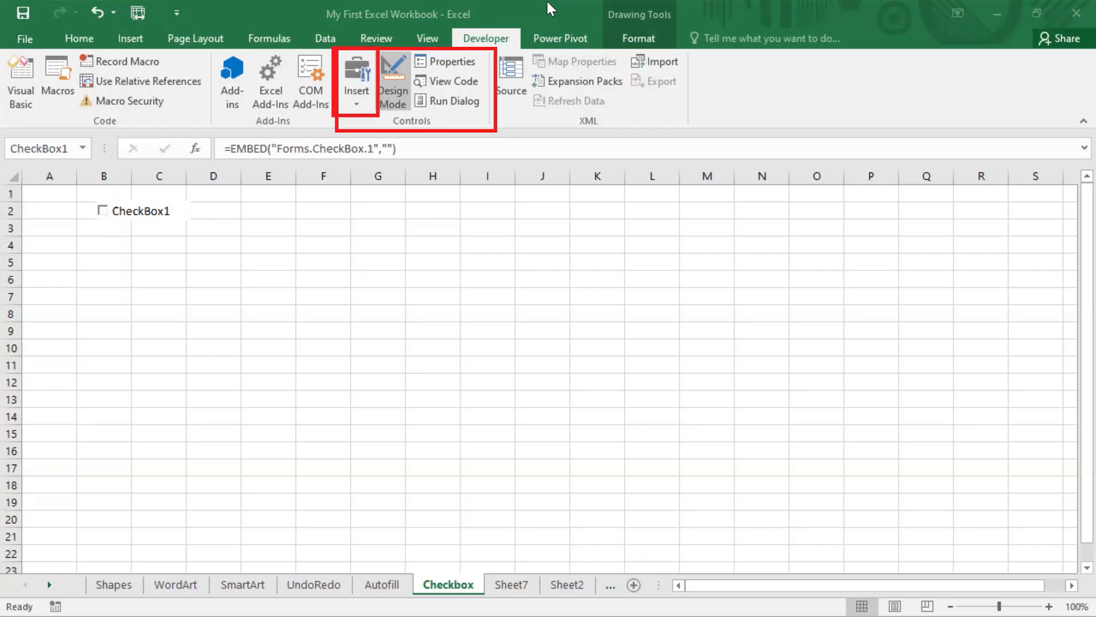
Enter the column headers Name in A1 and Present in B1.
left_click(57, 193)
type("Name")
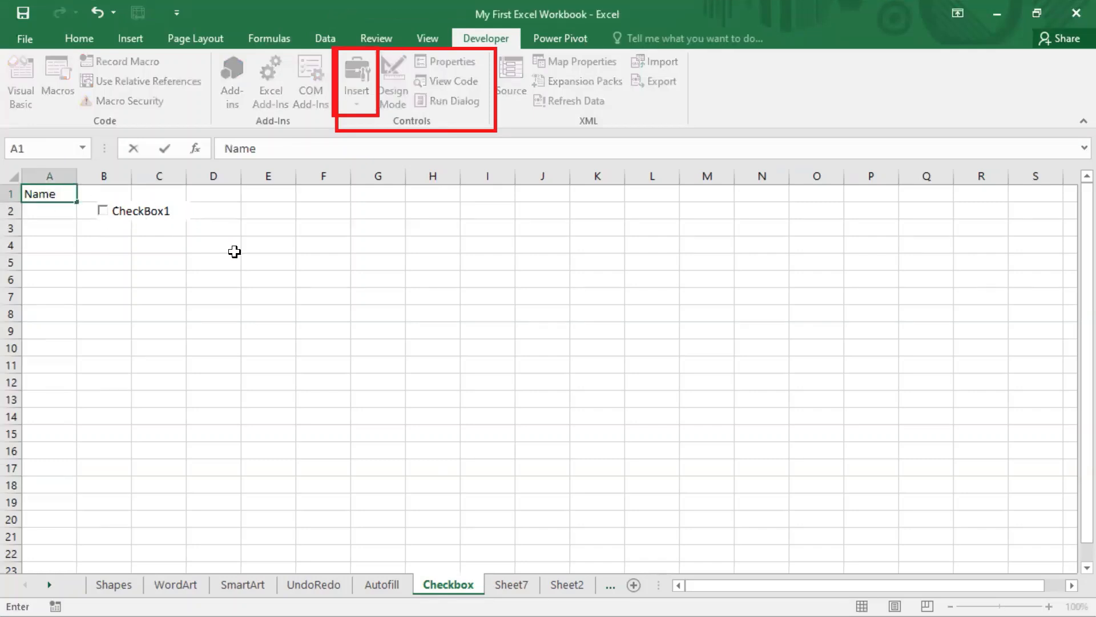
key("Tab")
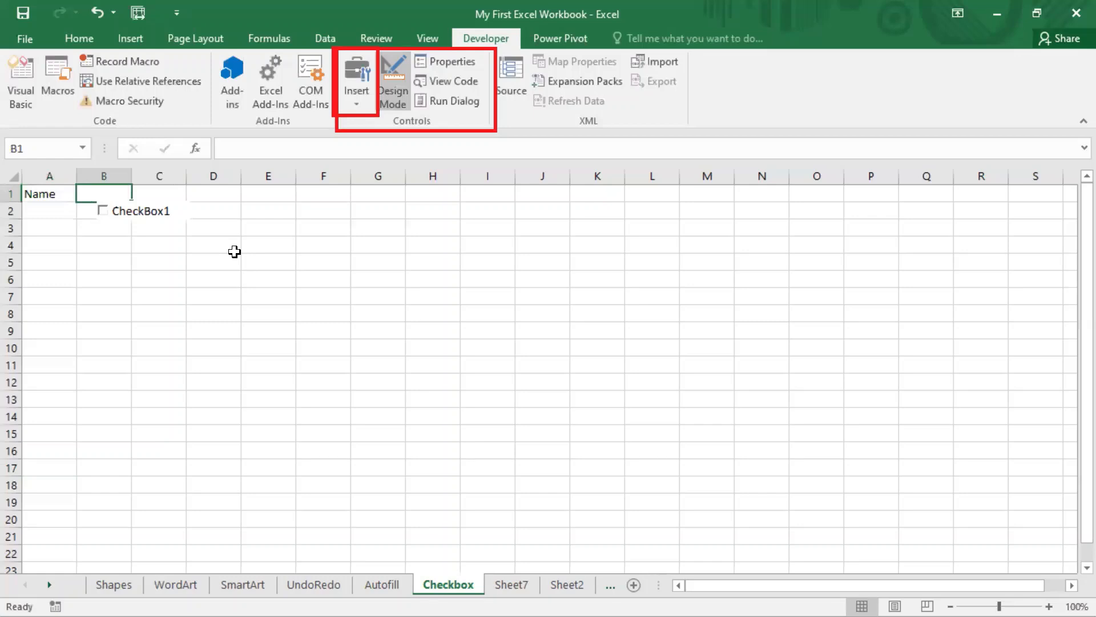
type("Present")
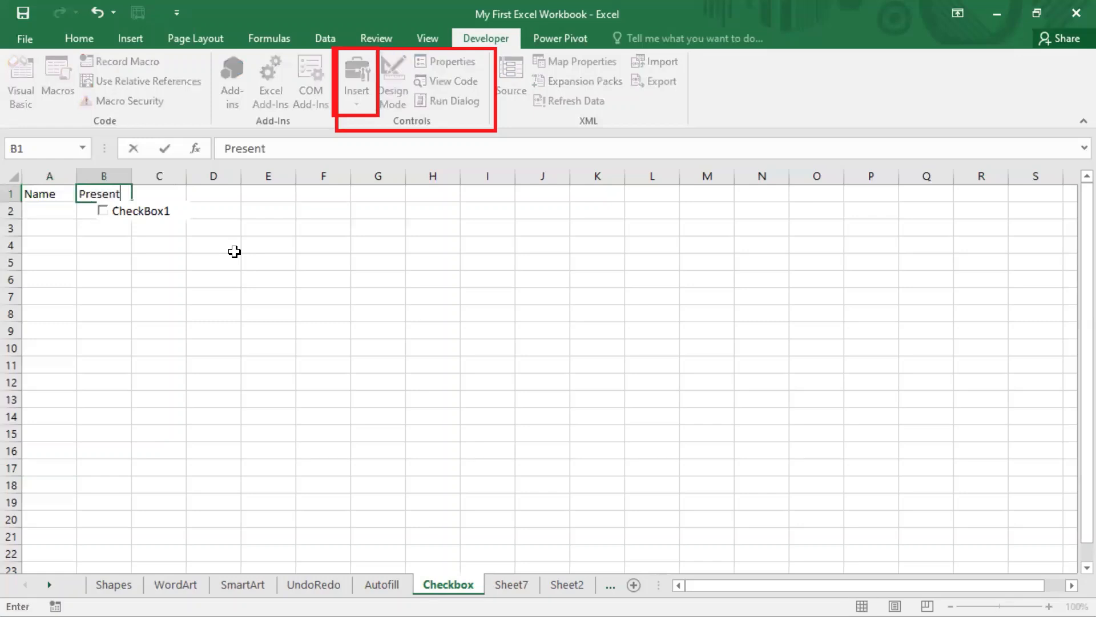
key("Return")
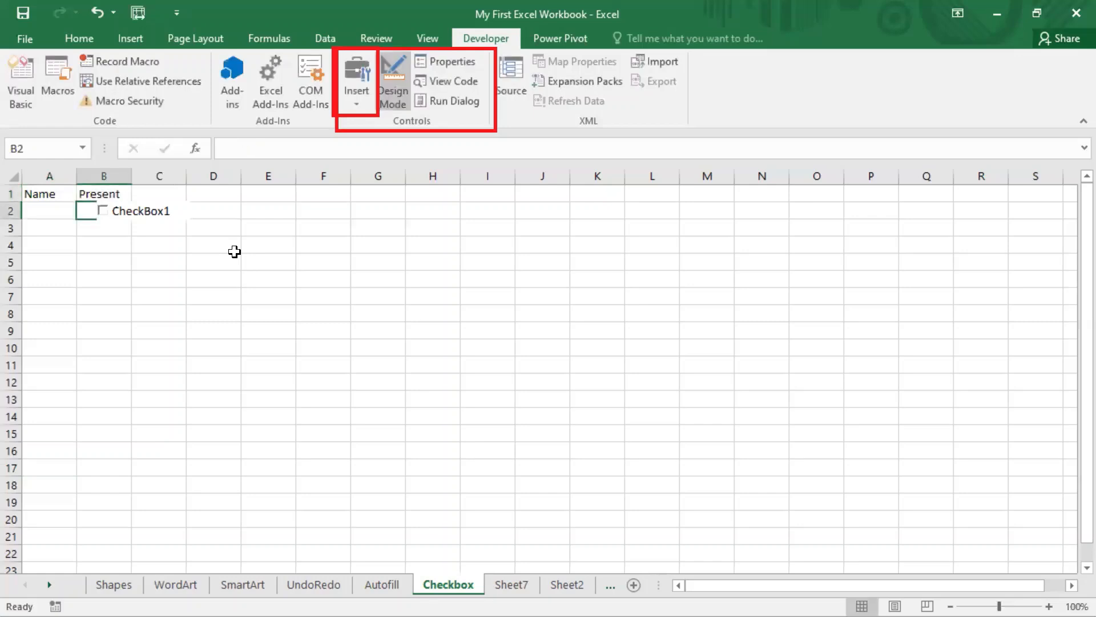
Enter the attendees' five first names in cells A2 to A6 under the Name header.
key("Left")
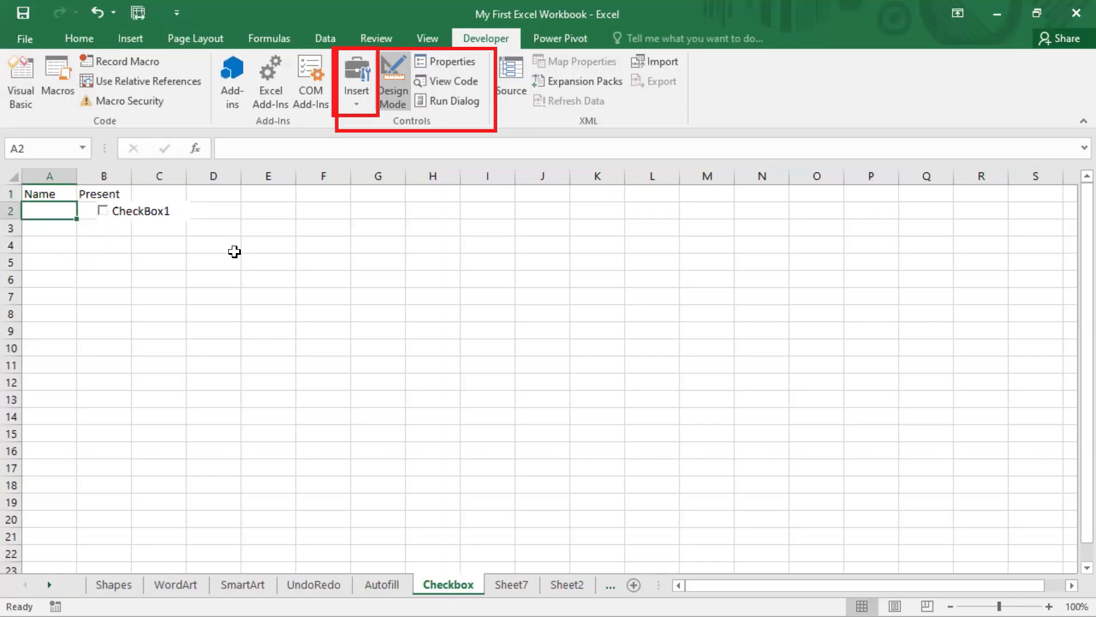
type("Nilesh")
key("Return")
type("Ra")
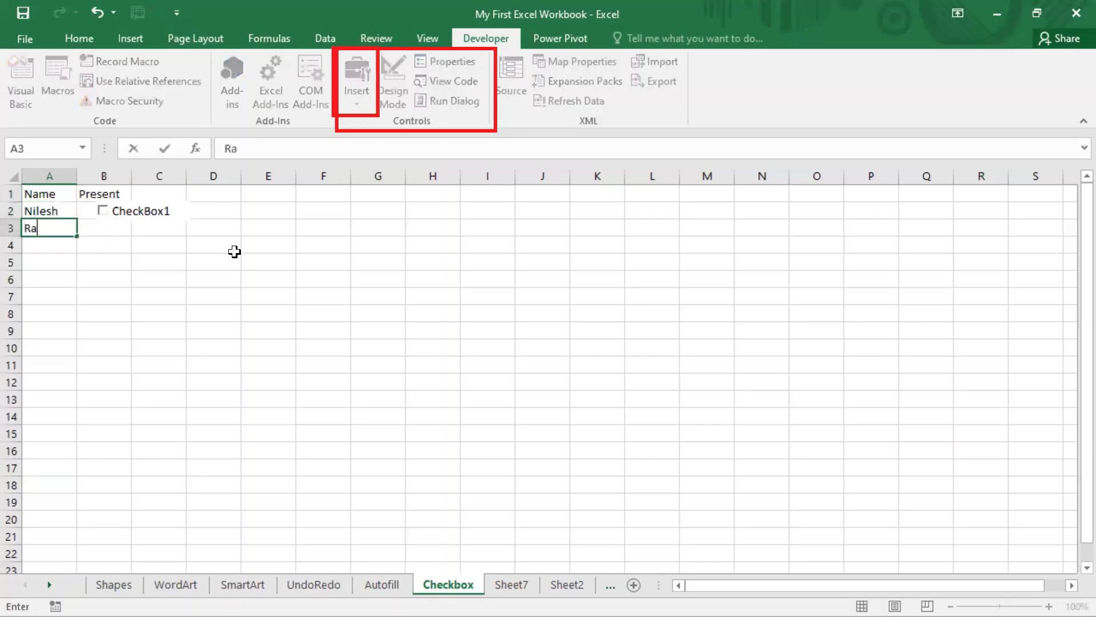
type("jesh")
key("Return")
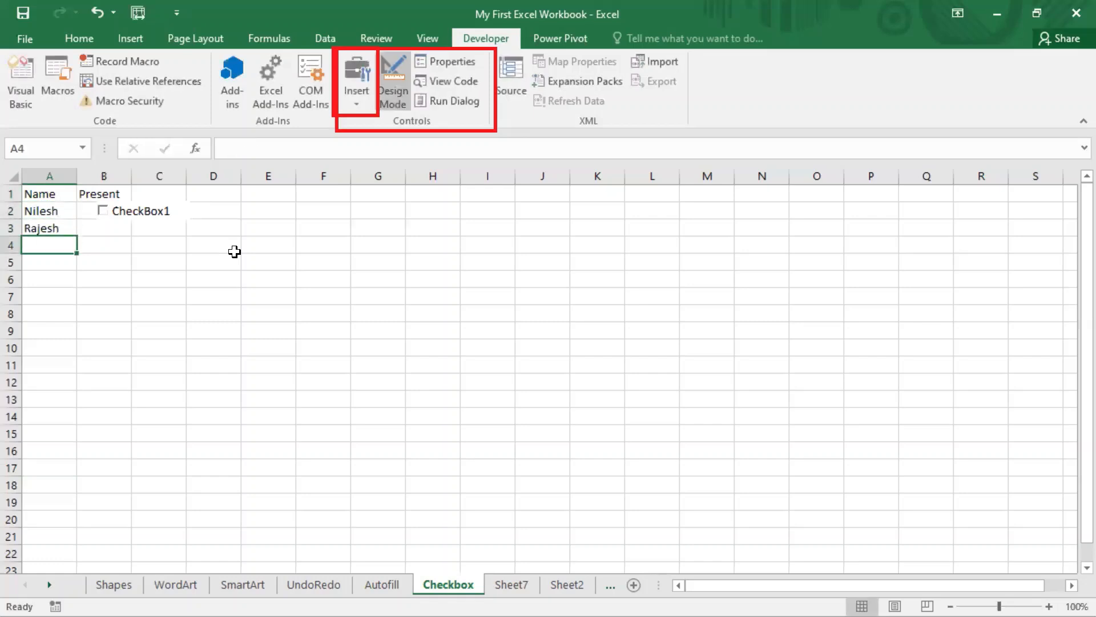
type("Tina")
key("Return")
type("Rak")
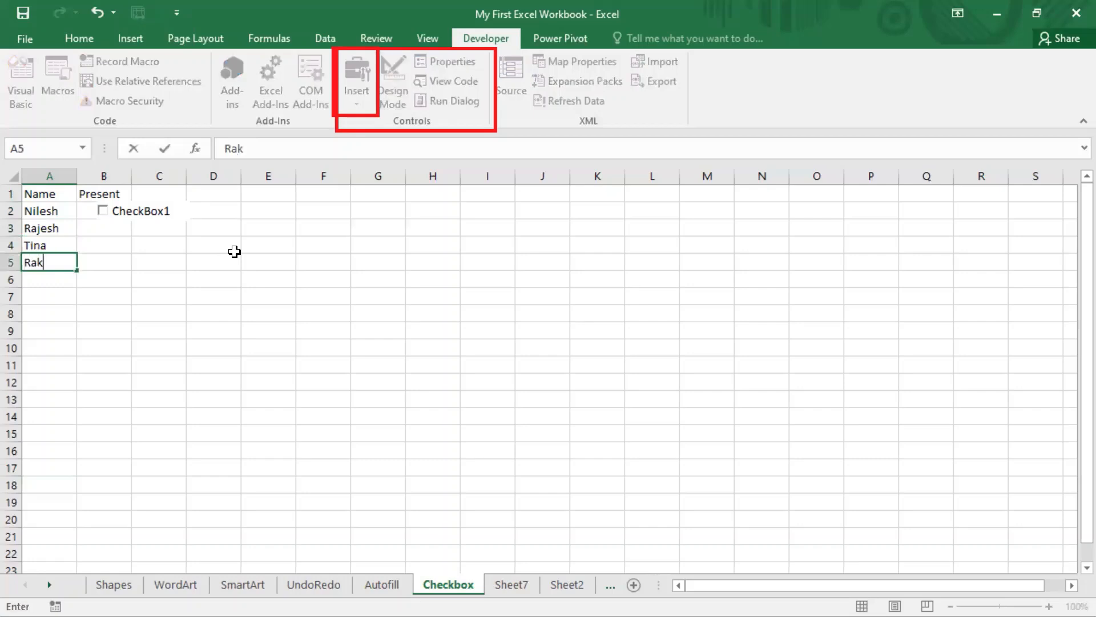
type("esh")
key("Return")
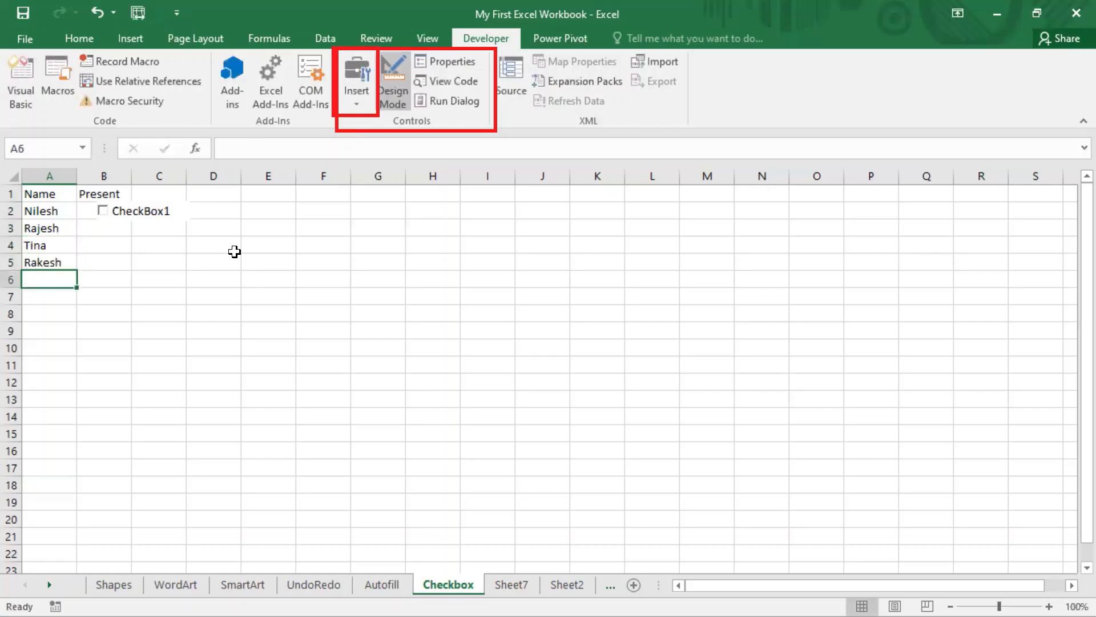
type("Joseph")
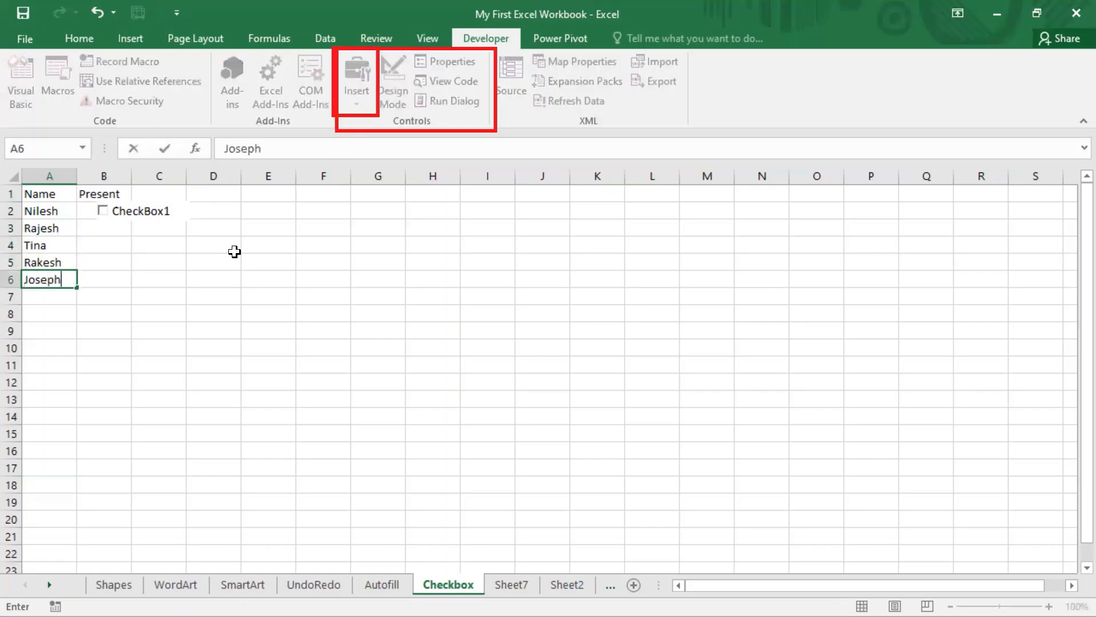
key("Return")
Try to clear the Name property of the check box in B2.
key("Up")
key("Up")
key("Up")
key("Up")
key("Up")
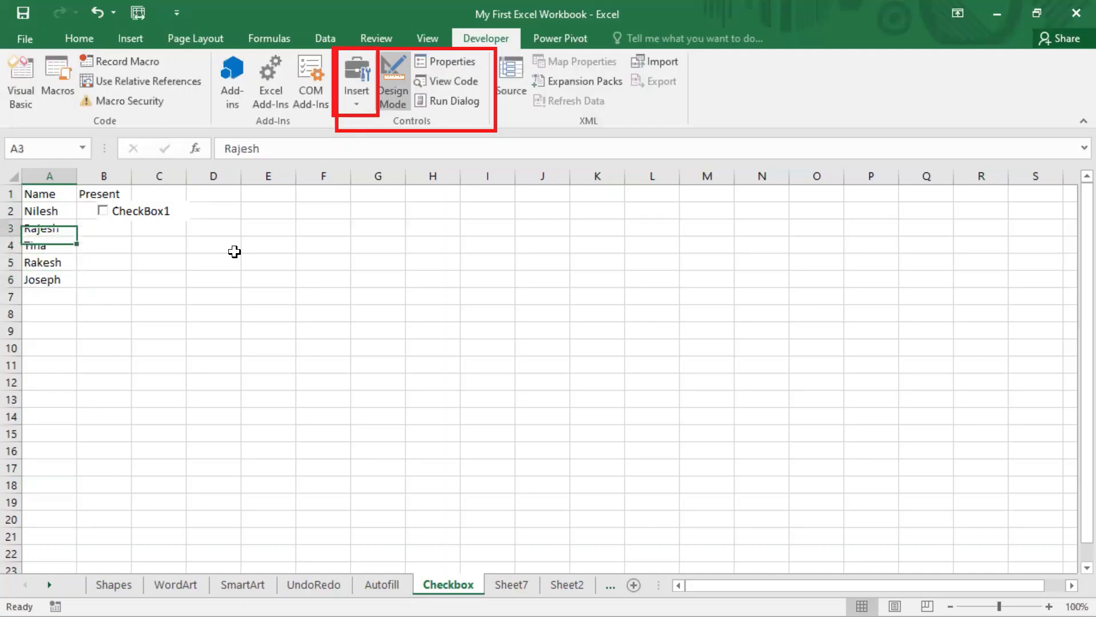
key("Right")
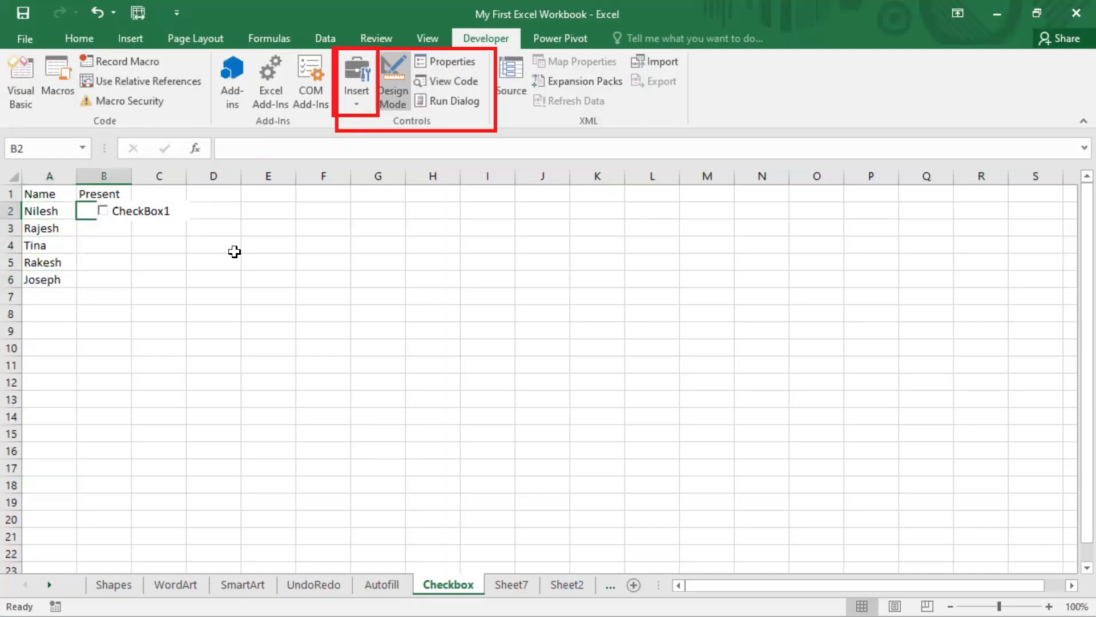
right_click(126, 210)
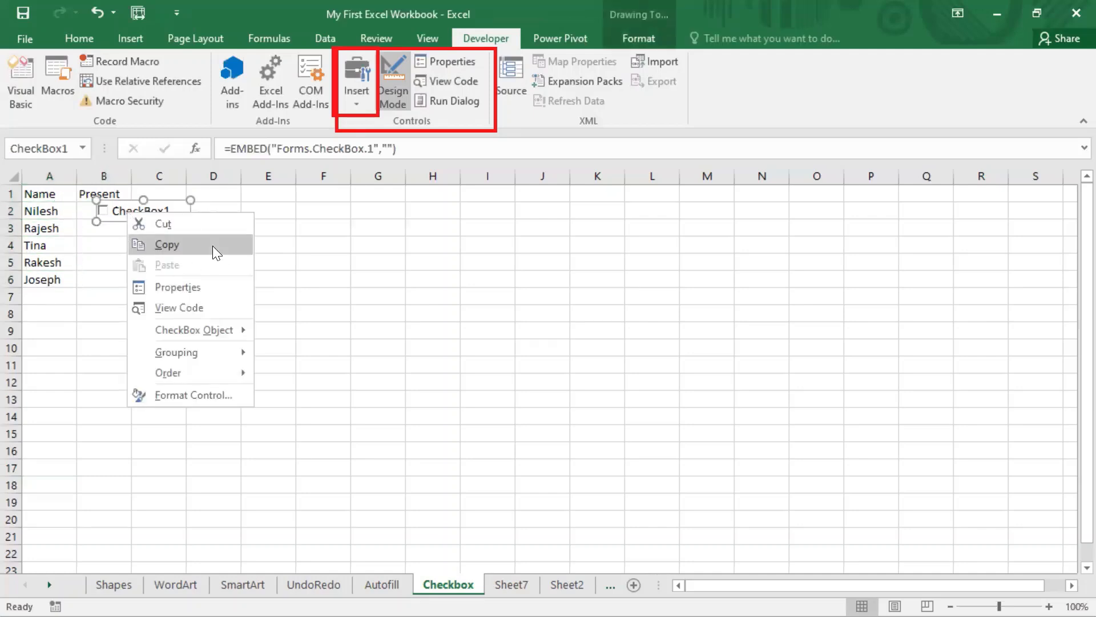
left_click(182, 285)
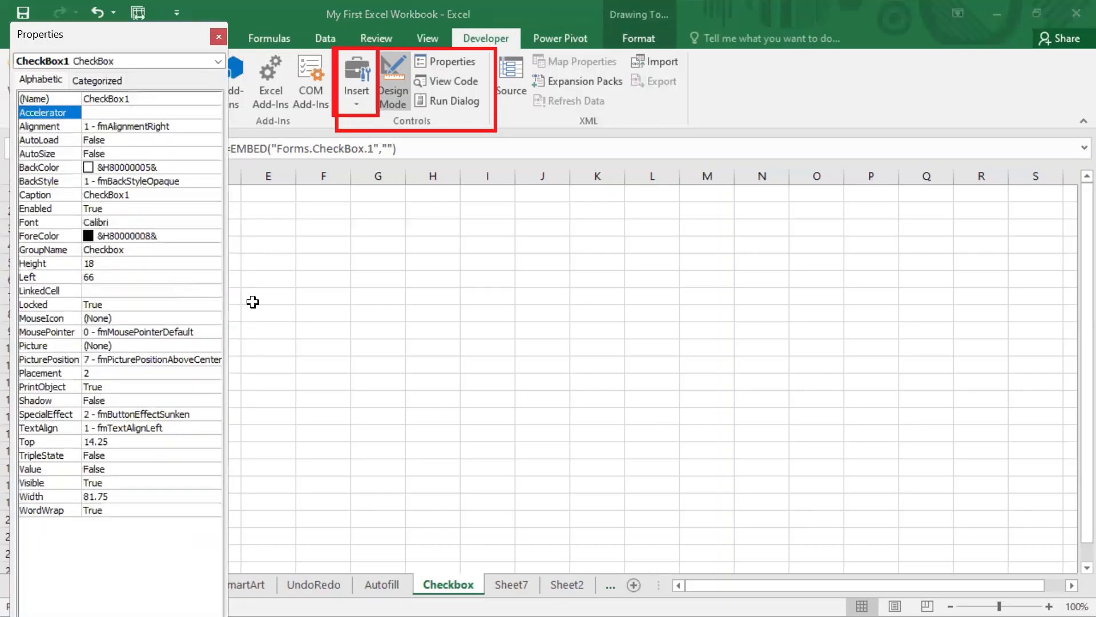
left_click(117, 100)
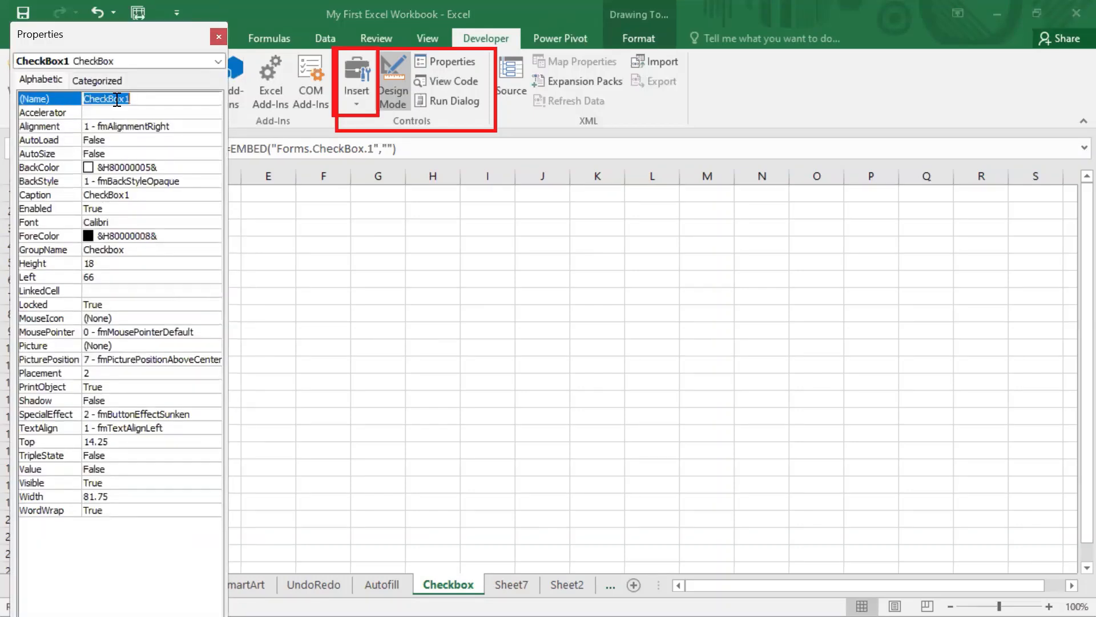
key("BackSpace")
left_click(322, 17)
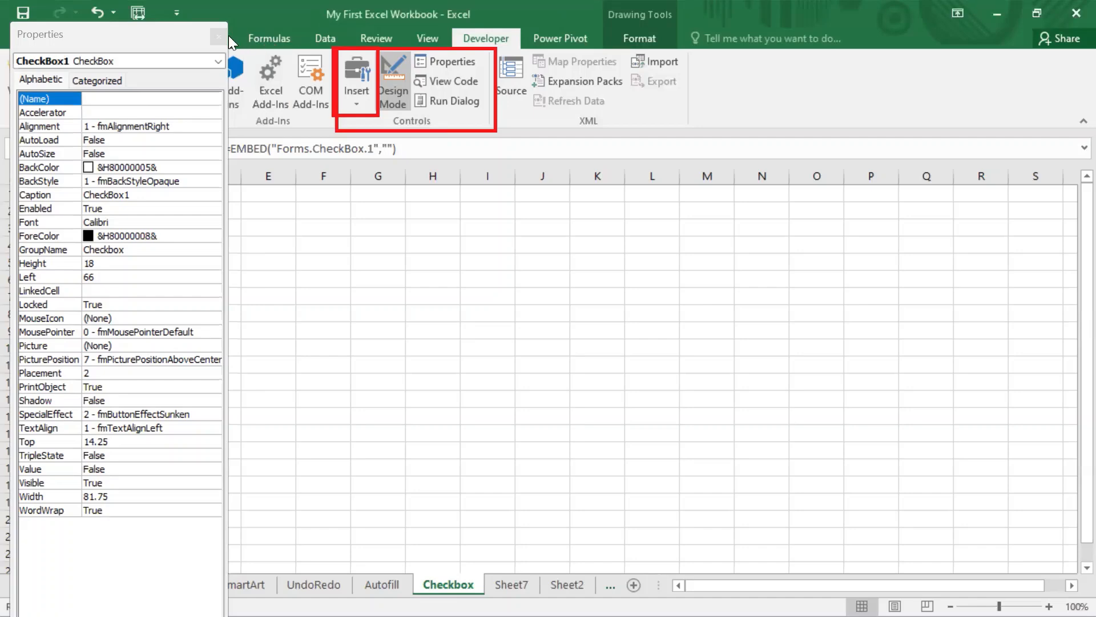
left_click(224, 243)
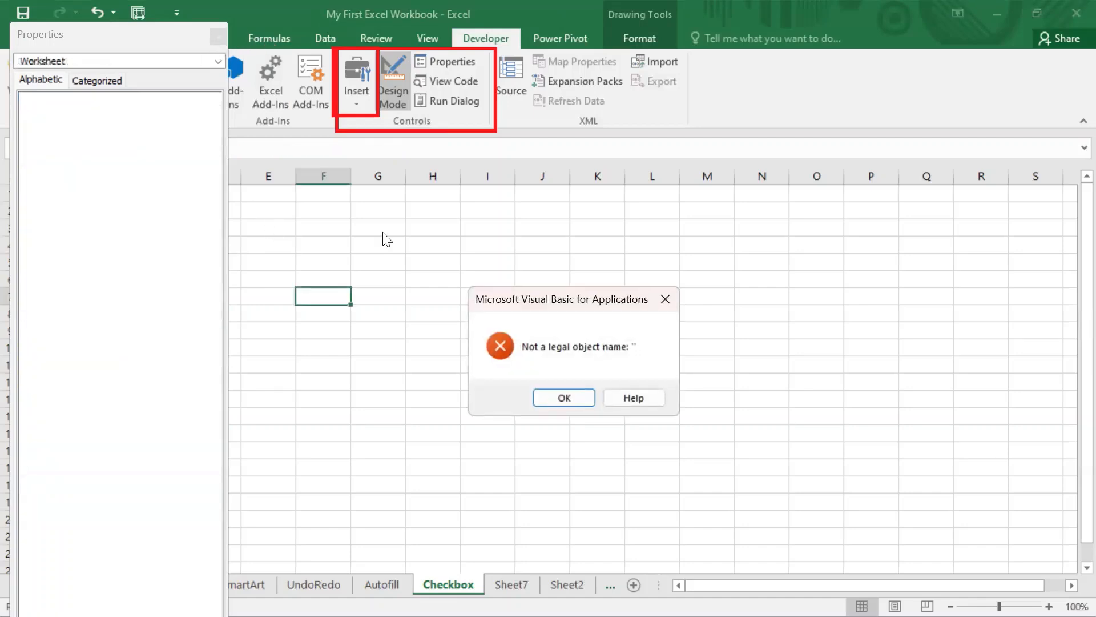
Open the online help for the object-name error, close it, and dismiss the error and the check box properties.
left_click(632, 394)
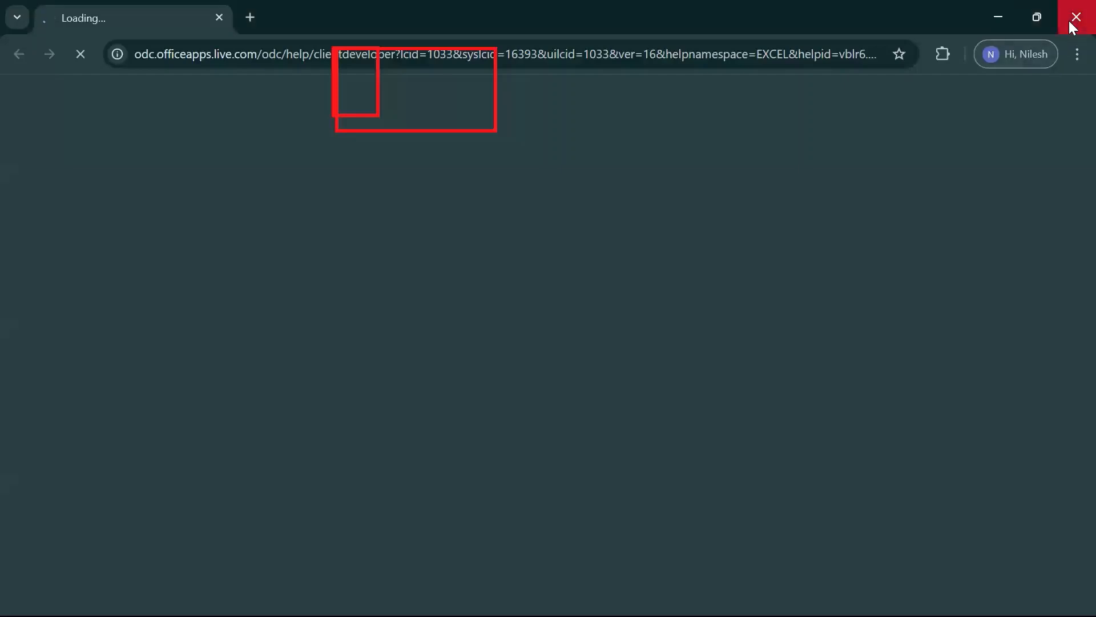
left_click(1069, 18)
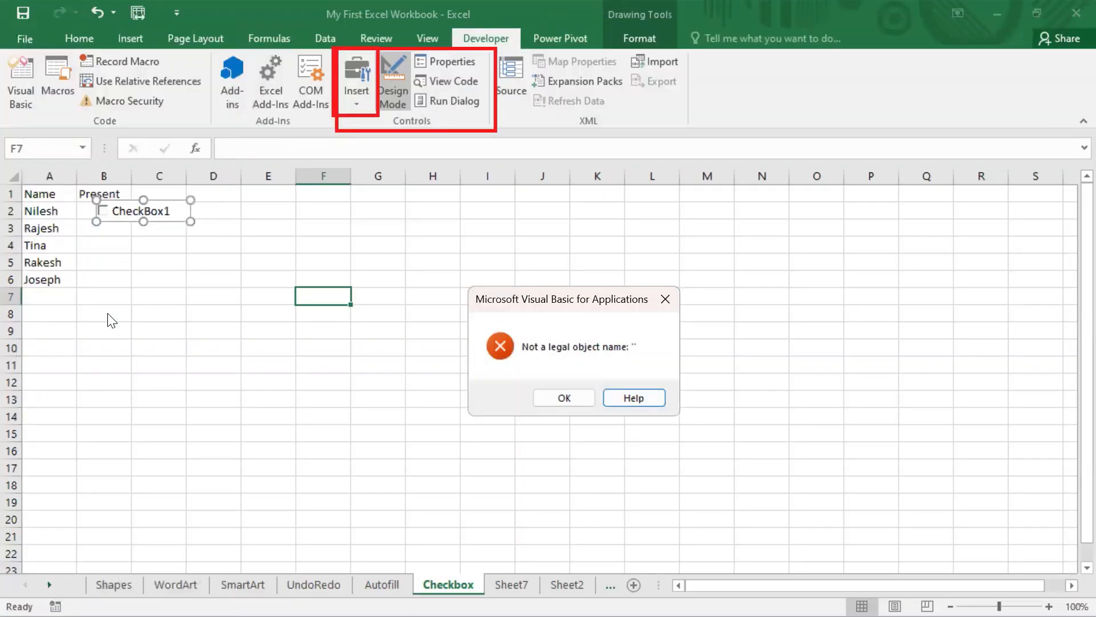
left_click(551, 396)
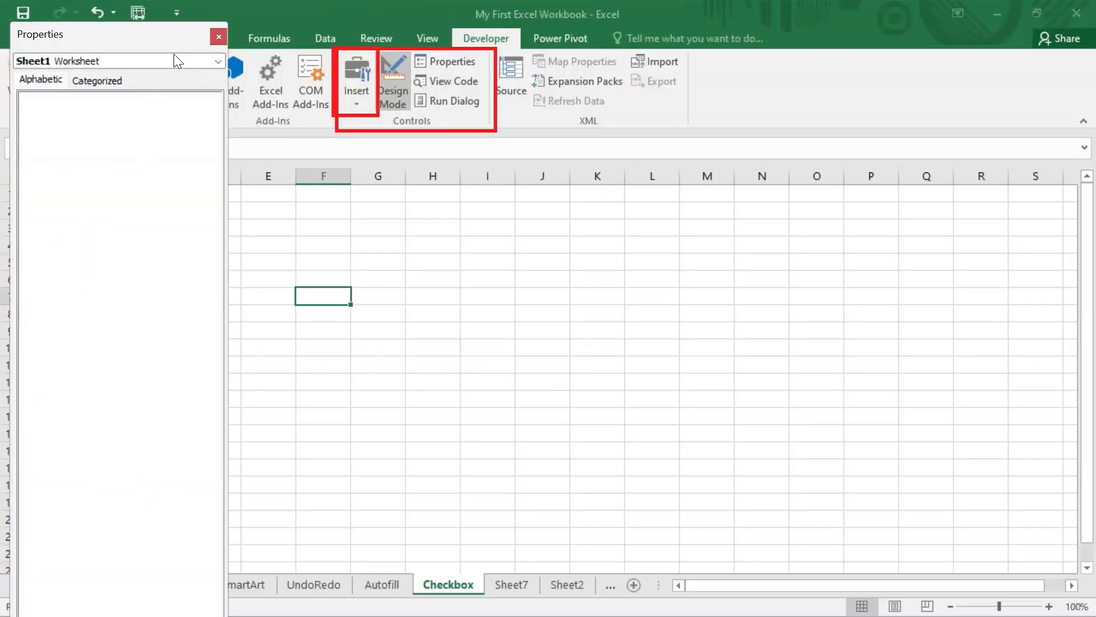
left_click(218, 35)
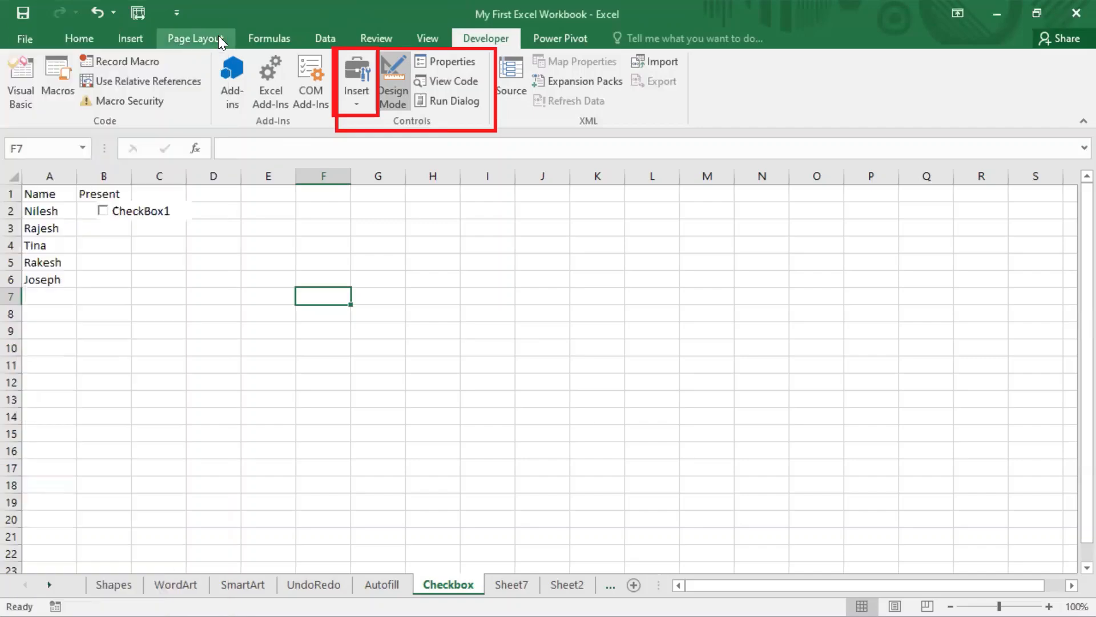
Shift the check box slightly towards column A and narrow it to fit inside B2 without its caption.
left_click(159, 244)
left_click(128, 212)
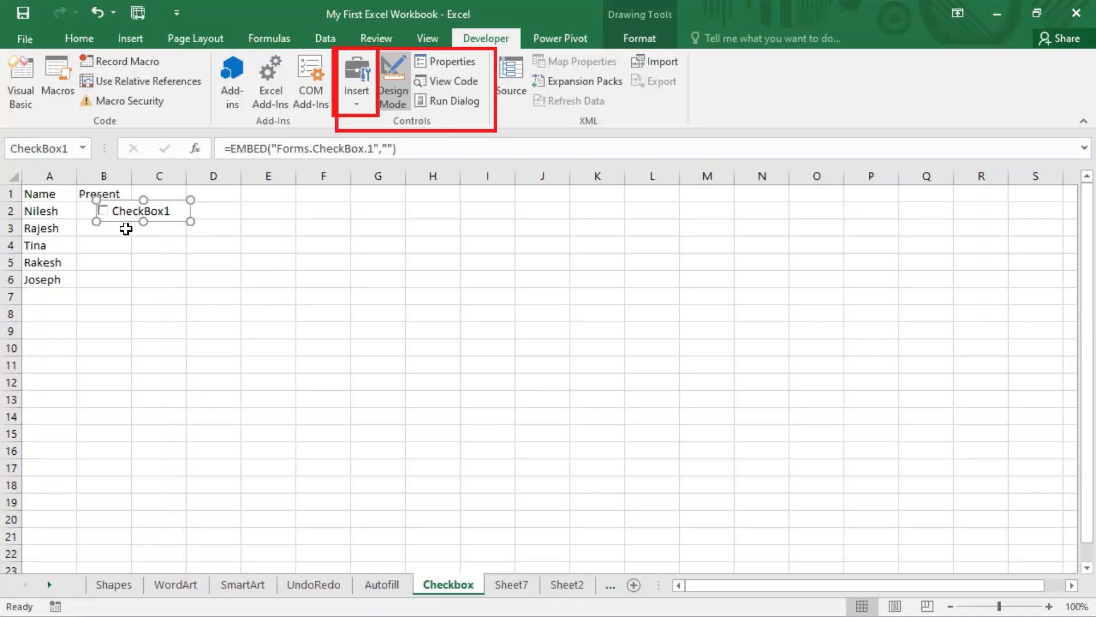
left_click(174, 282)
left_click(100, 220)
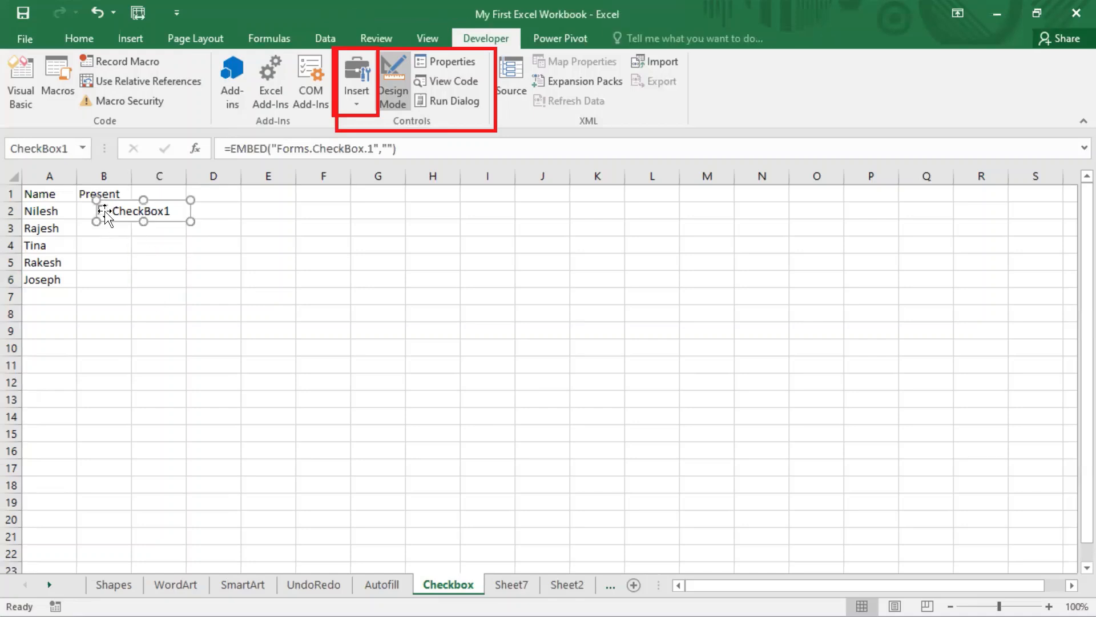
left_click(208, 292)
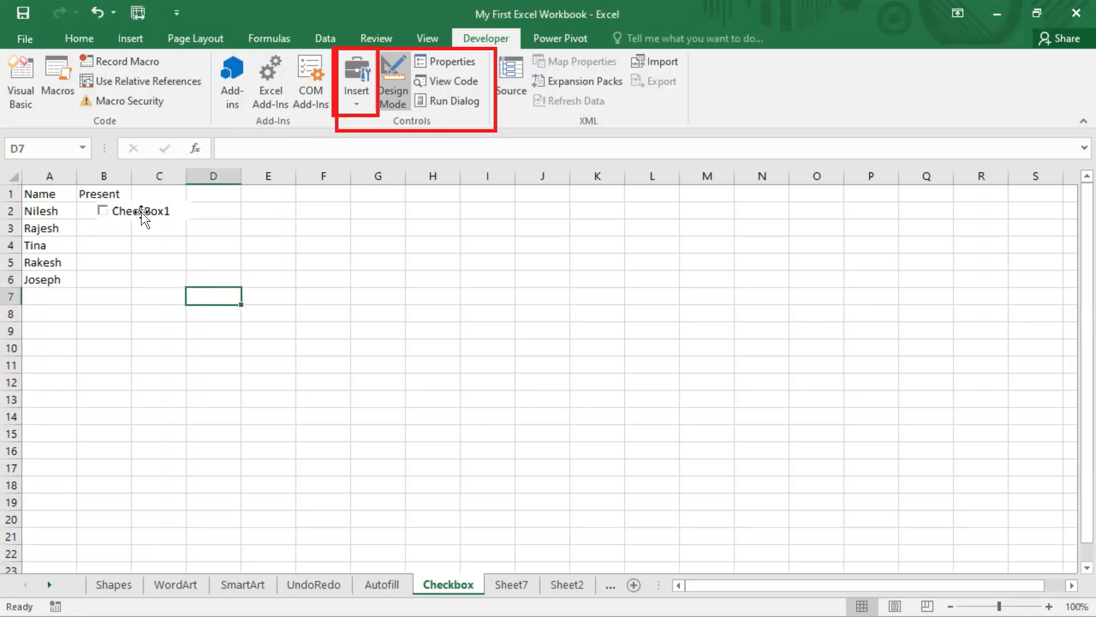
left_click_drag(142, 211, 136, 211)
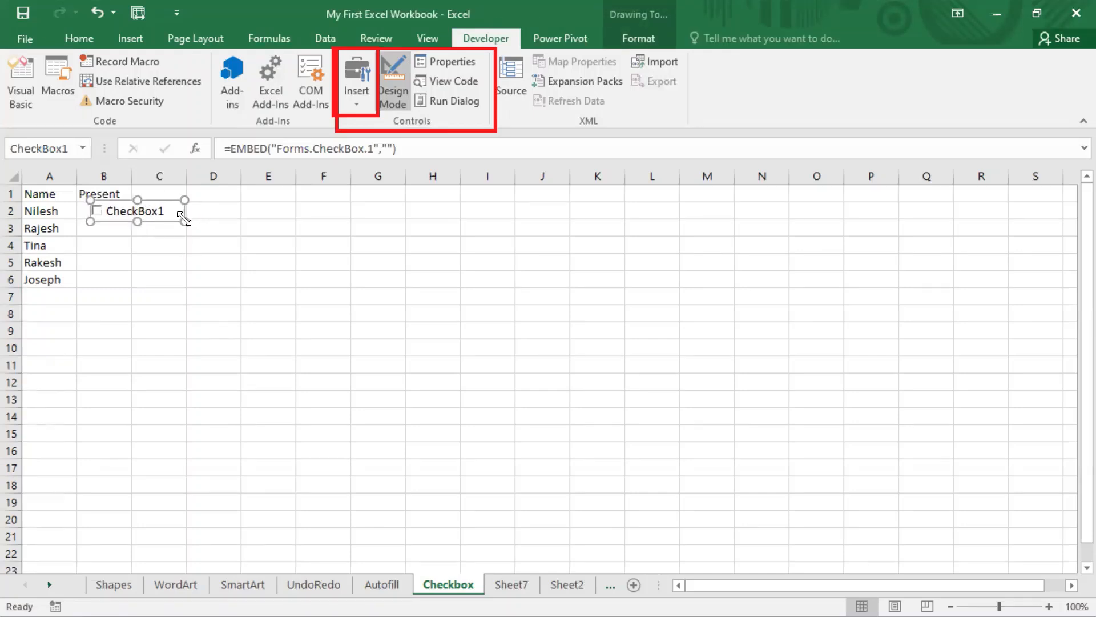
left_click_drag(183, 222, 111, 221)
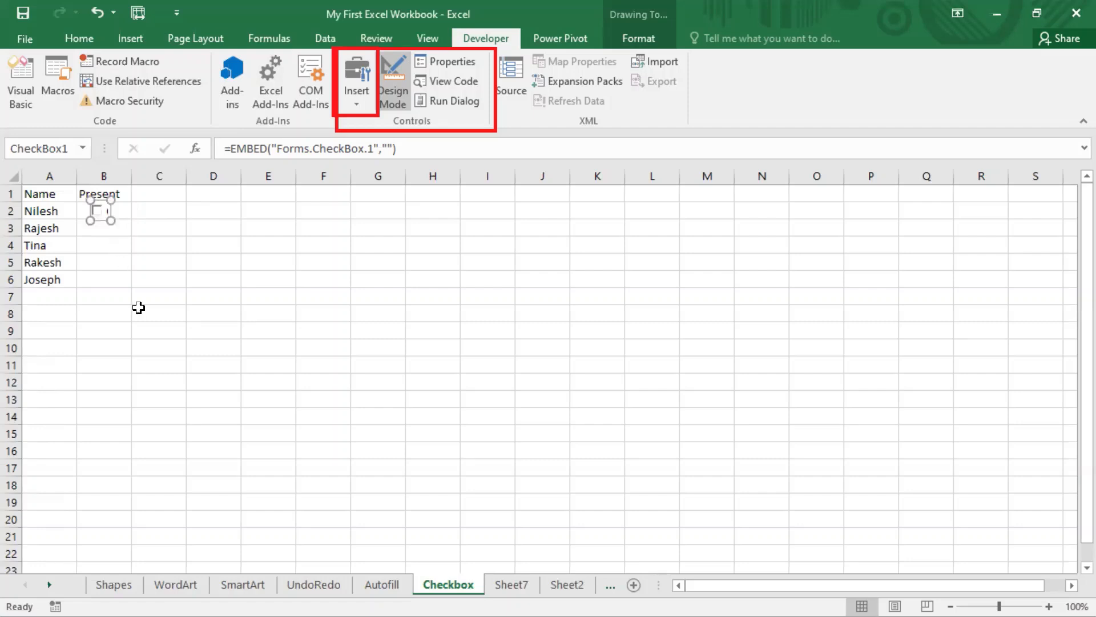
Paste four copies of the check box and place them in cells B3 to B6 beside the names.
key("ctrl+v")
left_click_drag(115, 228, 104, 264)
key("ctrl+v")
key("ctrl+v")
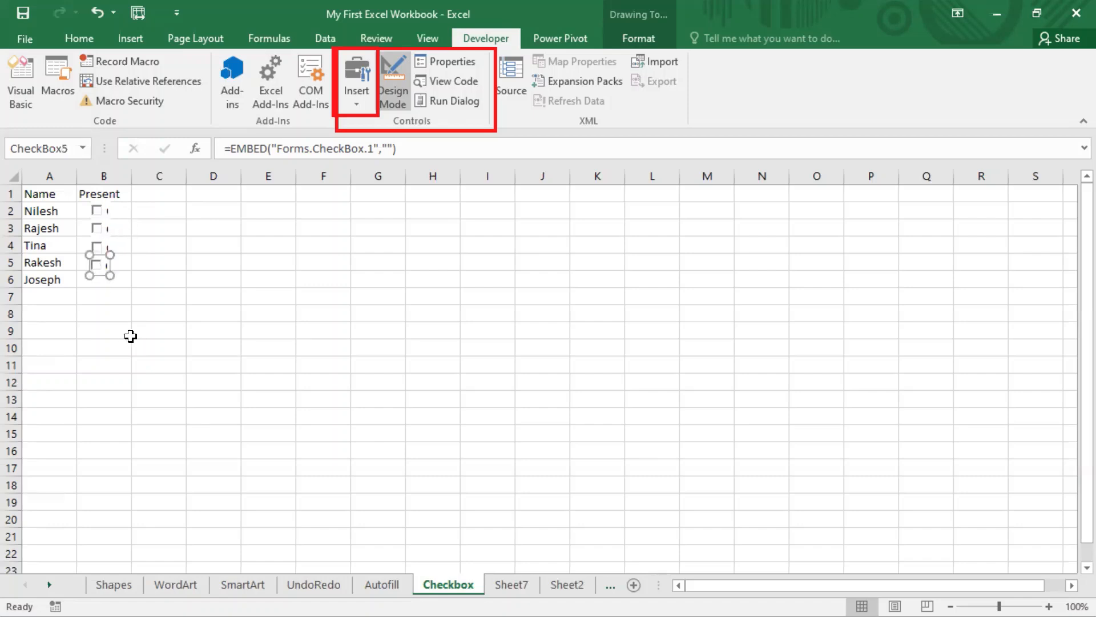
key("ctrl+v")
left_click_drag(116, 224, 98, 281)
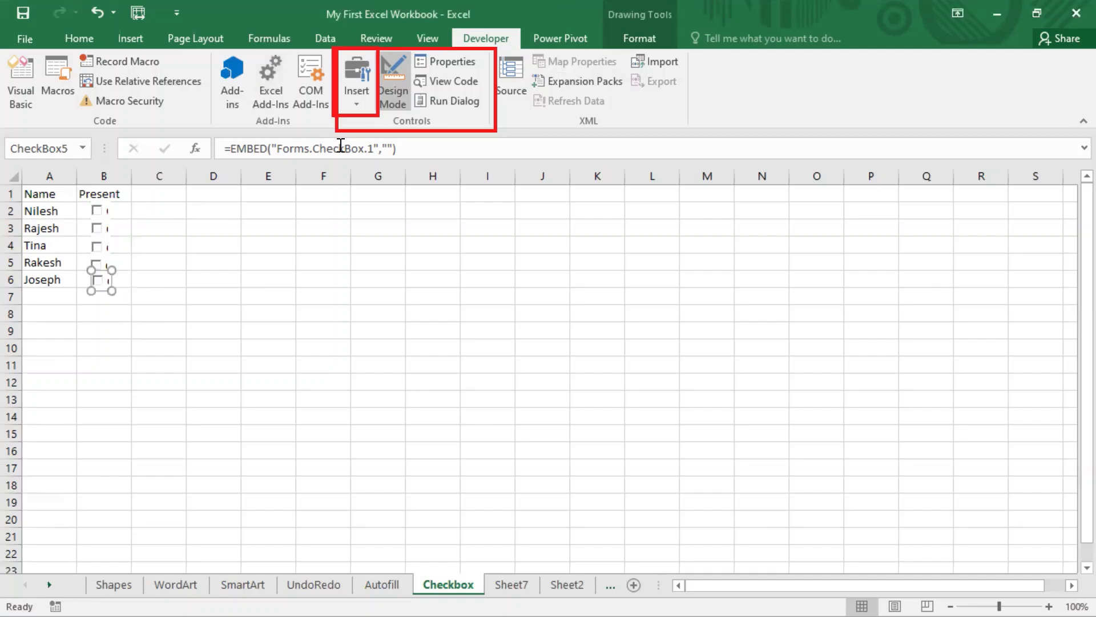
left_click(170, 280)
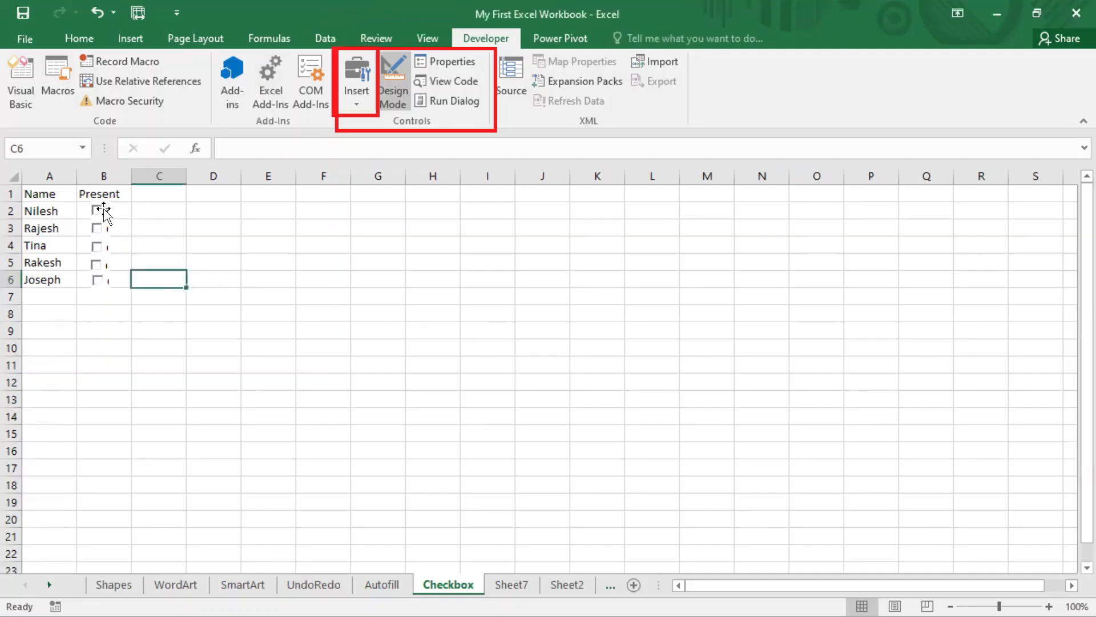
left_click(99, 211)
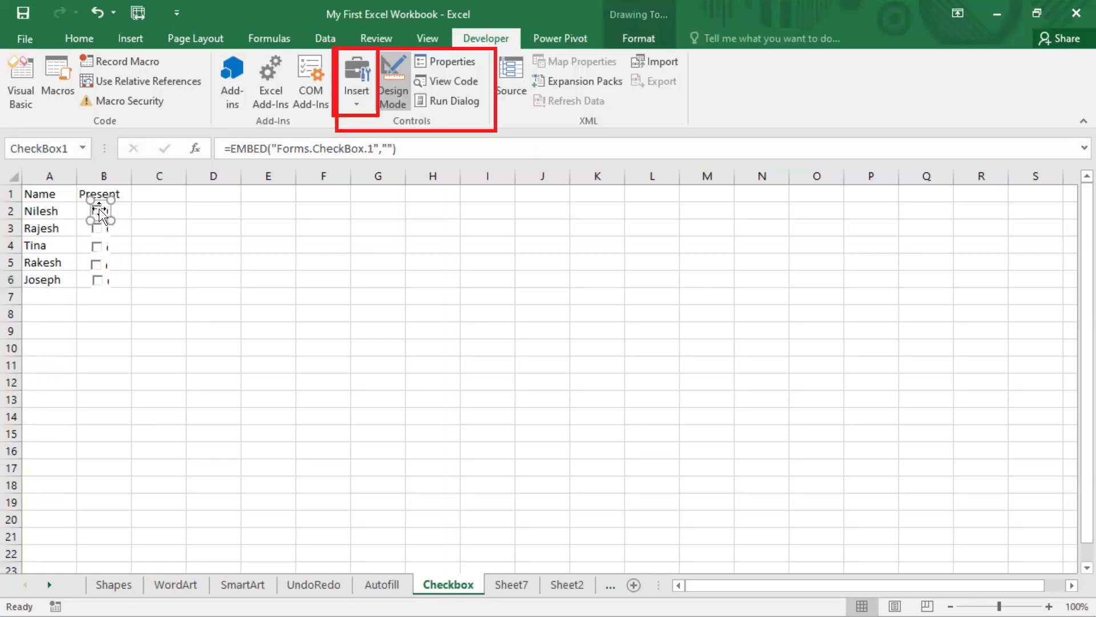
left_click(96, 228)
left_click(104, 246)
left_click(102, 263)
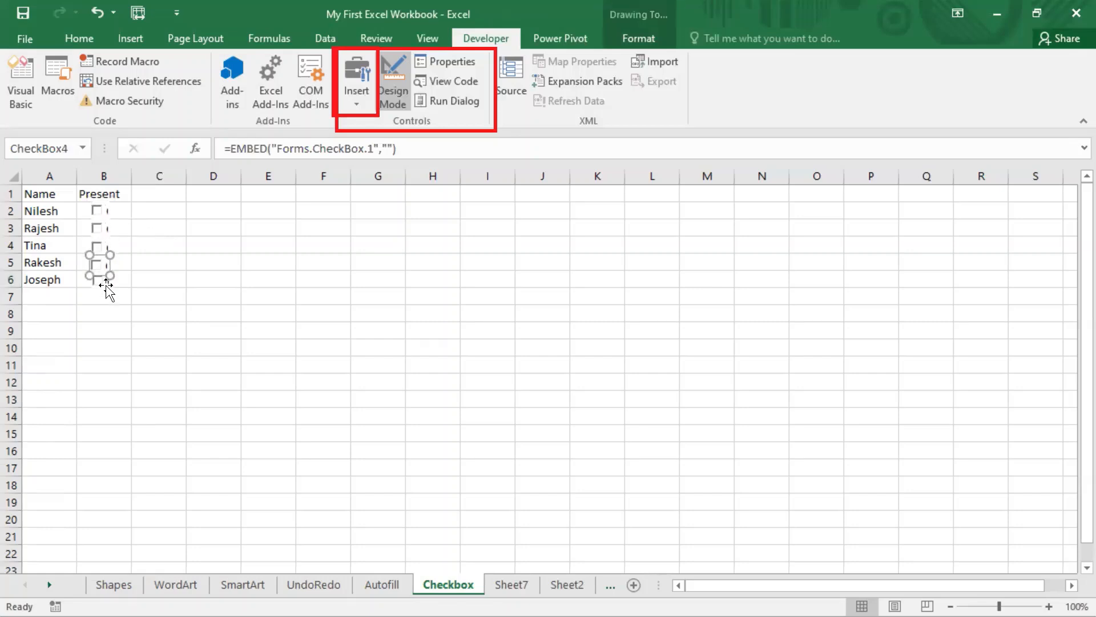
left_click(105, 281)
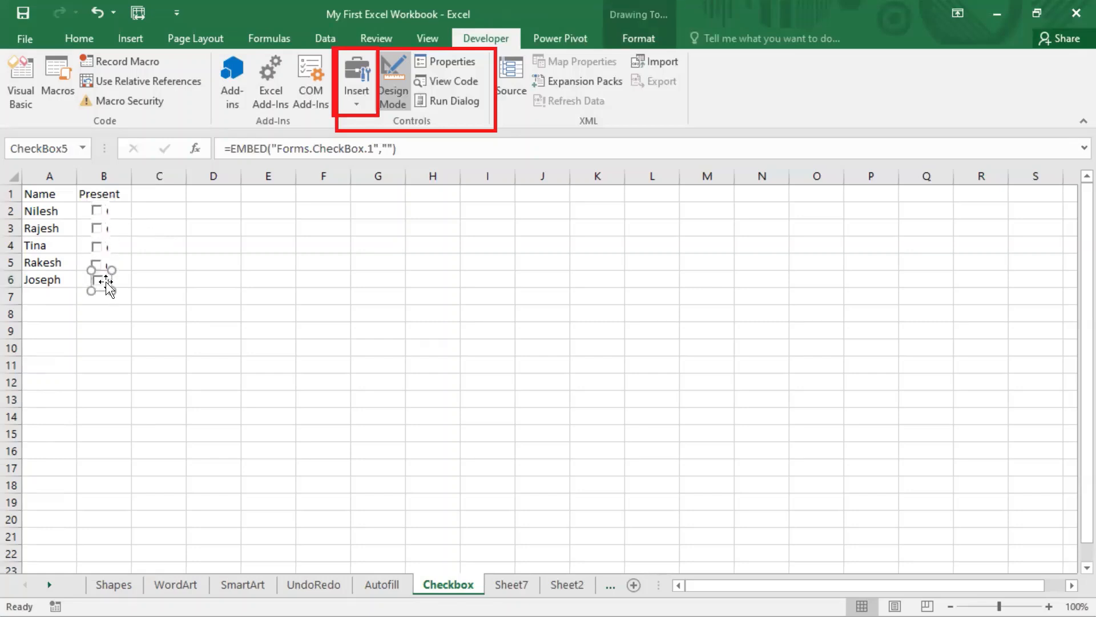
left_click(357, 105)
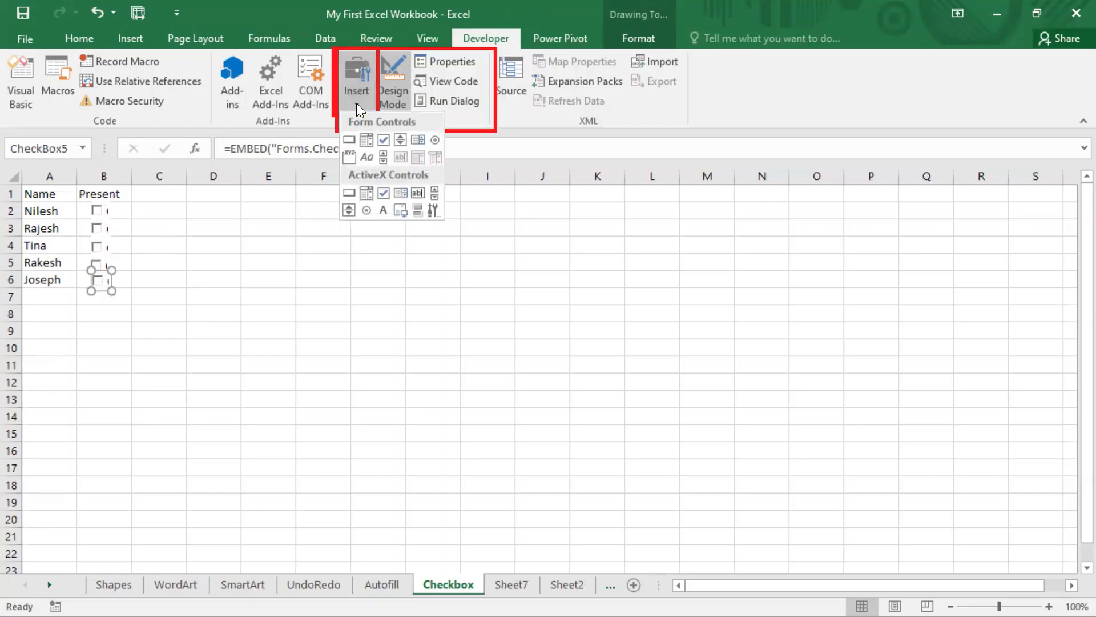
left_click(383, 138)
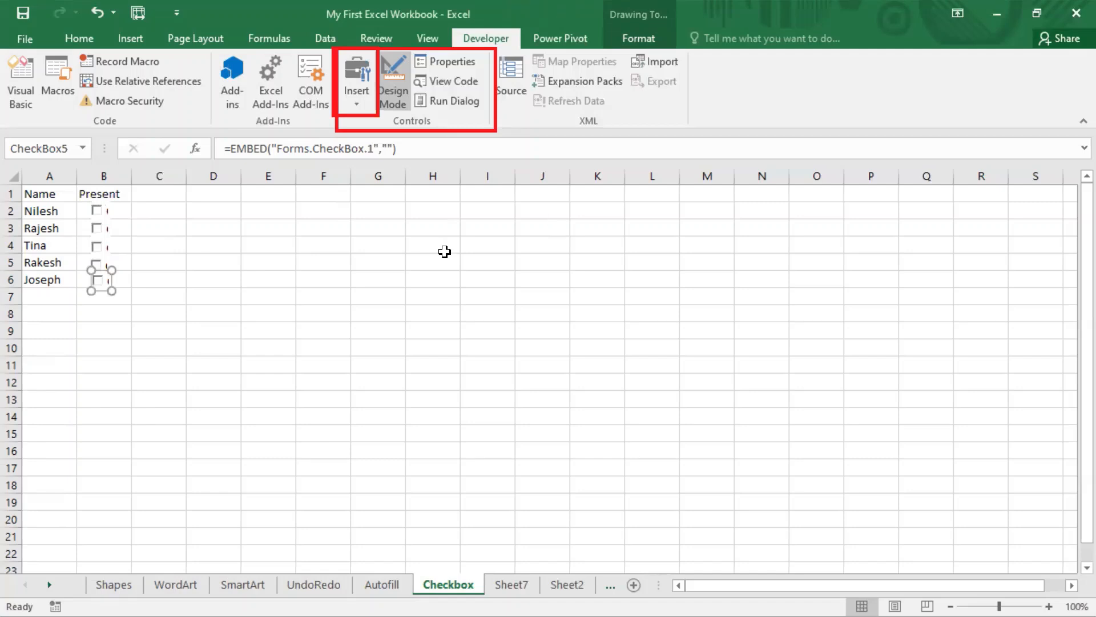
Delete all five ActiveX check boxes from cells B2 to B6.
left_click(95, 345)
left_click(98, 214)
left_click(102, 251)
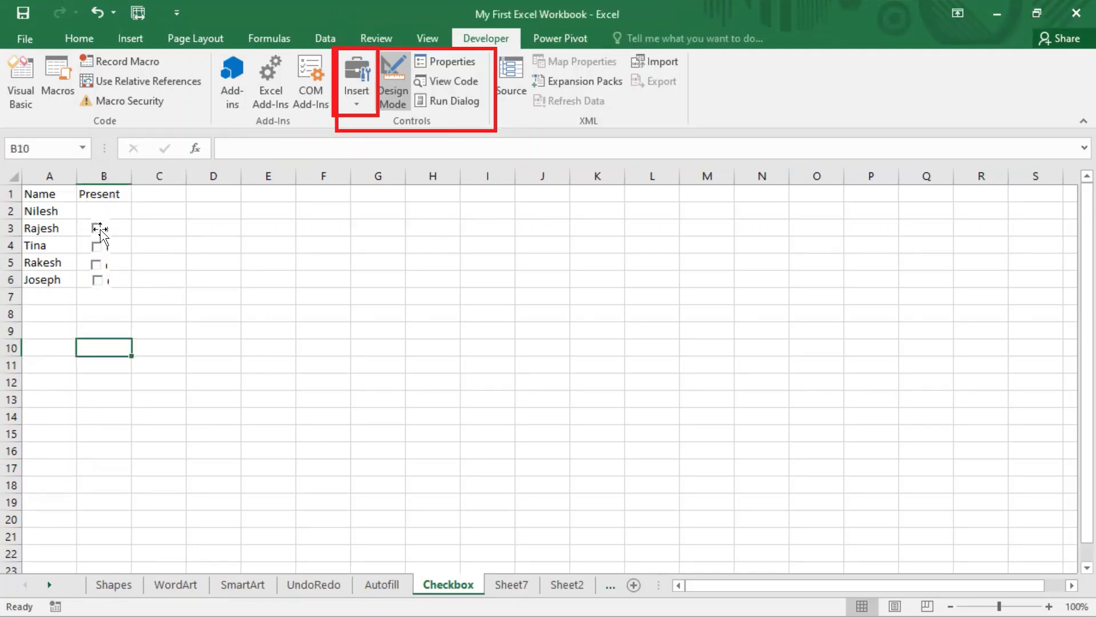
key("Delete")
left_click(99, 265)
key("Delete")
left_click(98, 280)
key("Delete")
Insert a Form Controls check box over cell B2 beside the first name.
left_click(357, 103)
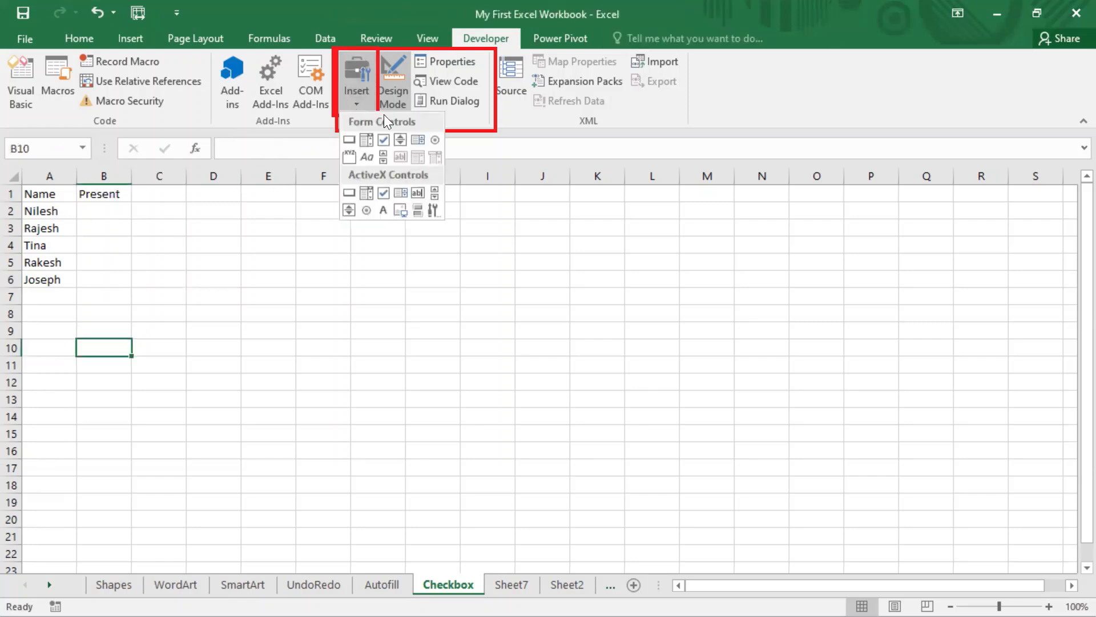
left_click(383, 139)
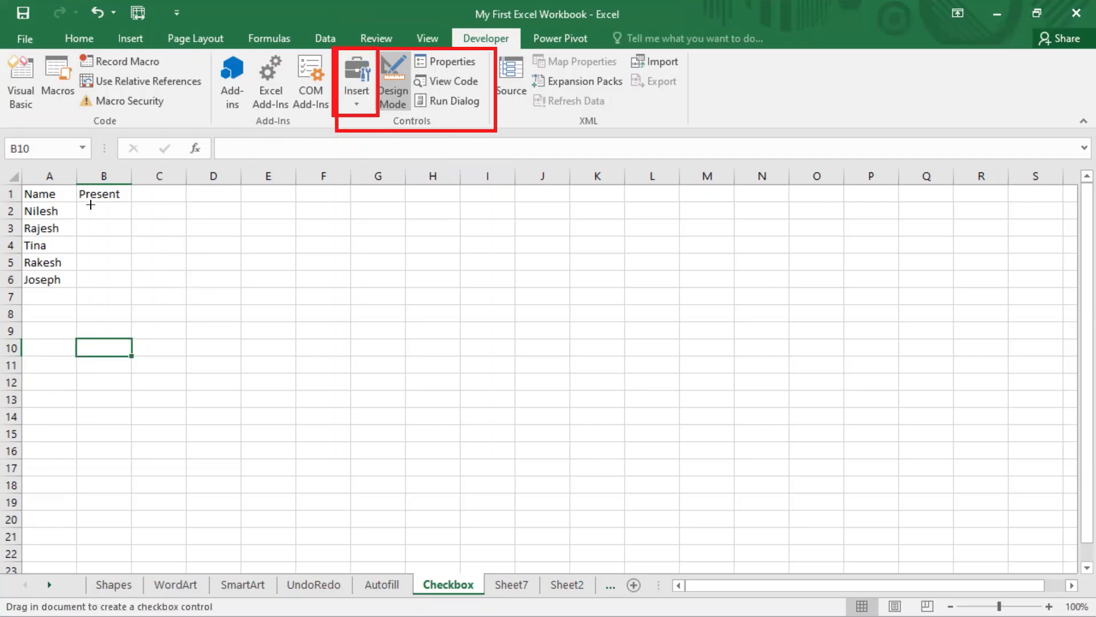
left_click_drag(92, 205, 127, 225)
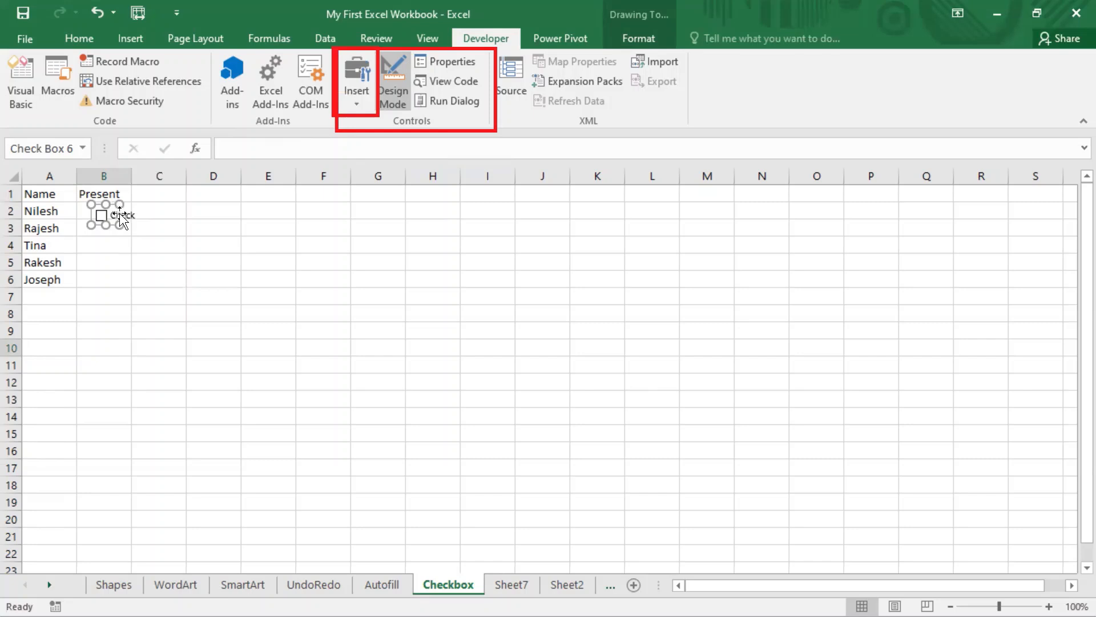
Delete the check box's caption text so only the box remains.
left_click(114, 215)
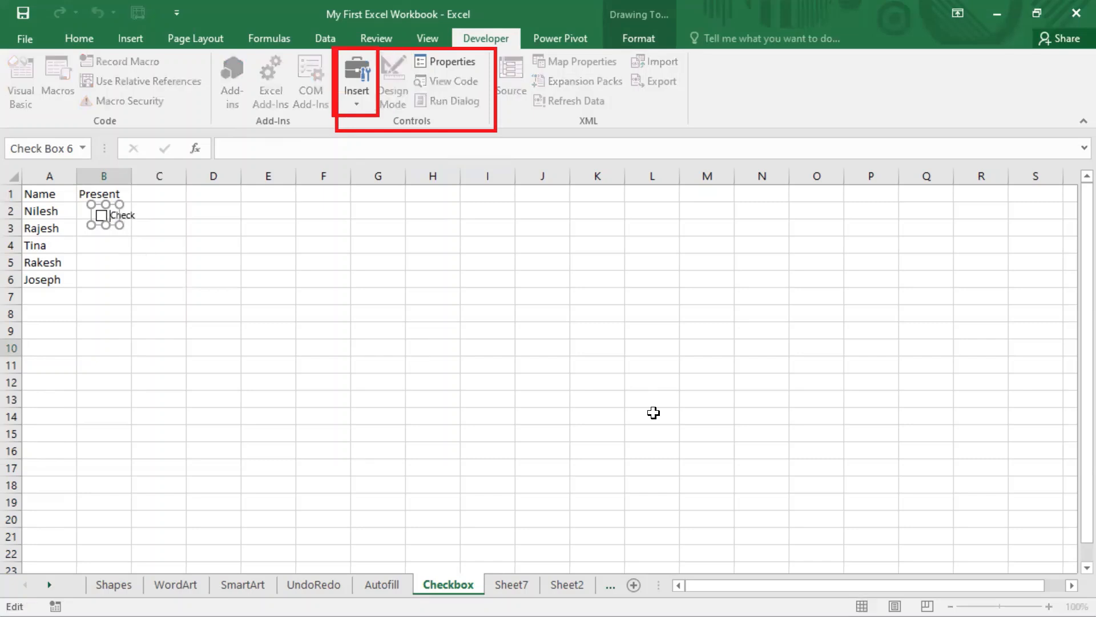
key("Delete")
key("Delete")
key("Delete")
key("Delete")
key("Delete")
key("Delete")
key("Delete")
key("Delete")
key("Delete")
key("Delete")
key("Delete")
left_click(128, 297)
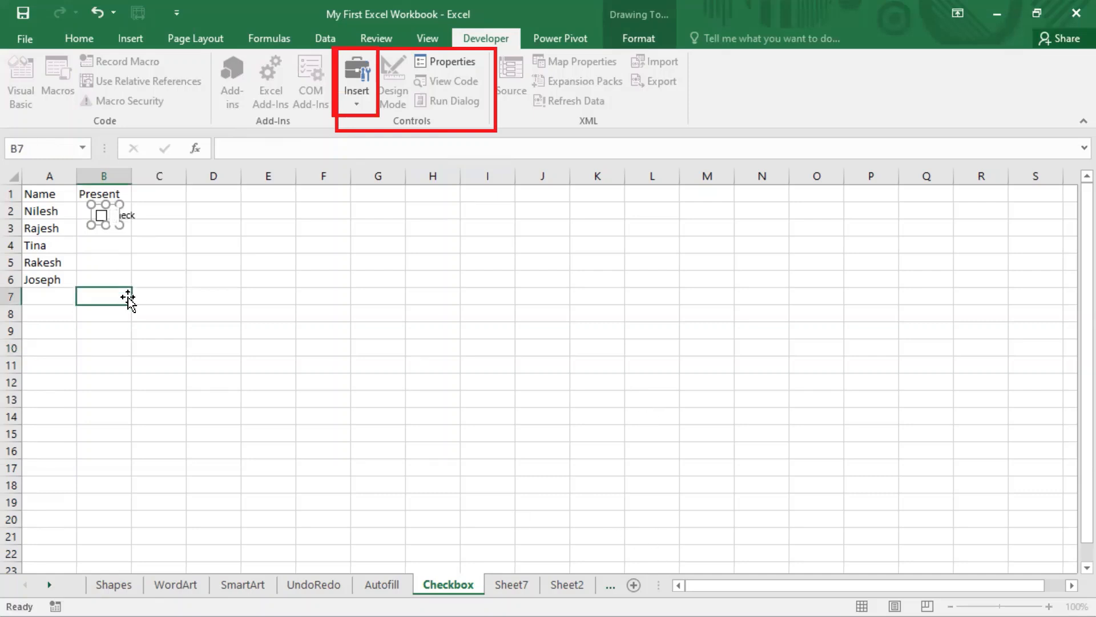
Move the check box slightly upward so it sits within cell B2.
left_click(103, 217)
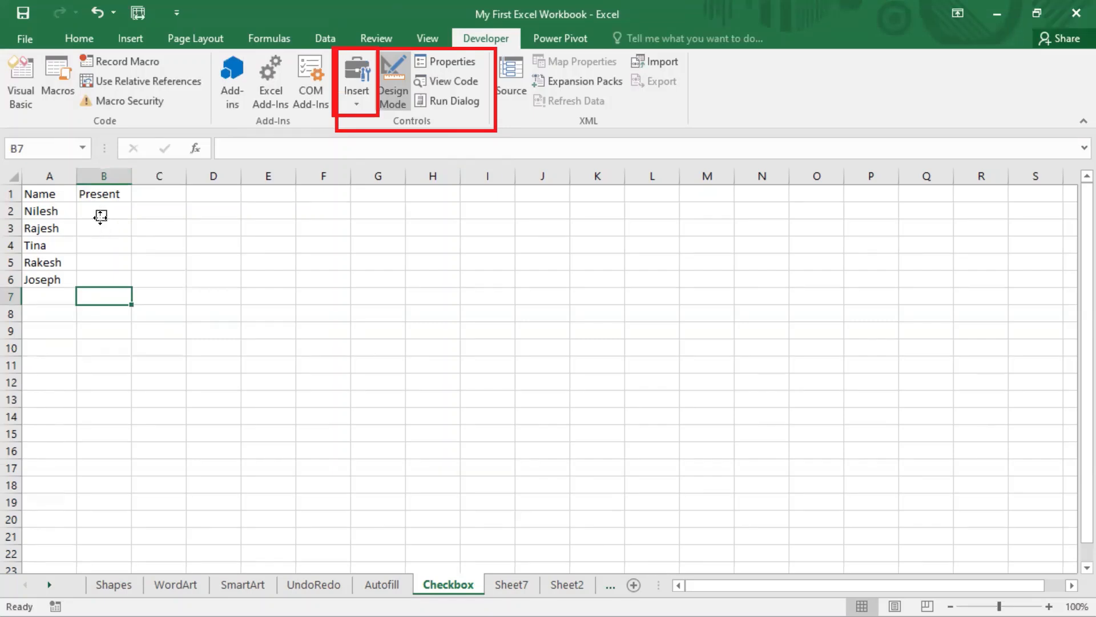
right_click(101, 220)
left_click(110, 204)
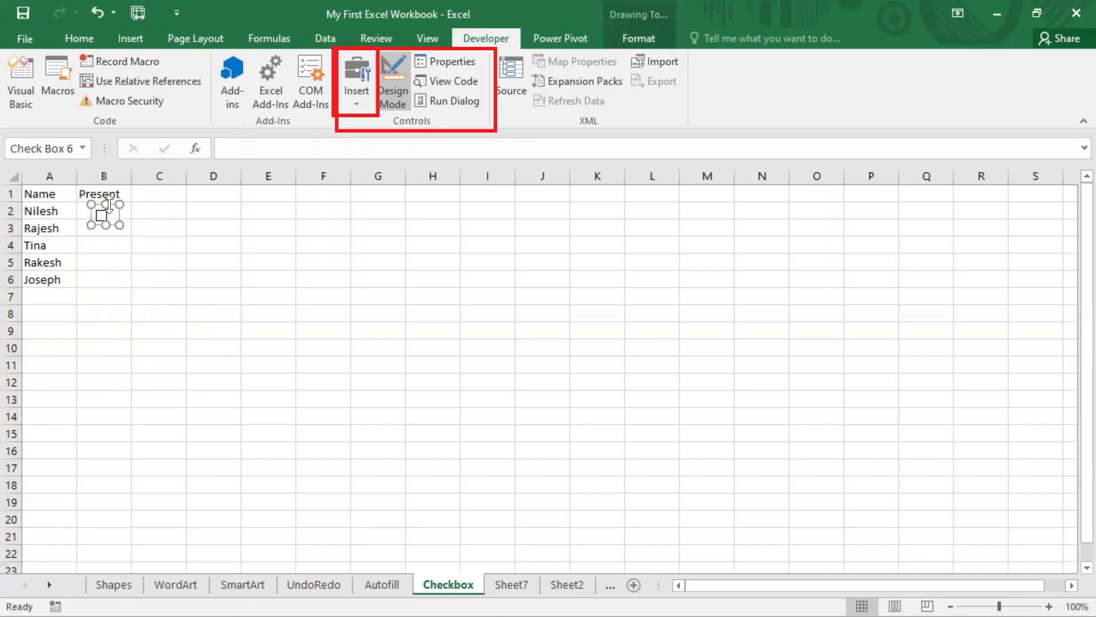
left_click_drag(110, 214, 108, 210)
Duplicate the check box four times and place the copies in cells B3 to B6.
key("ctrl+d")
left_click_drag(114, 223, 100, 226)
key("ctrl+d")
left_click_drag(117, 231, 100, 279)
key("ctrl+d")
key("ctrl+d")
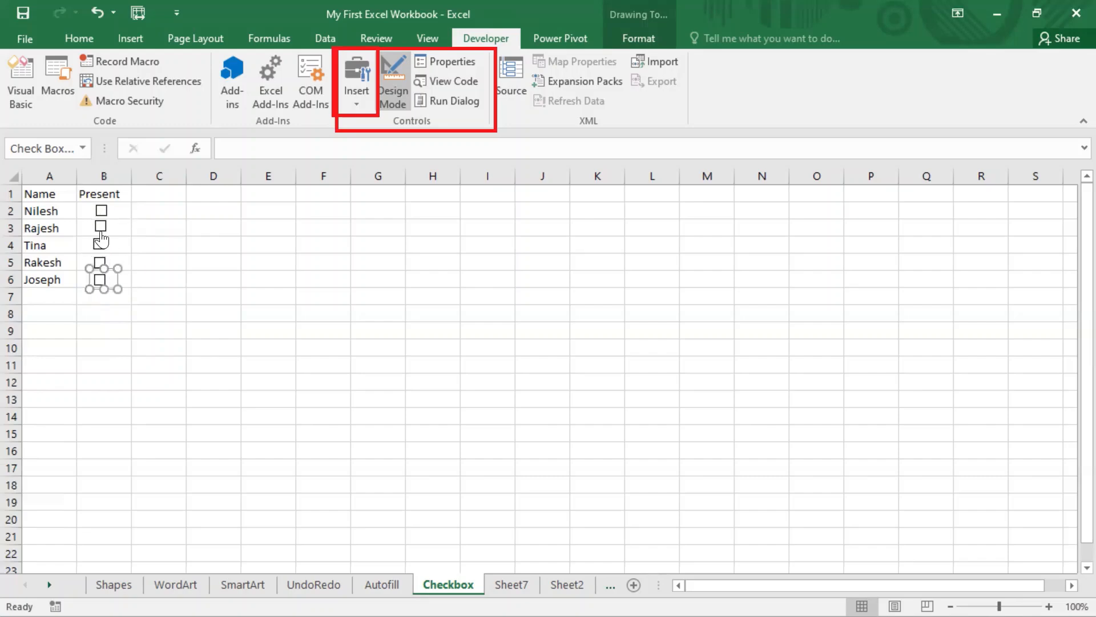
Paste an extra copy of the check box below the list, around cell C8.
left_click(215, 249)
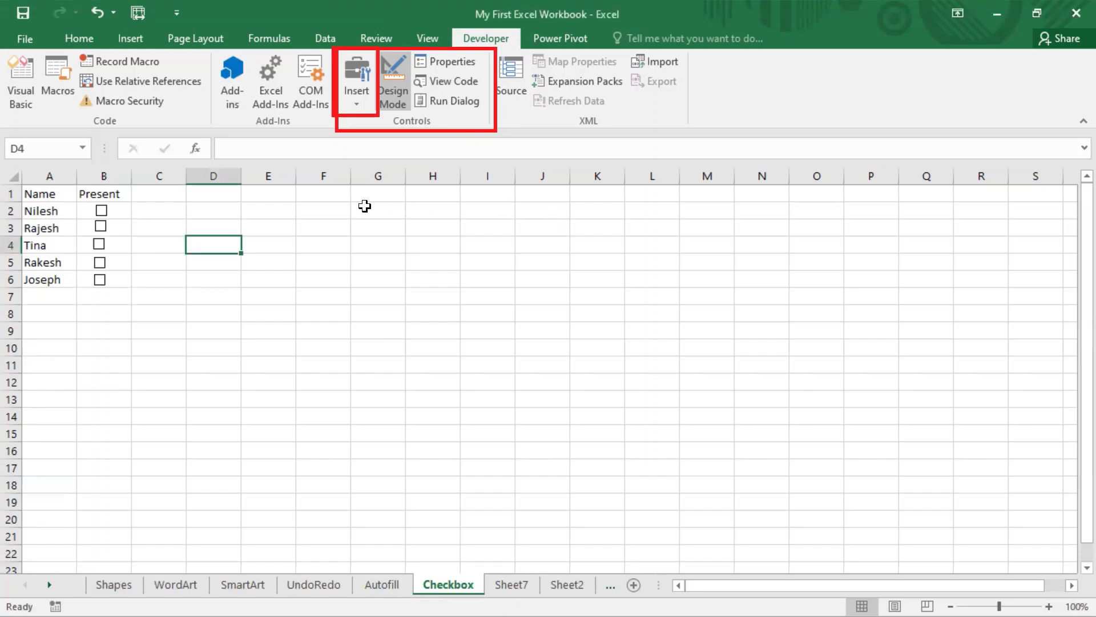
left_click(182, 298)
left_click(253, 241)
key("ctrl+v")
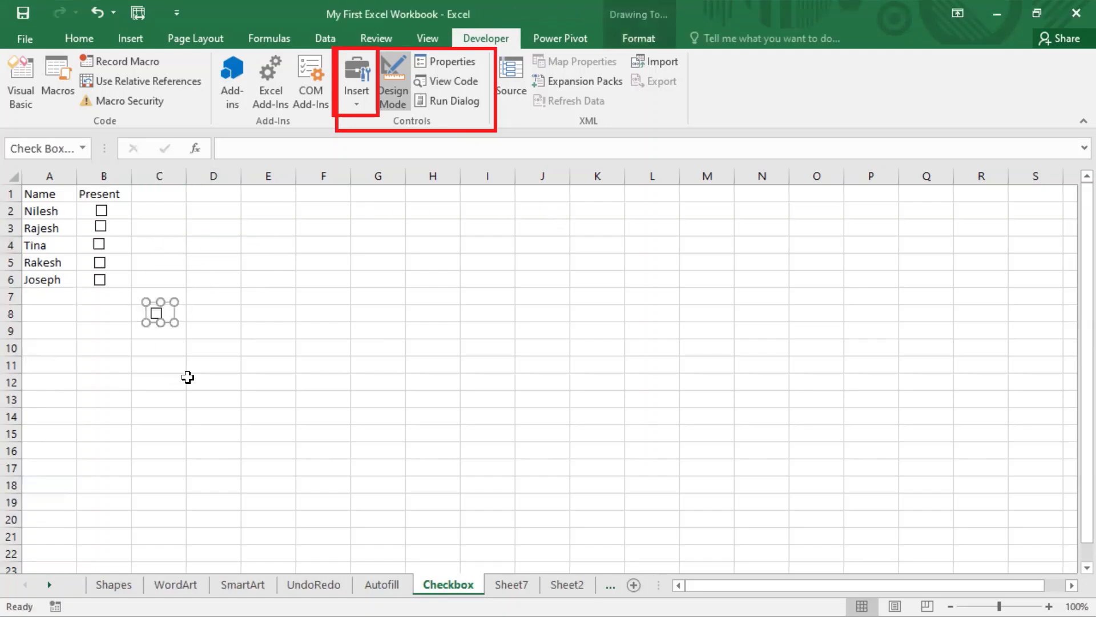
left_click(172, 345)
left_click_drag(201, 232, 57, 245)
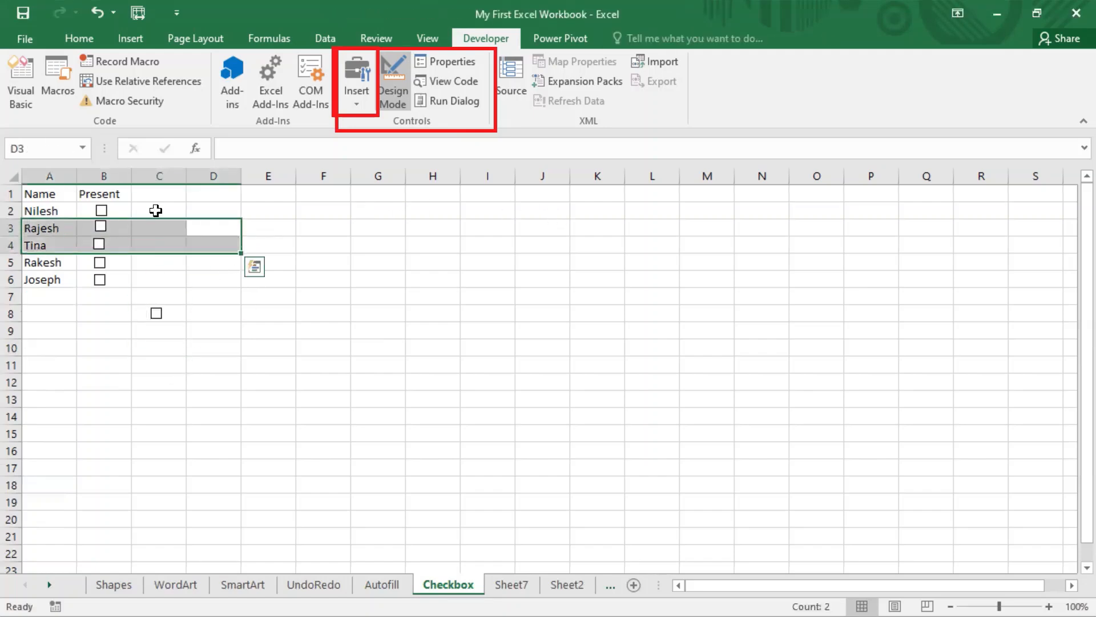
left_click(153, 208)
left_click_drag(118, 212, 83, 306)
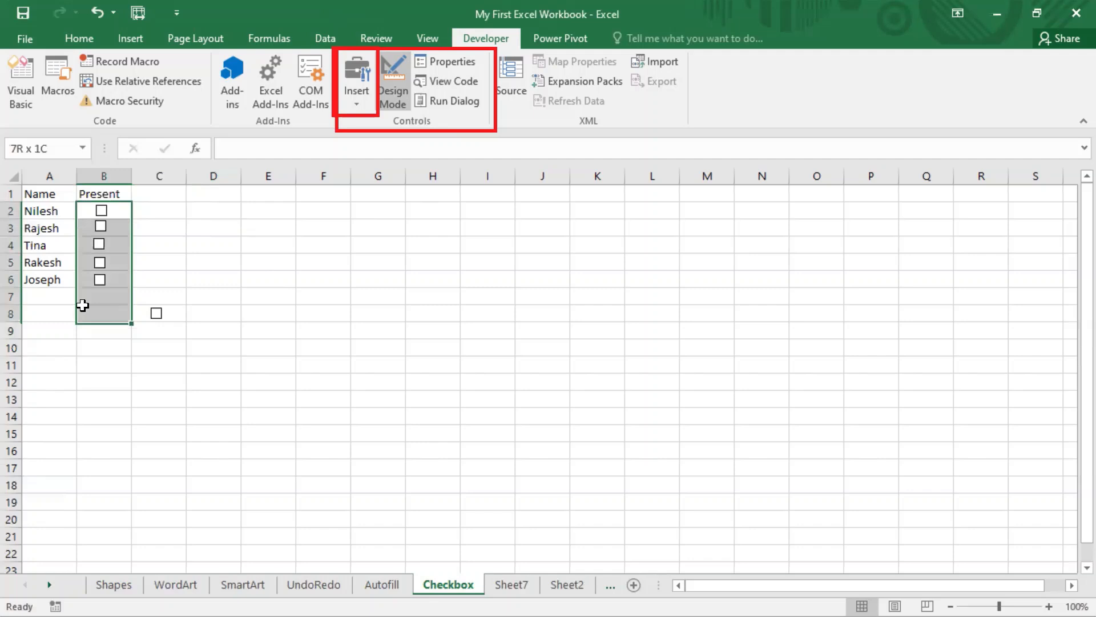
left_click(291, 227)
key("Left")
key("Left")
key("Left")
key("Left")
key("Up")
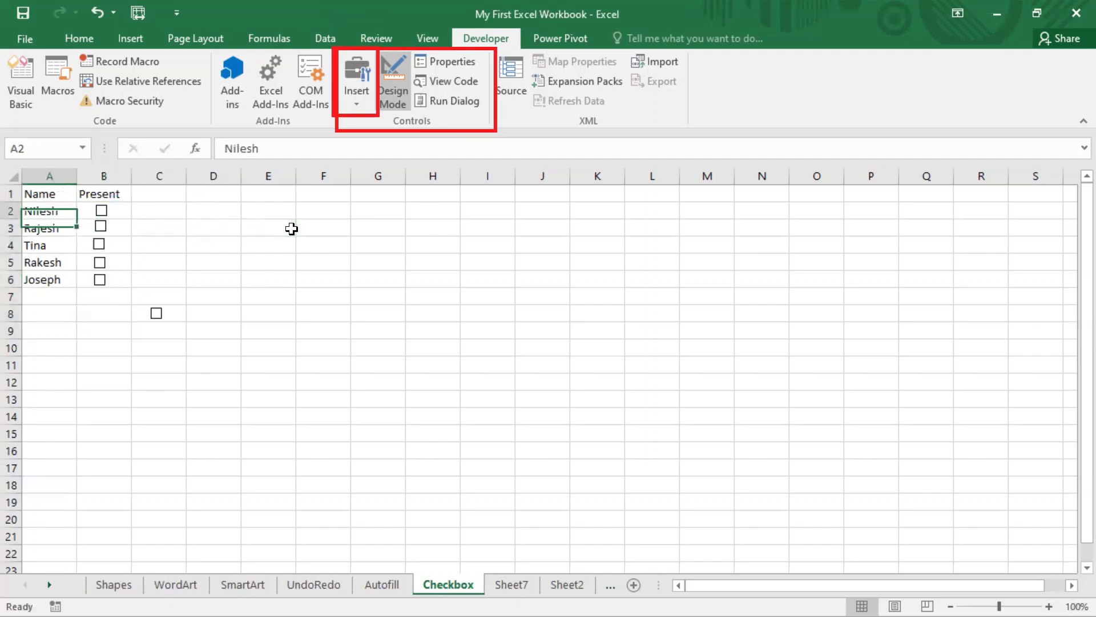
key("Up")
key("shift+Right")
key("shift+Down")
key("shift+Down")
key("shift+Down")
key("Right")
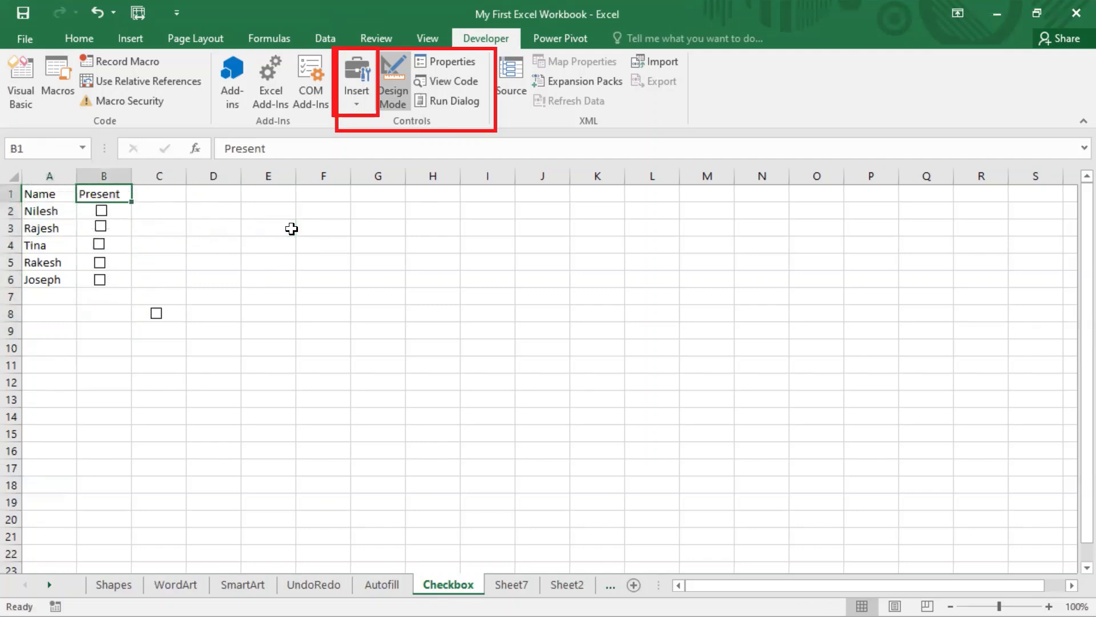
key("Left")
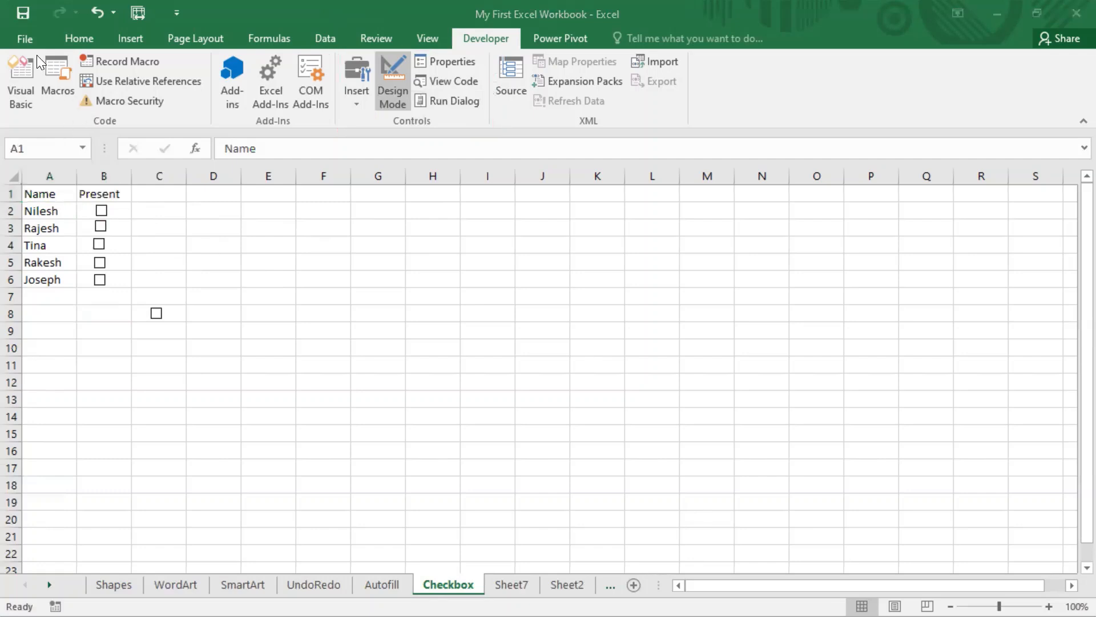
left_click(25, 36)
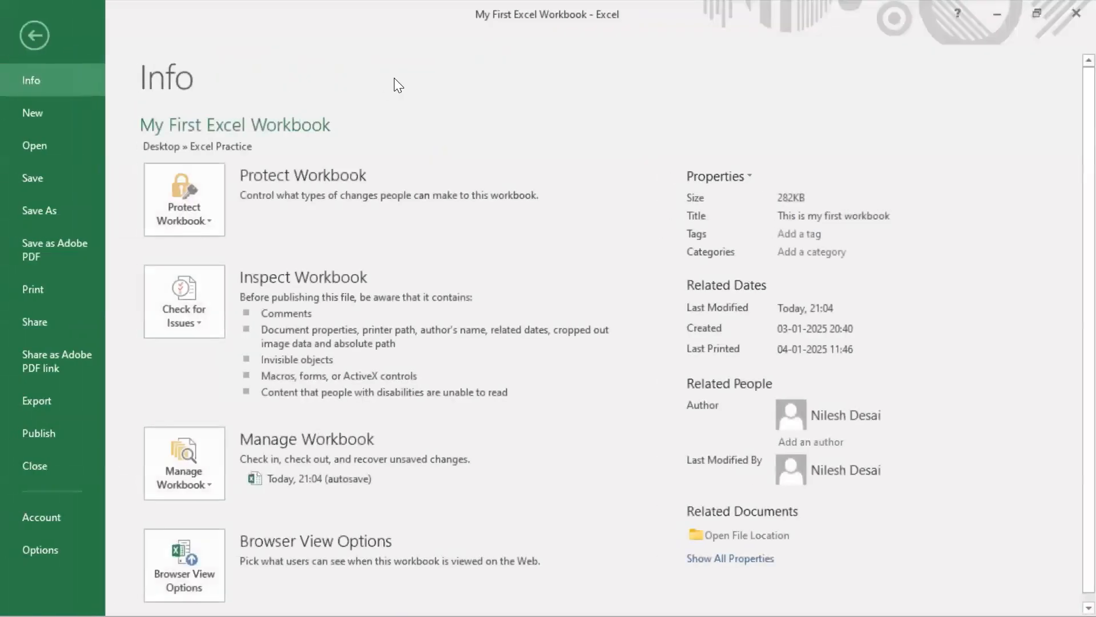
left_click(28, 32)
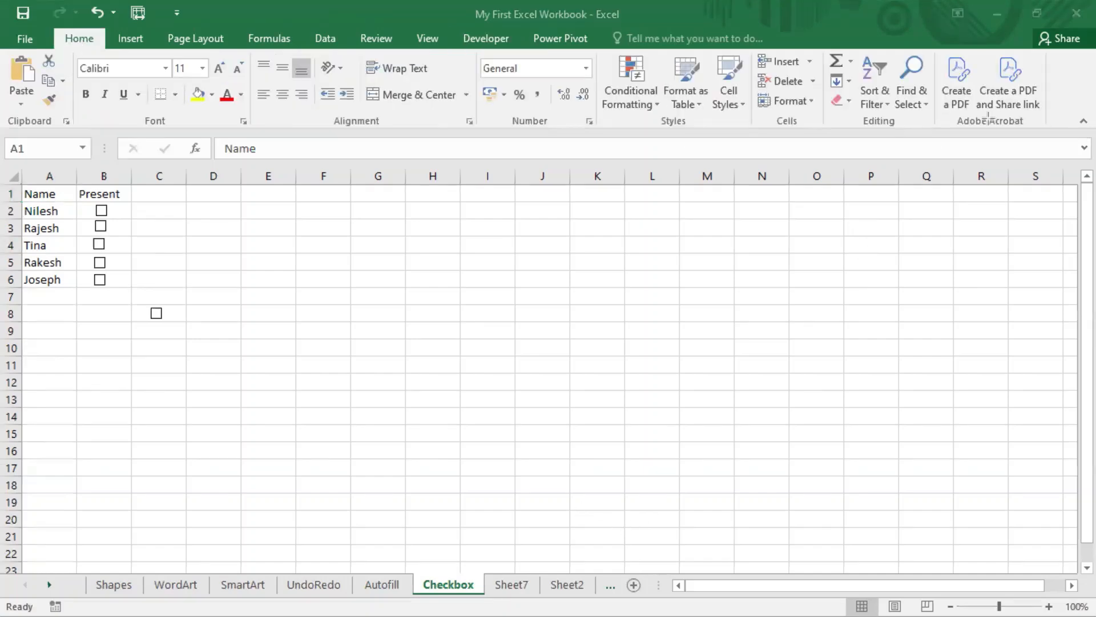
left_click_drag(888, 44, 934, 133)
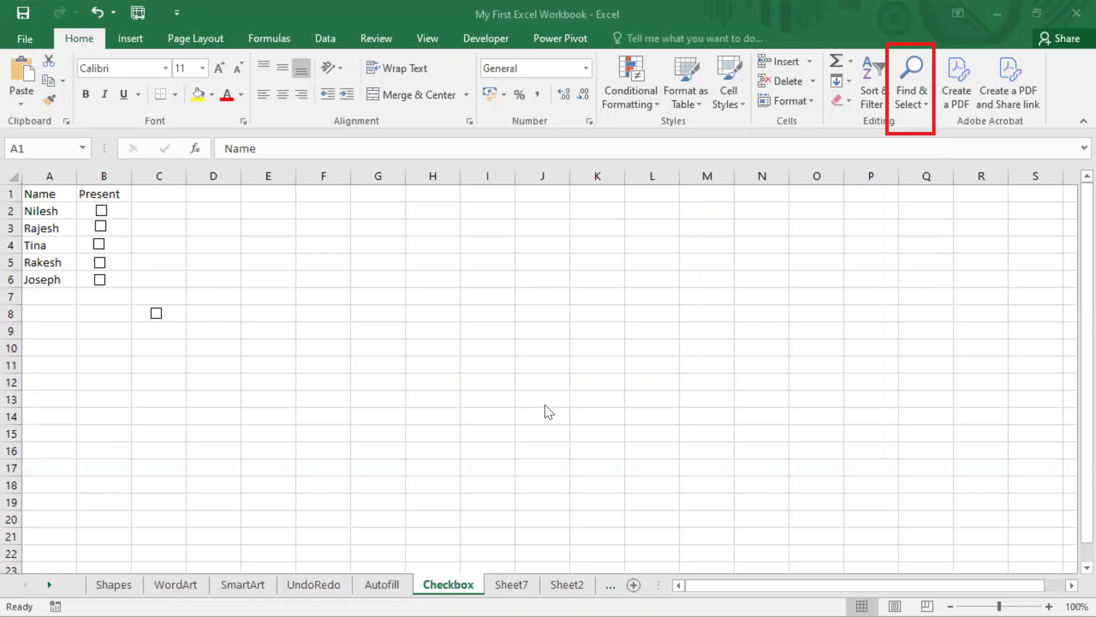
Turn on Select Objects and select individual check boxes in the Present column one at a time.
left_click(923, 106)
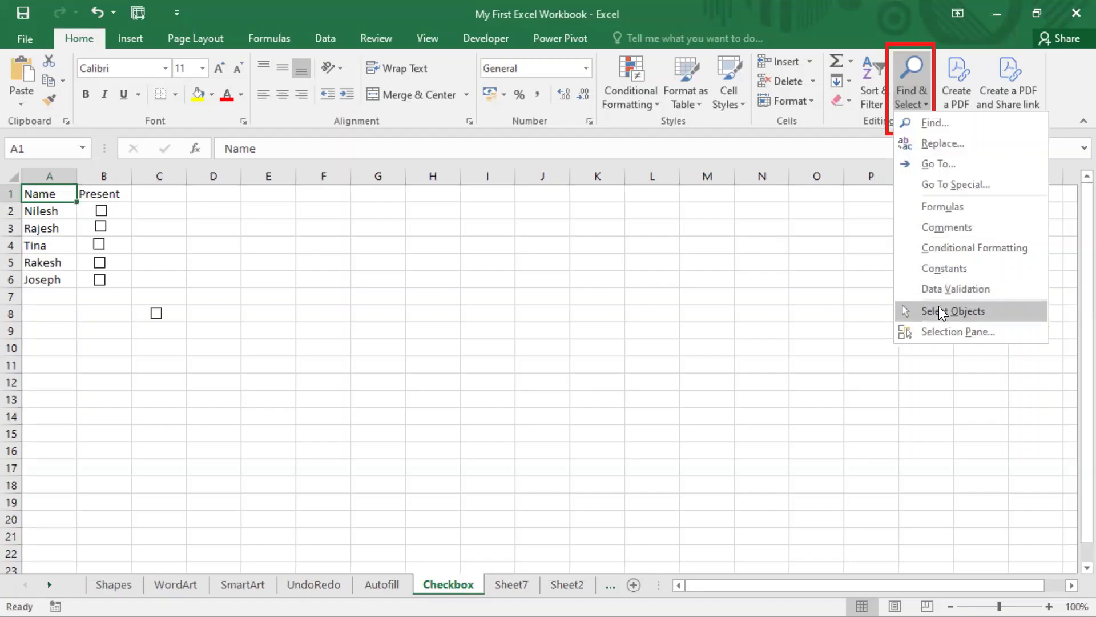
left_click(949, 311)
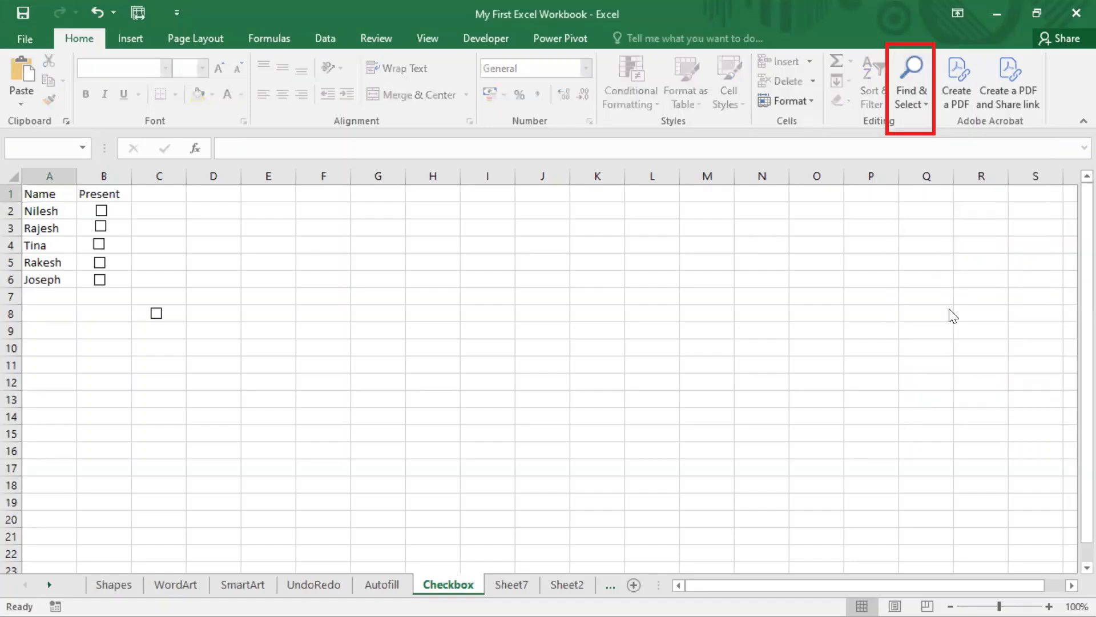
left_click(106, 221)
left_click(101, 244)
left_click(101, 263)
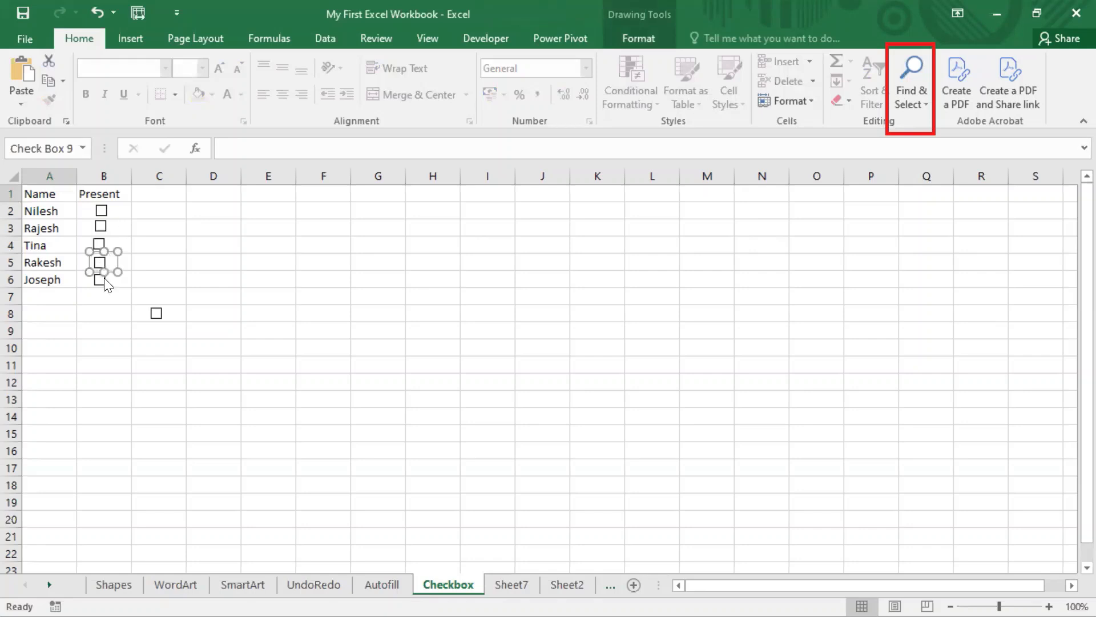
left_click(96, 247)
left_click(99, 222)
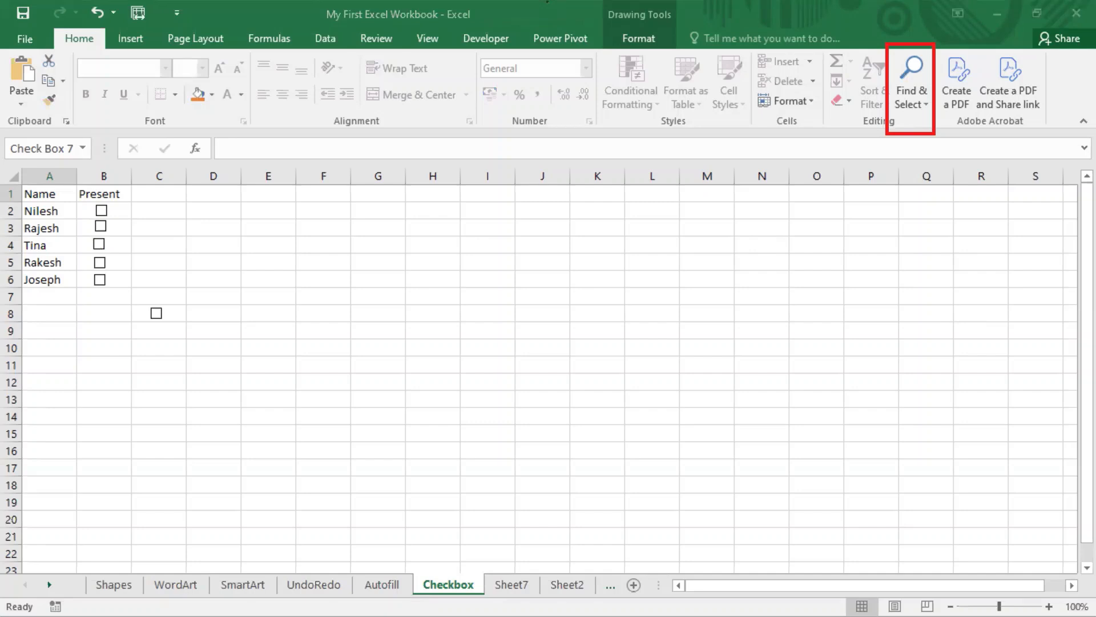
Delete the extra check box at cell C8, undo the deletion, and delete the check box again.
left_click(157, 314)
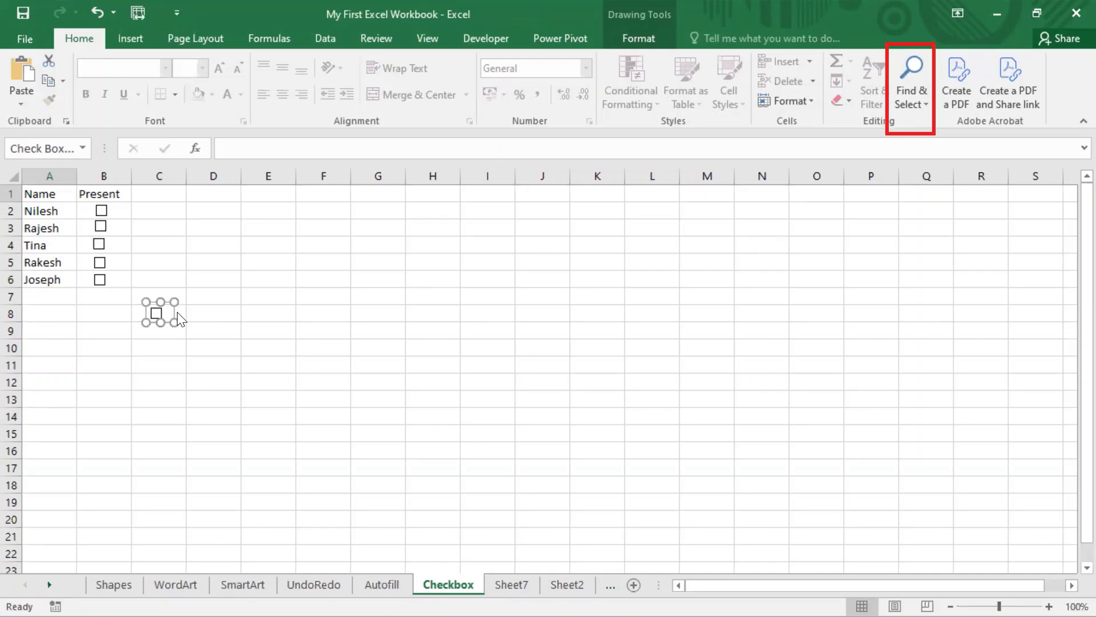
key("Delete")
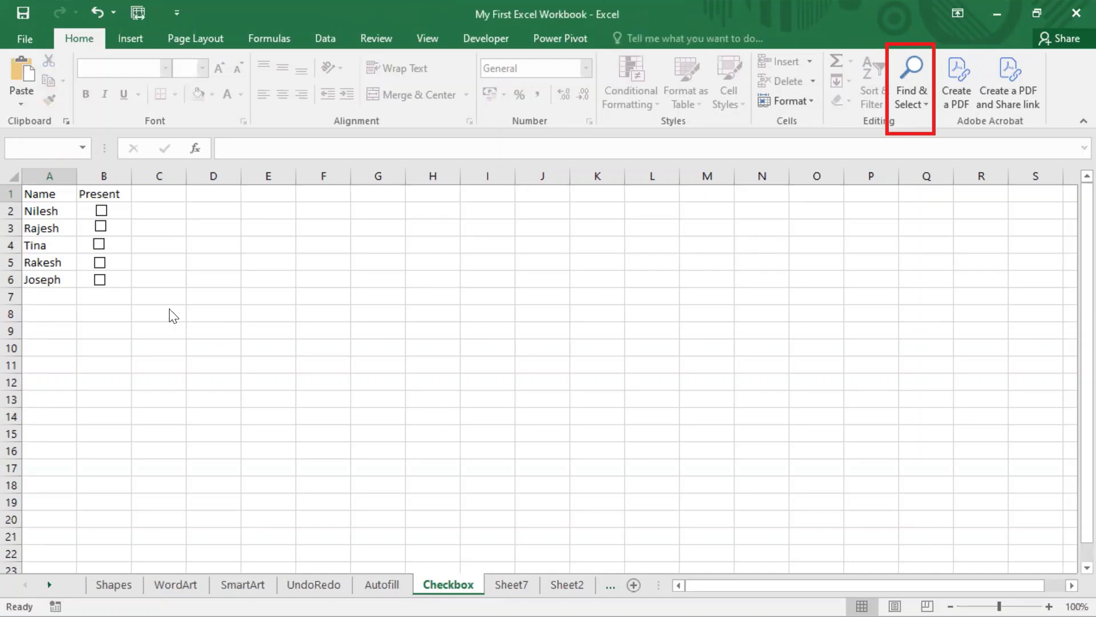
key("ctrl+z")
right_click(151, 313)
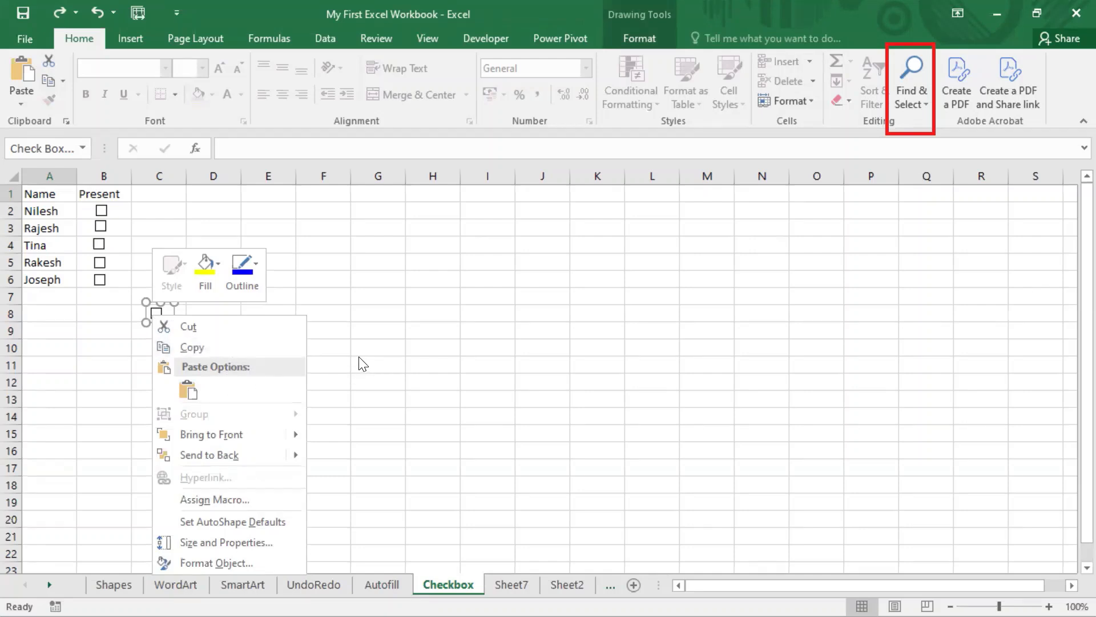
key("Escape")
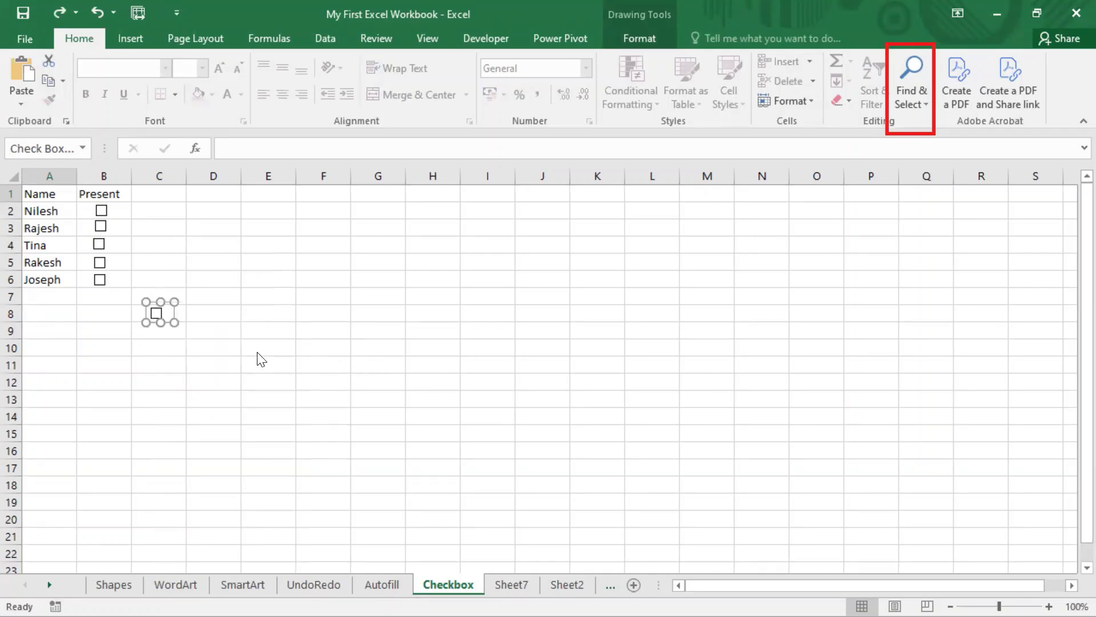
key("Delete")
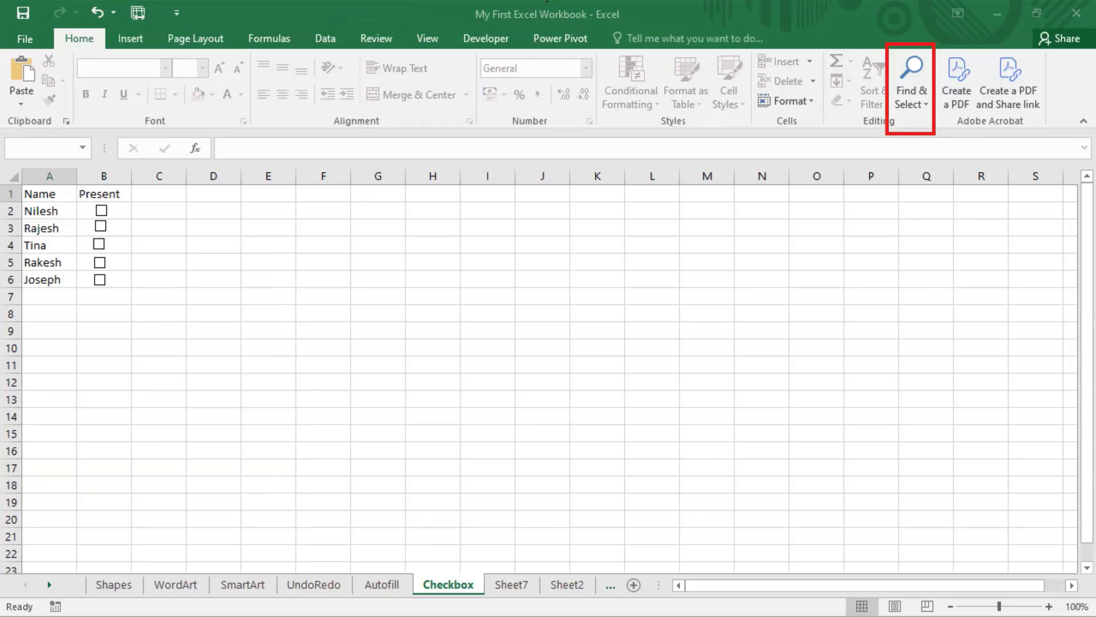
Format the check box in B2 with the value Checked and the cell link B2.
left_click(105, 215, "ctrl")
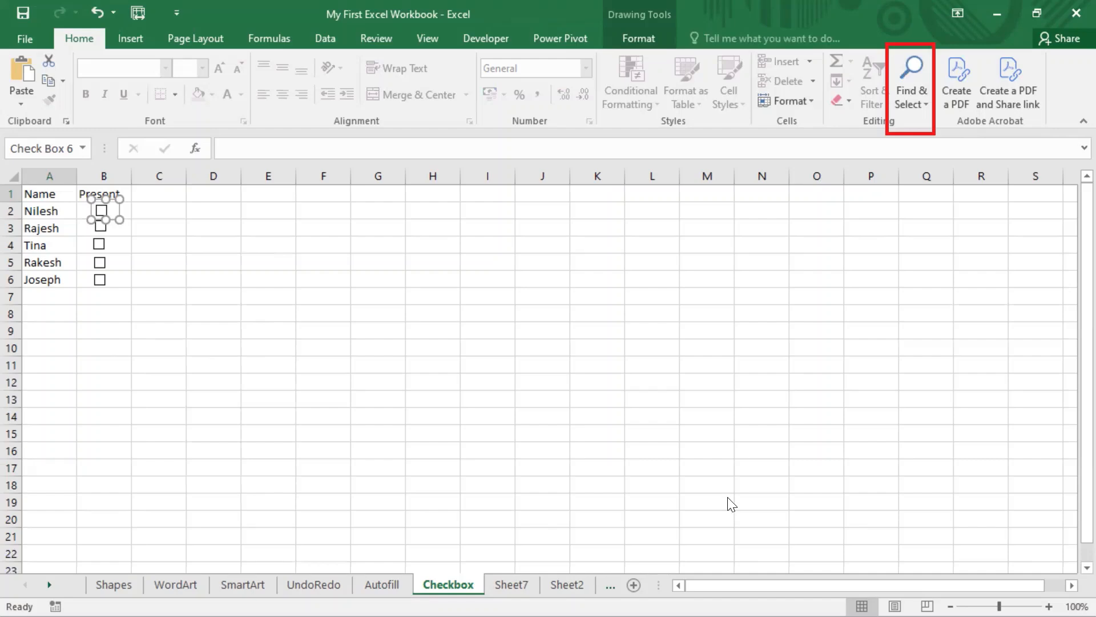
left_click(103, 211, "ctrl")
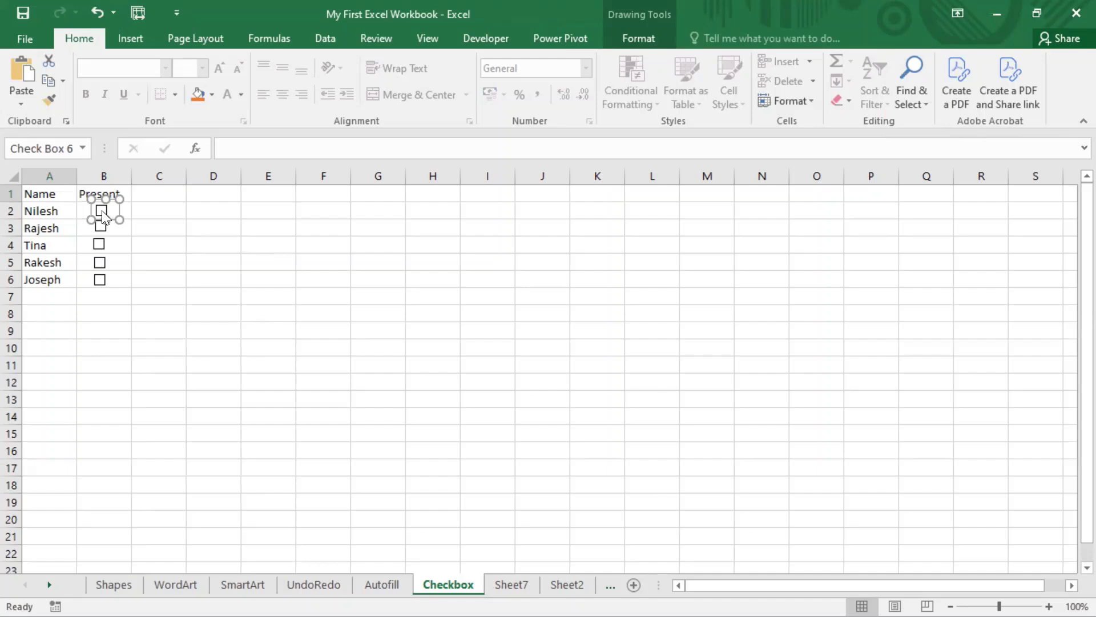
right_click(102, 210)
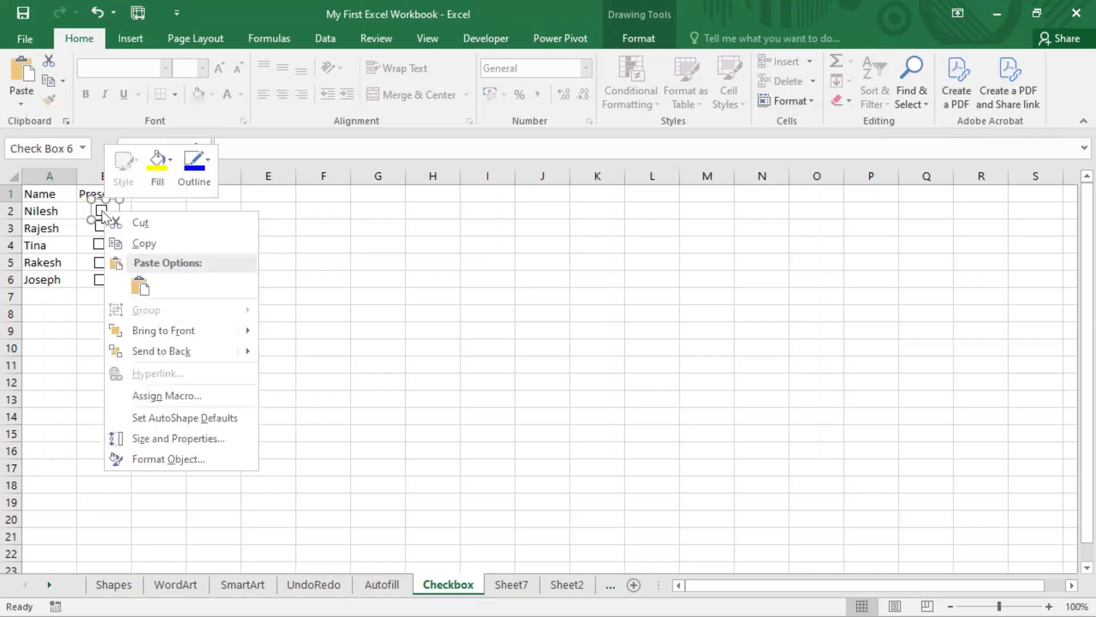
left_click(184, 458)
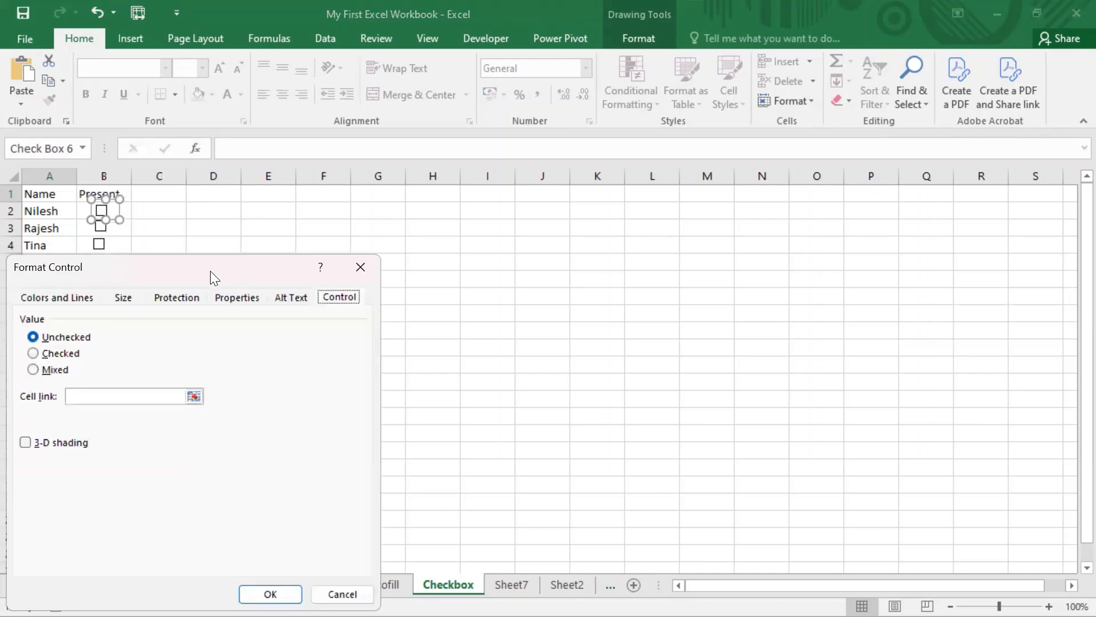
left_click_drag(210, 270, 445, 88)
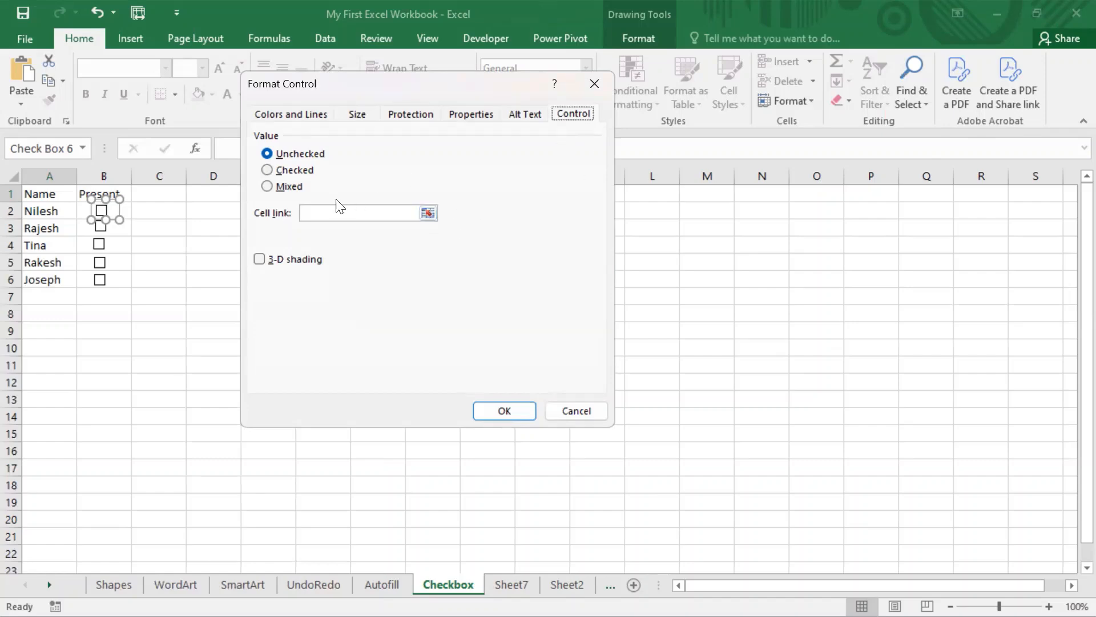
left_click(271, 169)
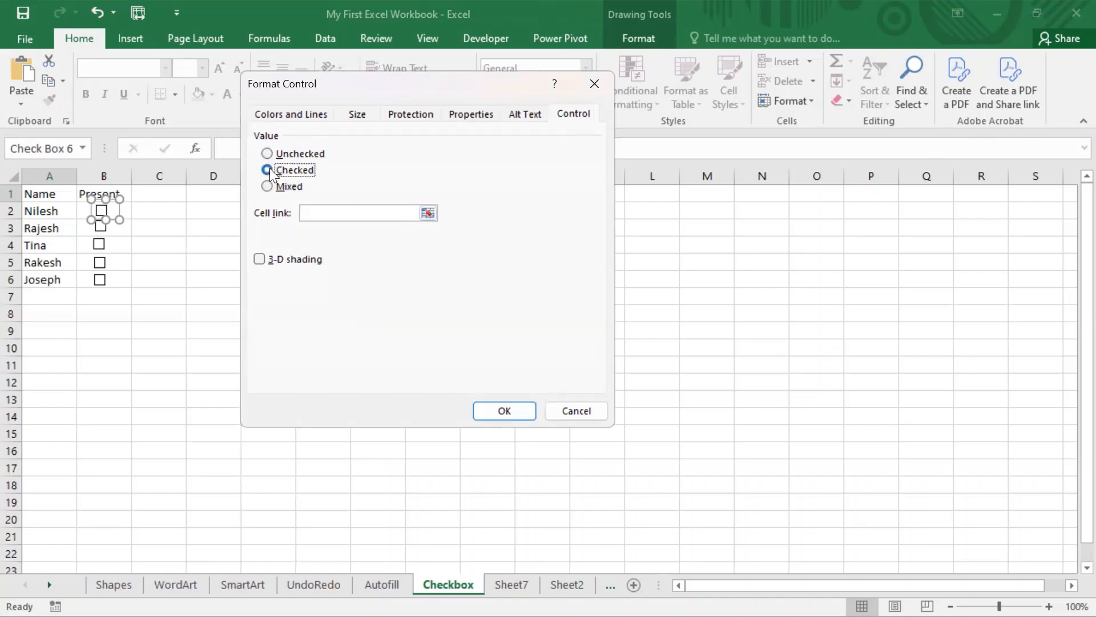
left_click(336, 215)
type("B2")
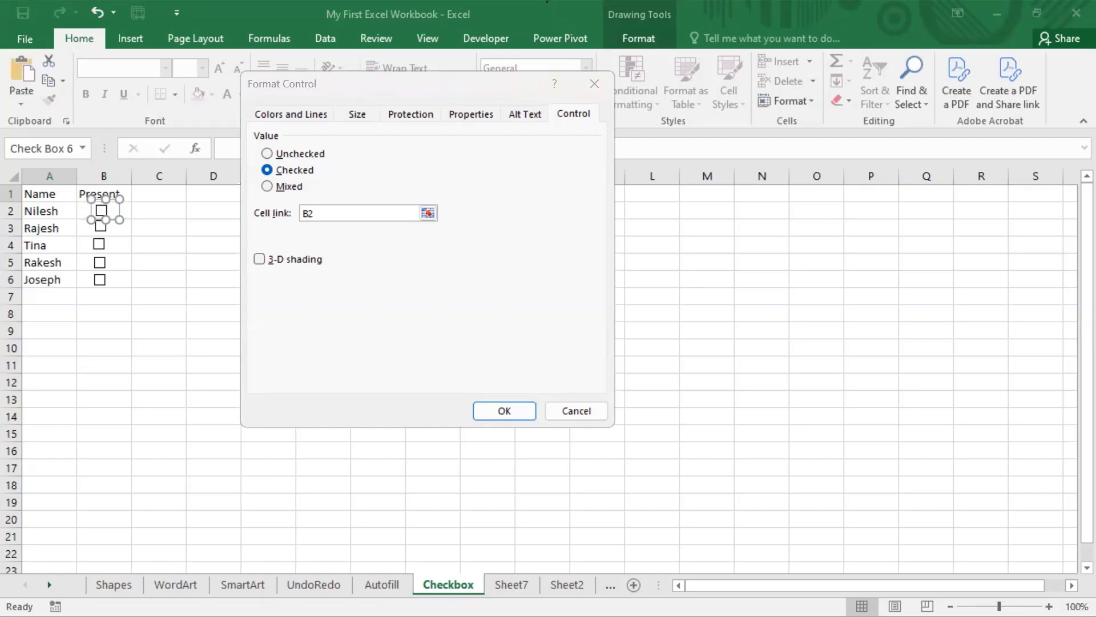
left_click(505, 412)
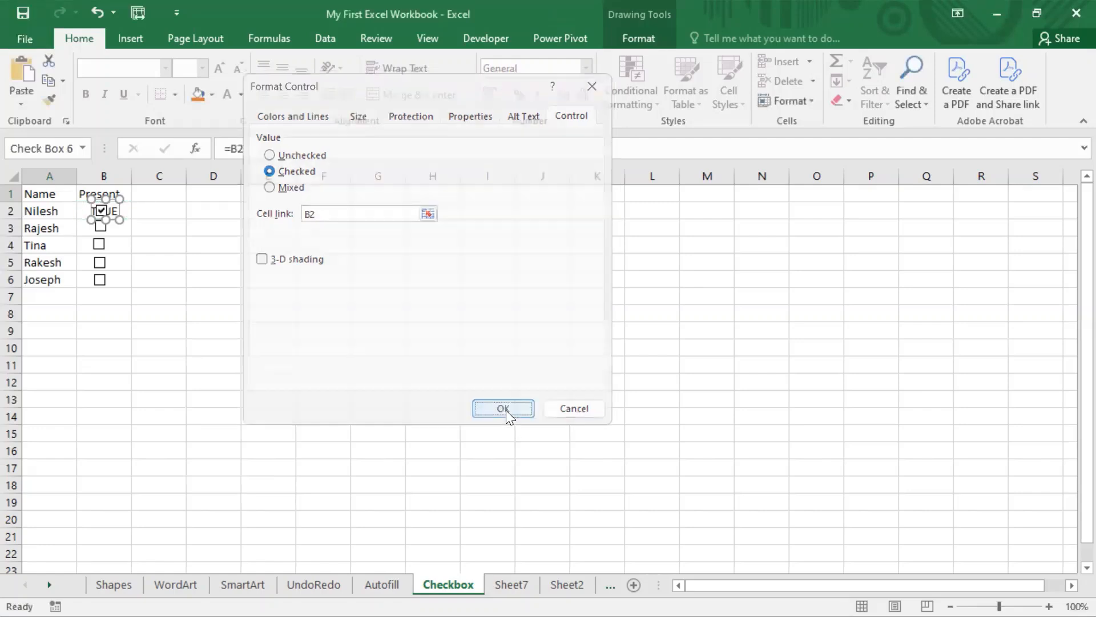
Change the cell link of the check box in B2 to C2.
right_click(109, 212)
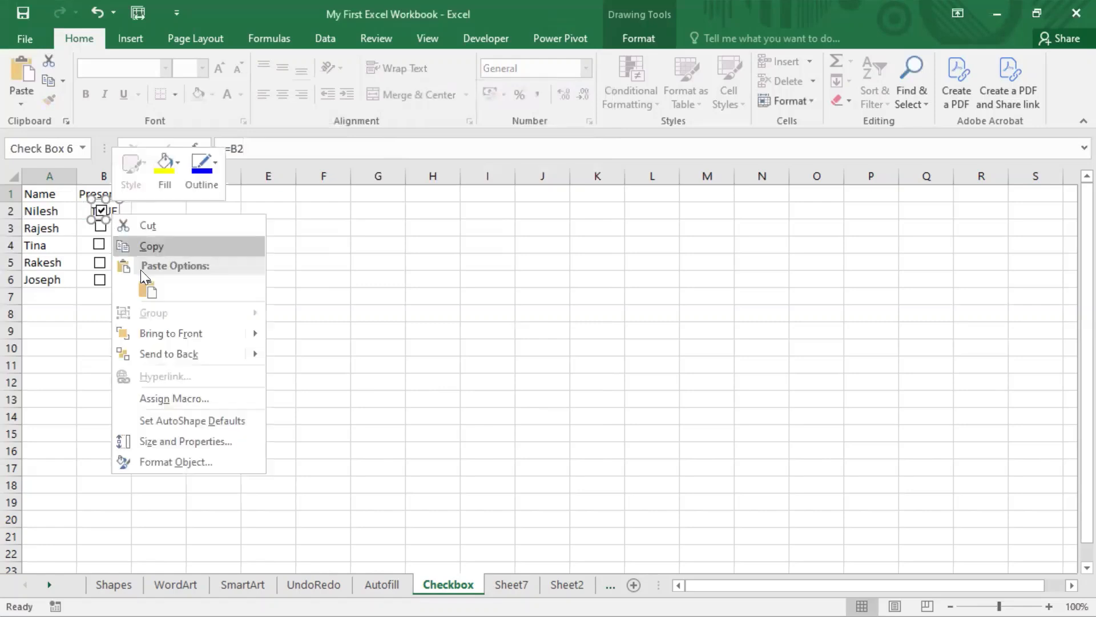
left_click(196, 461)
left_click(79, 396)
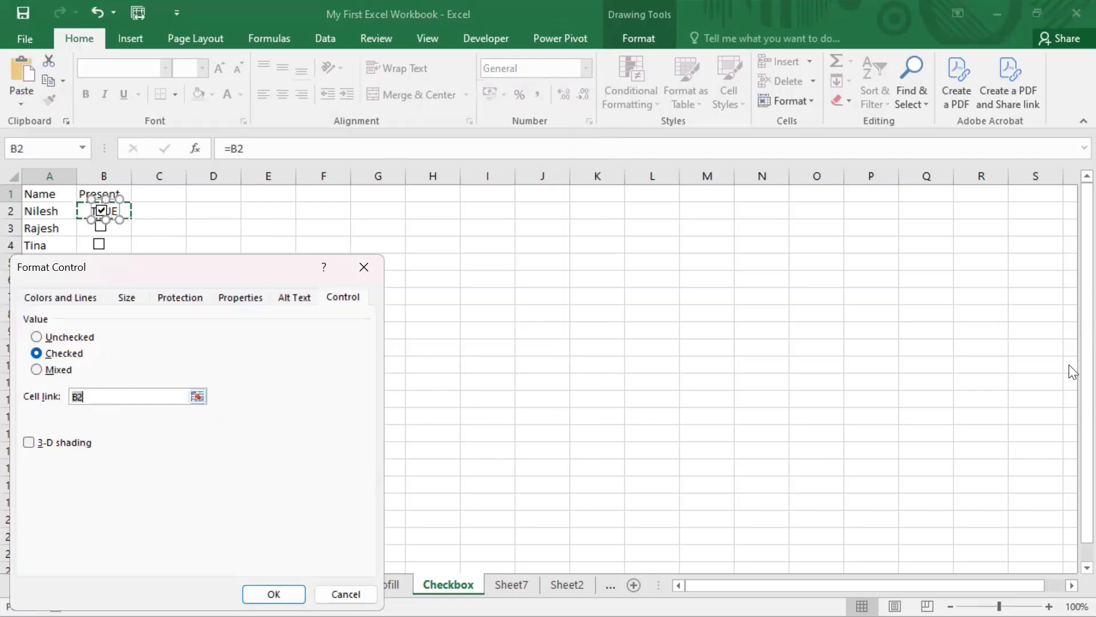
type("C2")
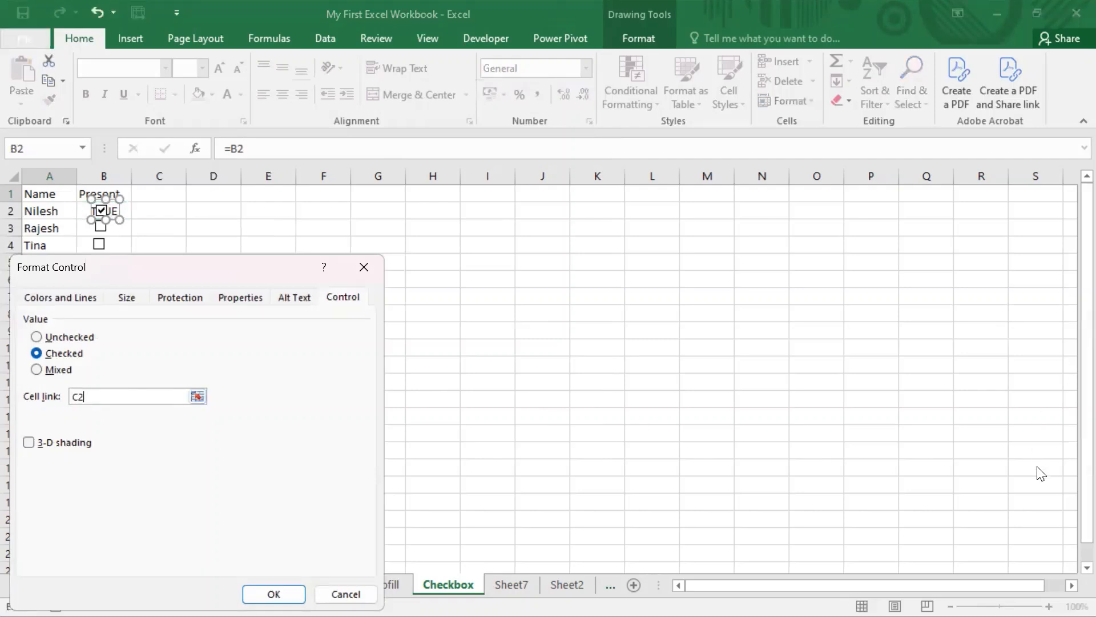
left_click(273, 594)
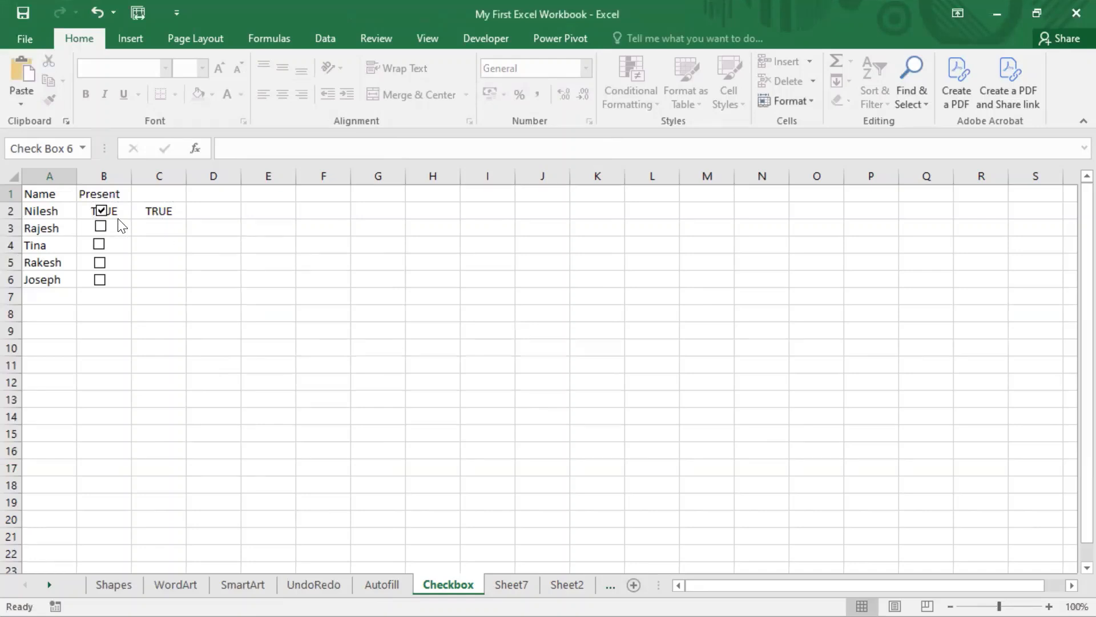
Tick the check box in B3 and untick the one in B2.
left_click(101, 224, "ctrl")
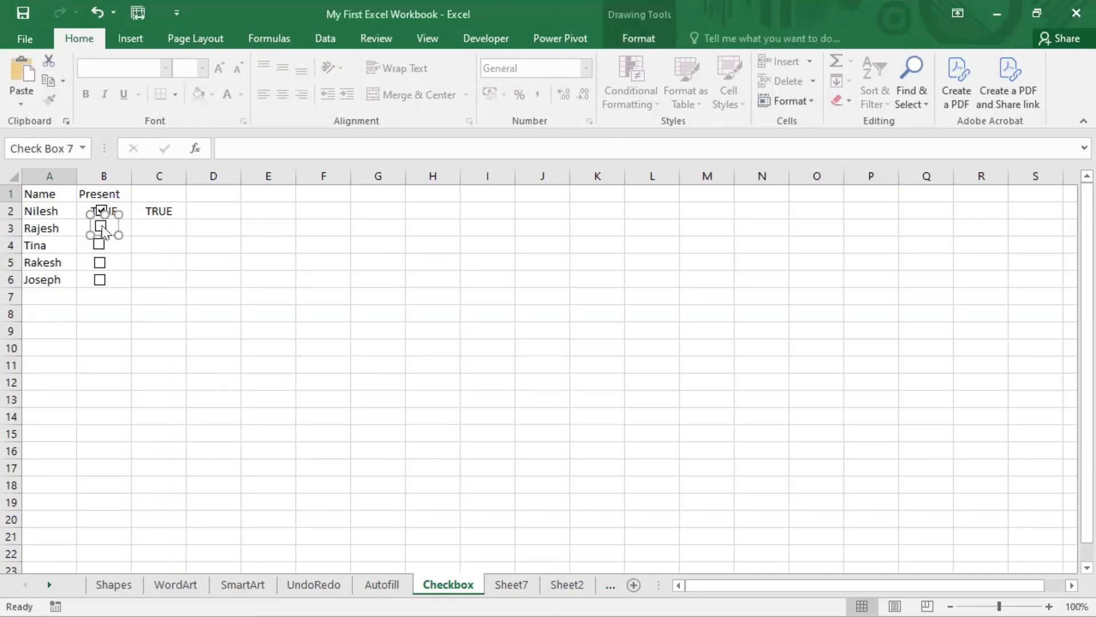
key("Escape")
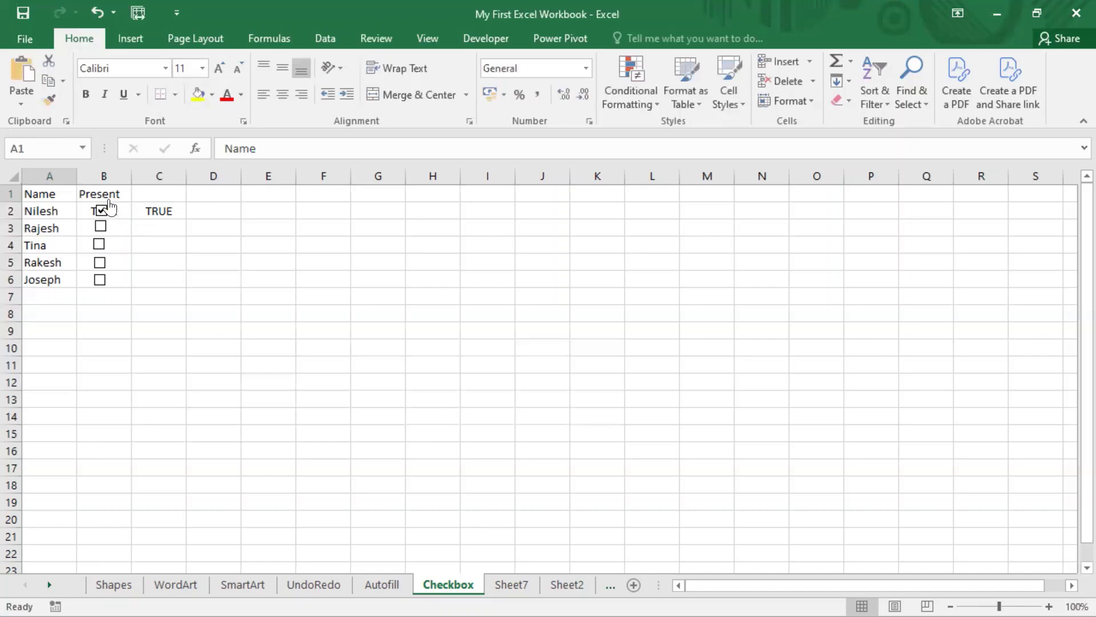
left_click(100, 226)
left_click(101, 213)
Clear the leftover TRUE value from cell B2 behind the check box.
left_click(122, 207)
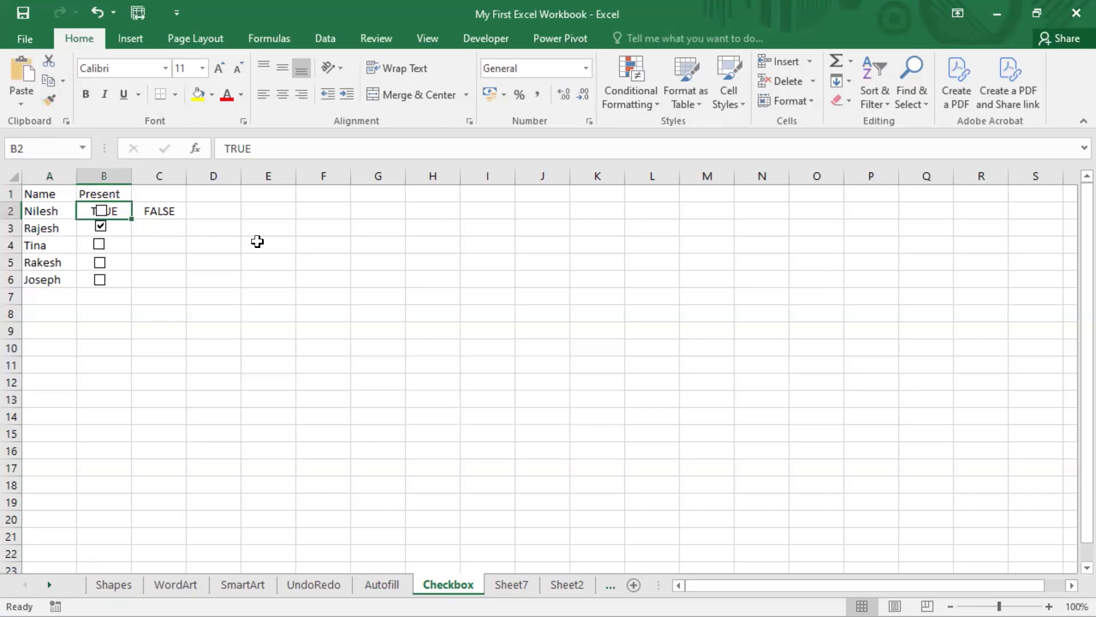
key("Delete")
key("Down")
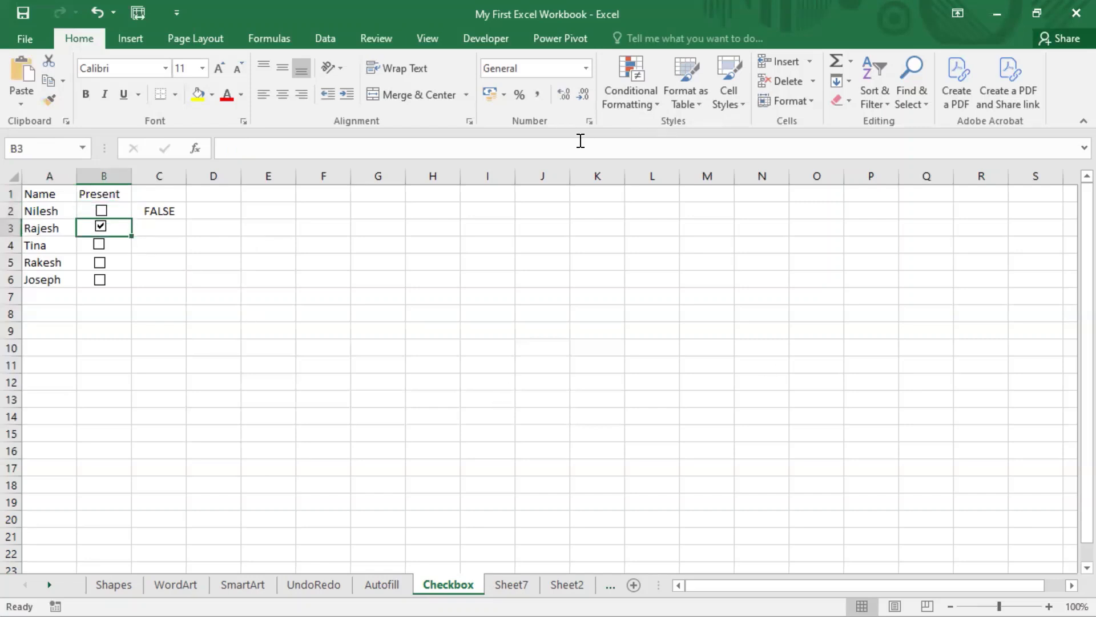
Untick the check box in B3 and toggle the one in B2 on and off again.
left_click(100, 227)
left_click(101, 210)
left_click(102, 211)
left_click(547, 2)
Format the check box in B3 with the value Checked and the cell link C3.
right_click(102, 221)
left_click(171, 383)
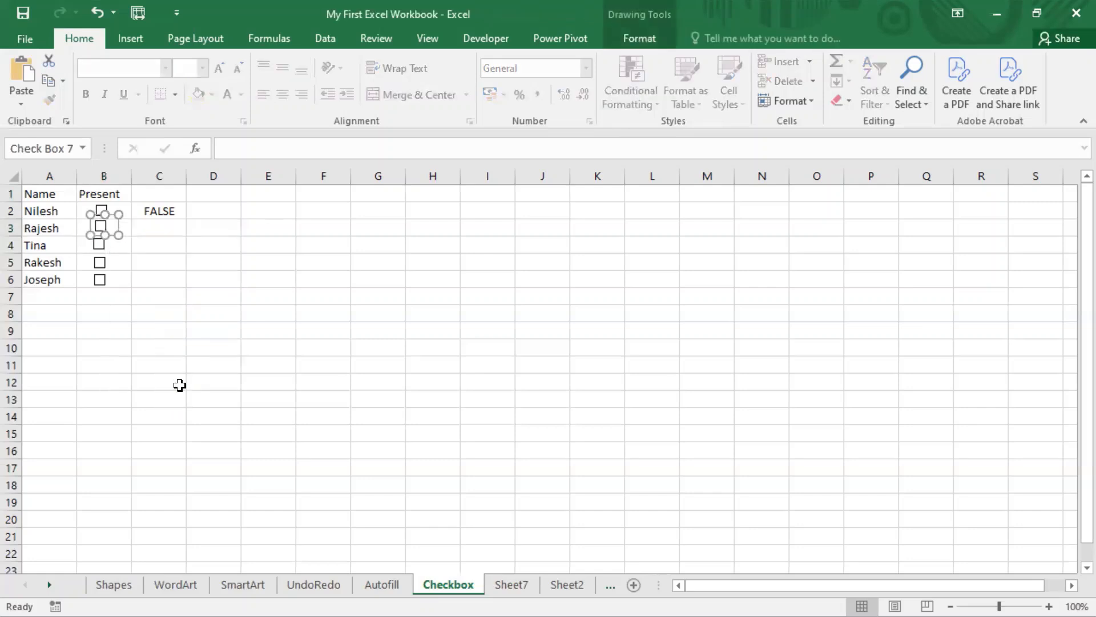
left_click(340, 135)
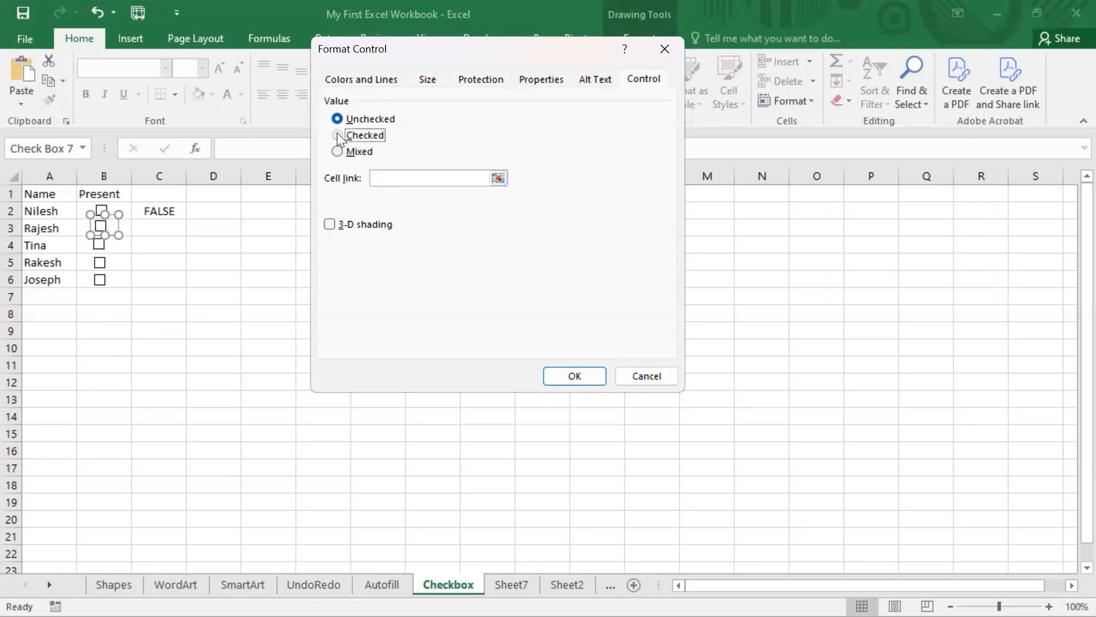
left_click(402, 181)
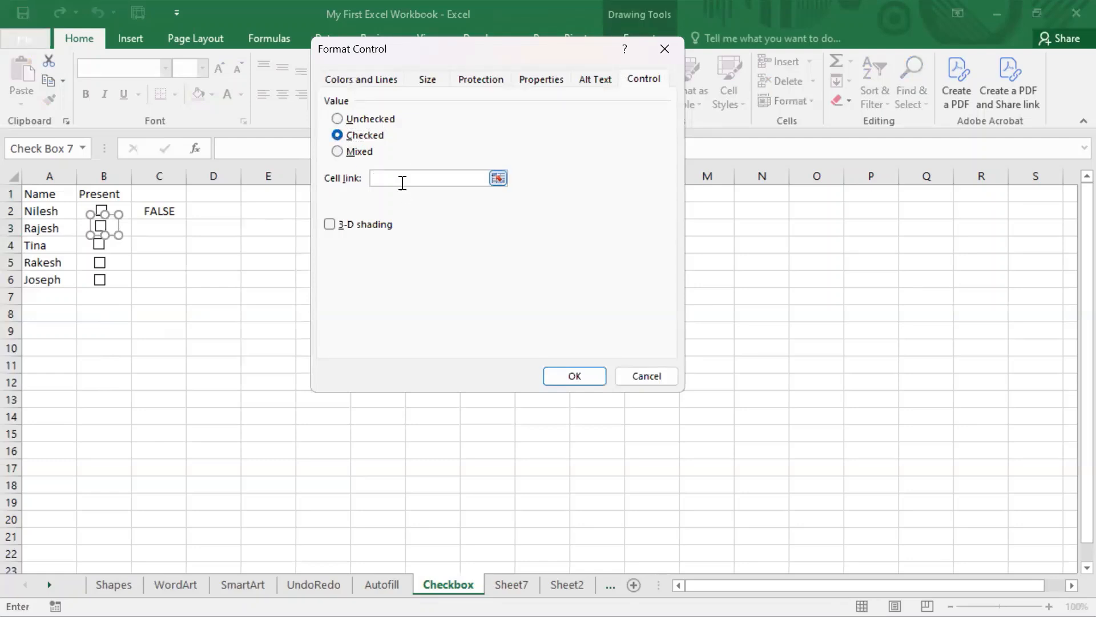
type("C3")
left_click(573, 374)
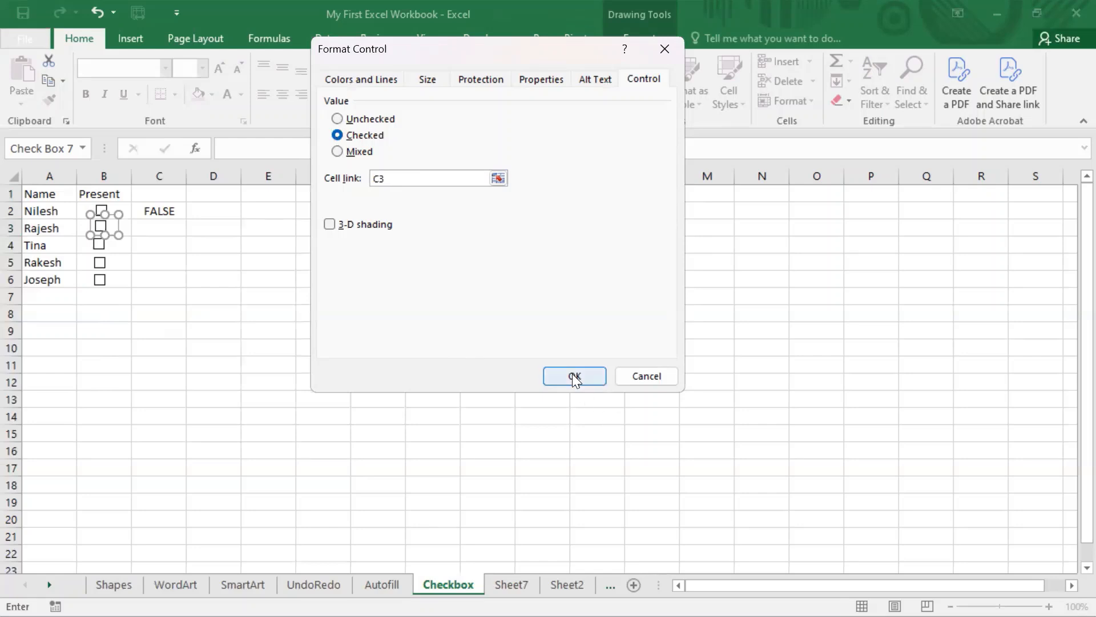
Format the check box in B4 with the value Checked and the cell link C4.
right_click(101, 246)
left_click(162, 406)
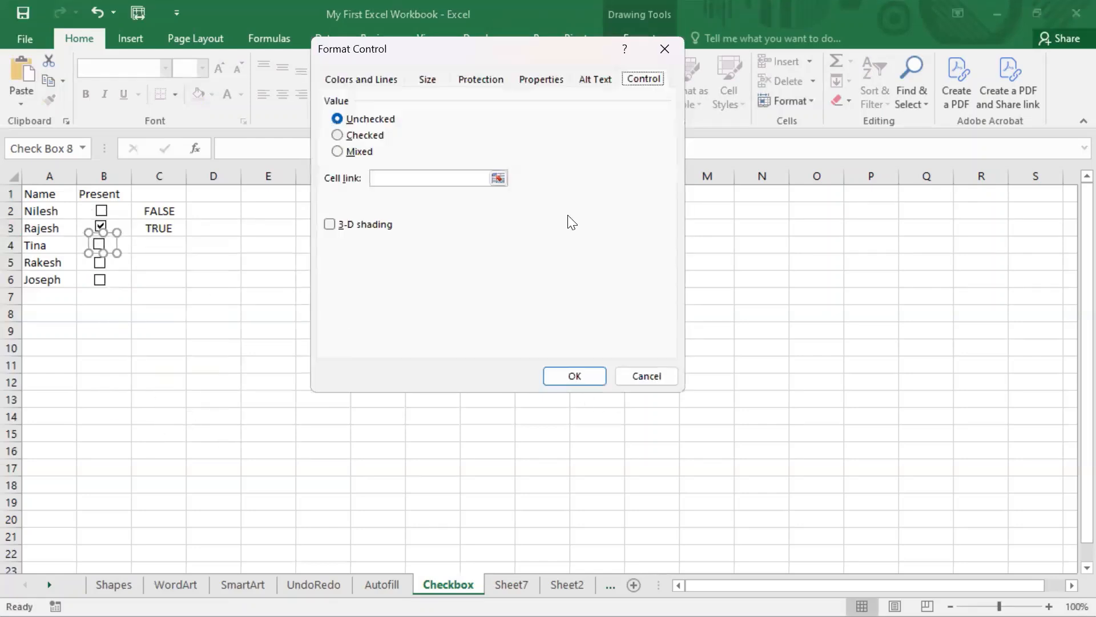
left_click(346, 136)
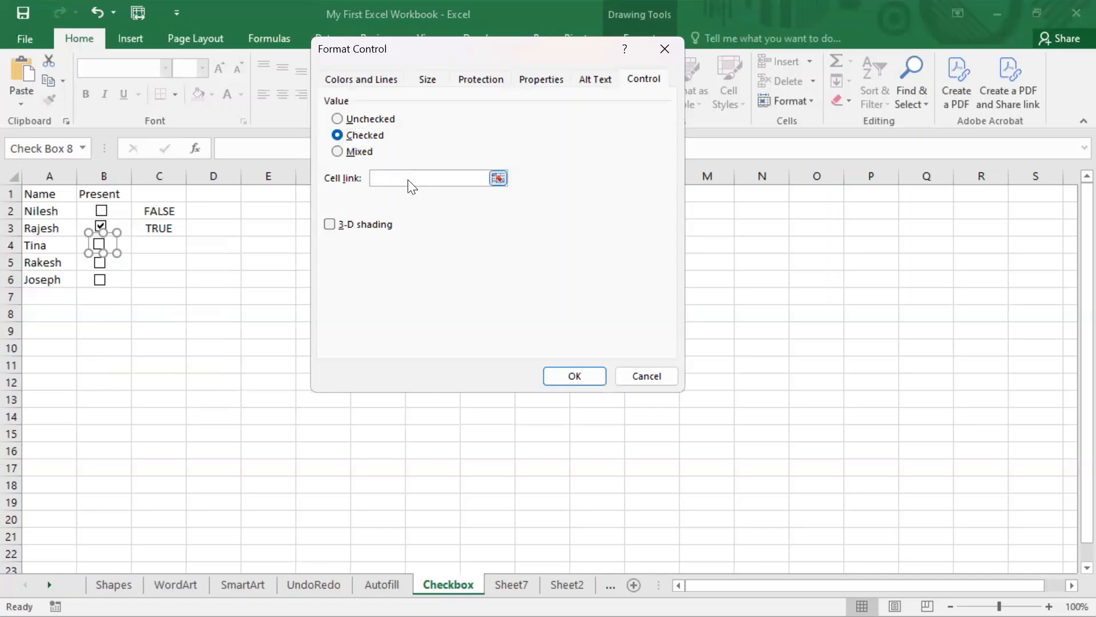
left_click(409, 179)
type("C4")
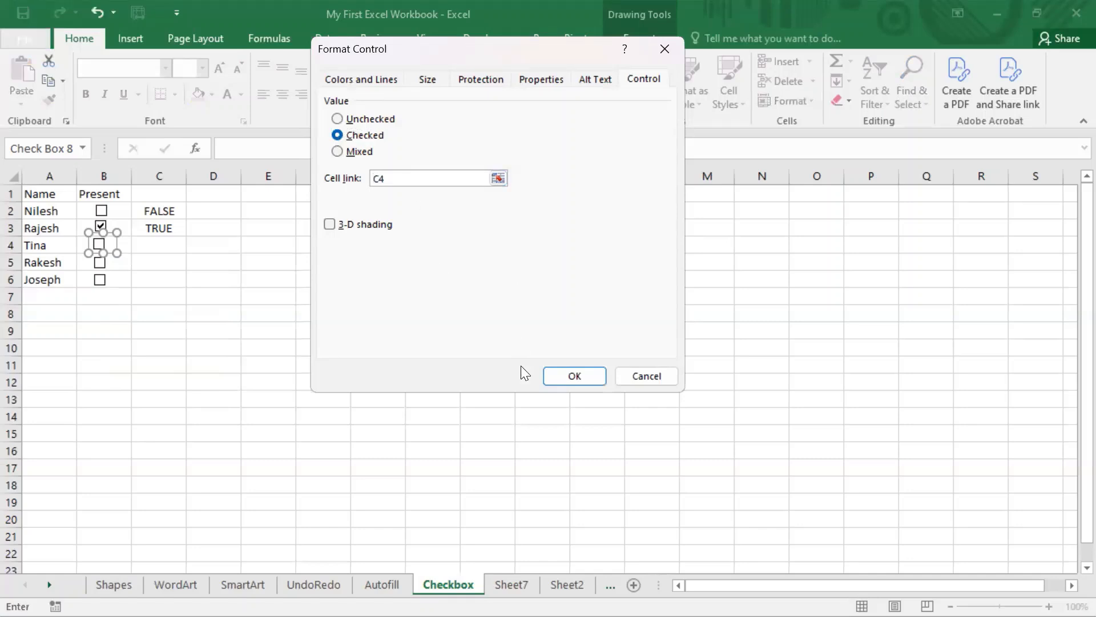
left_click(574, 376)
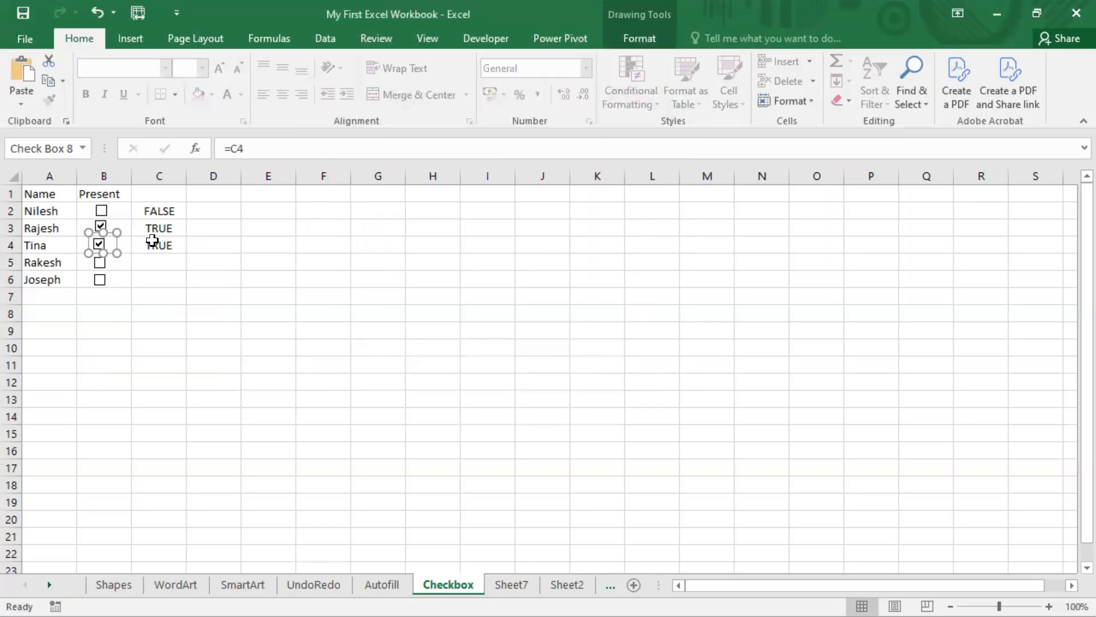
Format the check box in B5 with the value Checked and the cell link C5.
right_click(101, 264)
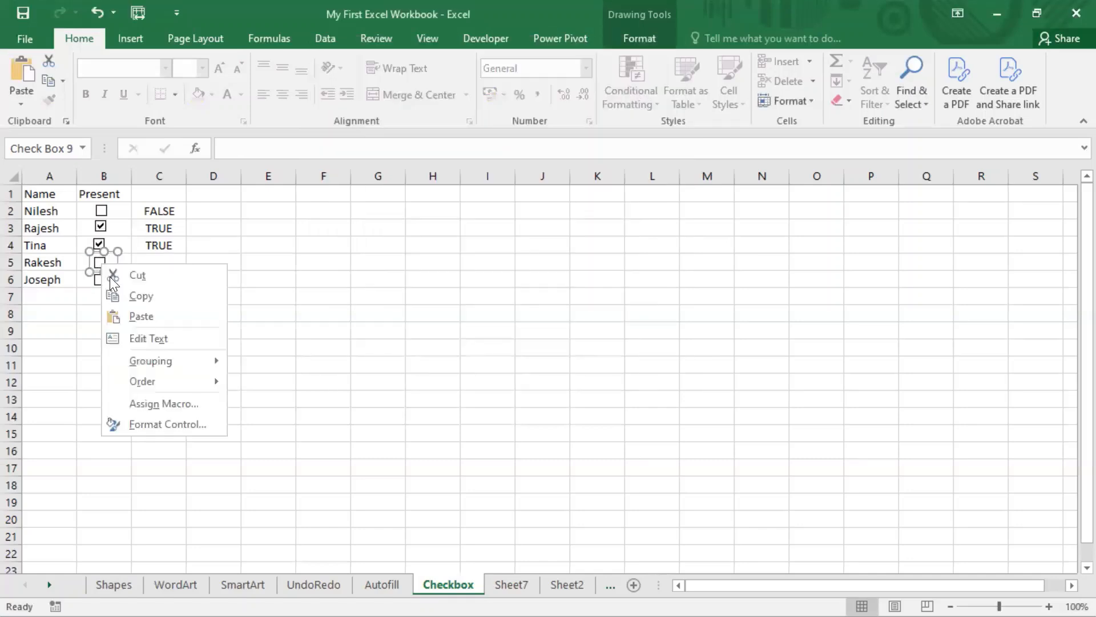
left_click(162, 423)
left_click(403, 178)
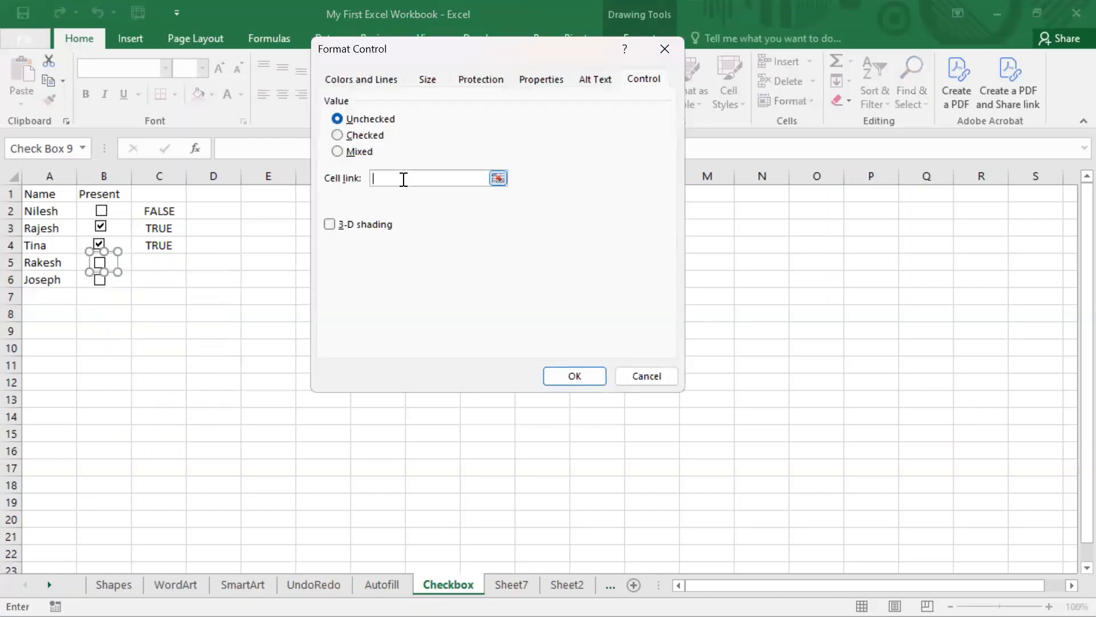
type("C5")
left_click(337, 135)
left_click(581, 376)
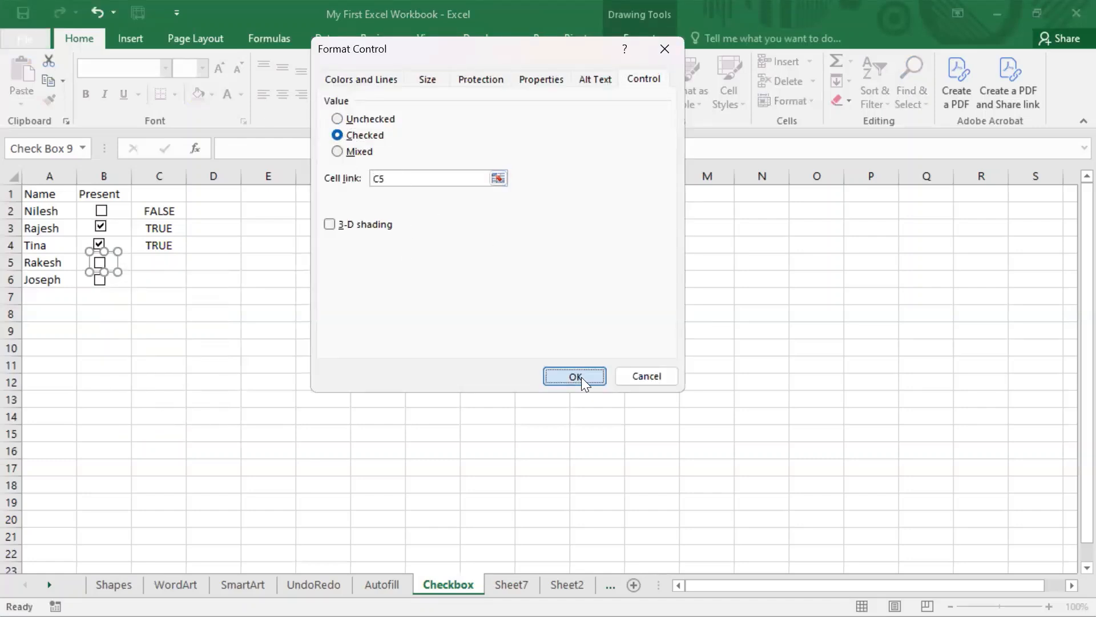
Format the check box in B6 with the value Checked and the cell link C6.
right_click(97, 276)
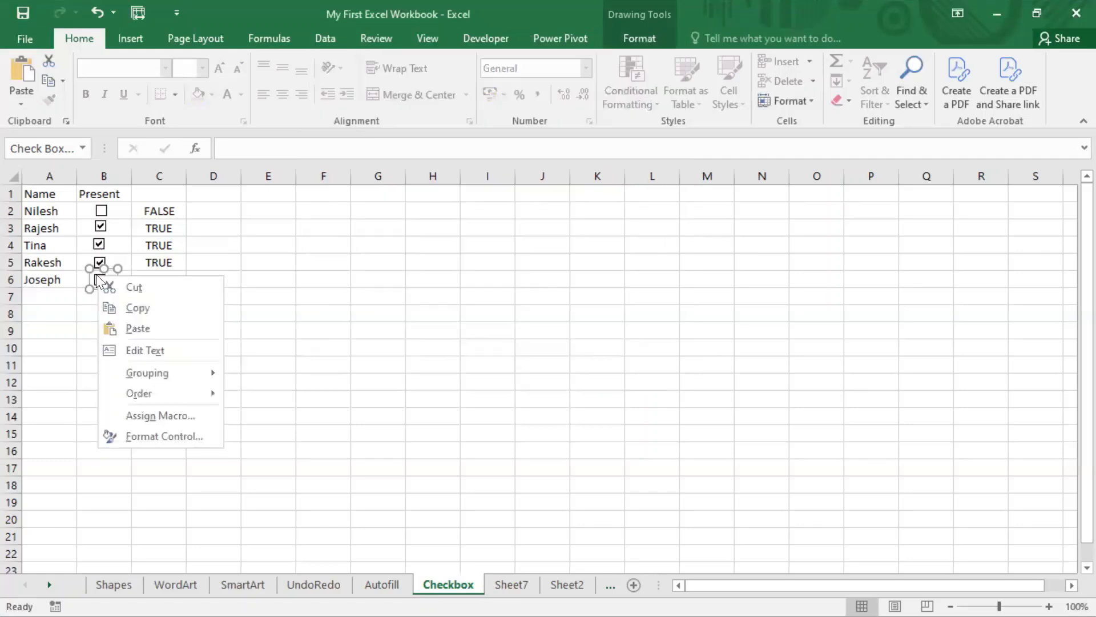
left_click(158, 436)
left_click(358, 137)
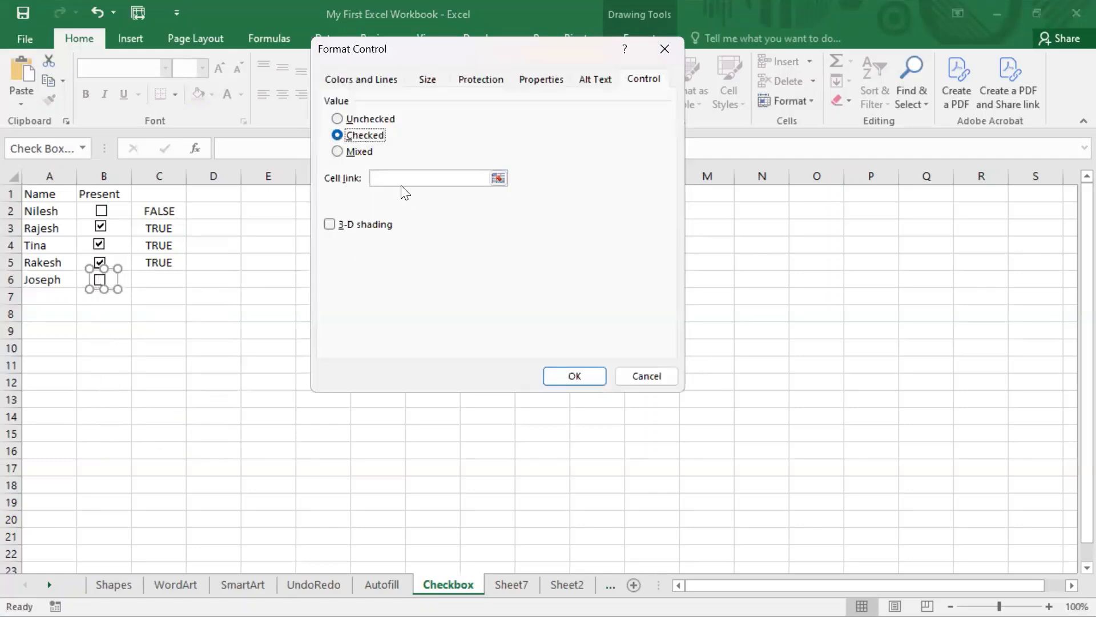
left_click(408, 177)
type("c6")
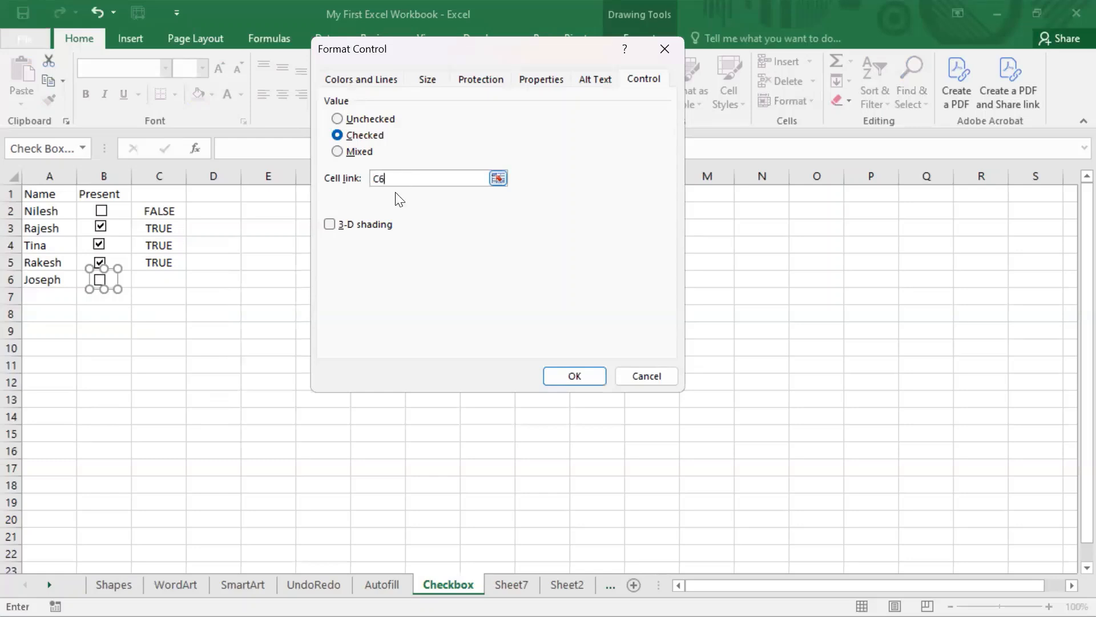
left_click(571, 378)
left_click(170, 348)
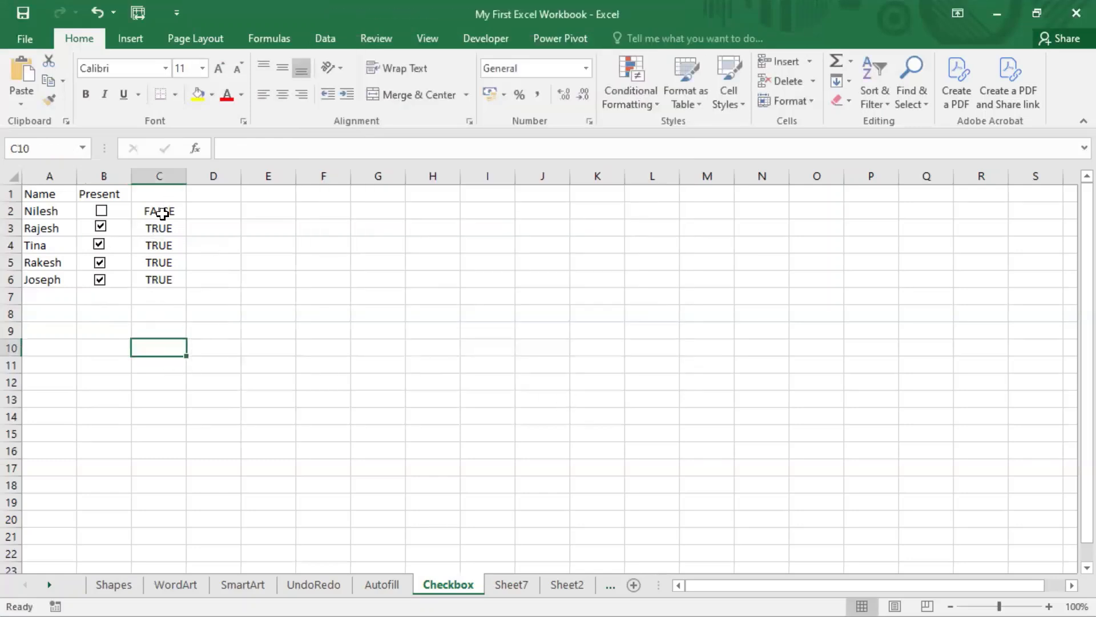
Tick the check box in B2 and untick the four check boxes in B3 to B6.
left_click(101, 220)
left_click(100, 228)
left_click(99, 246)
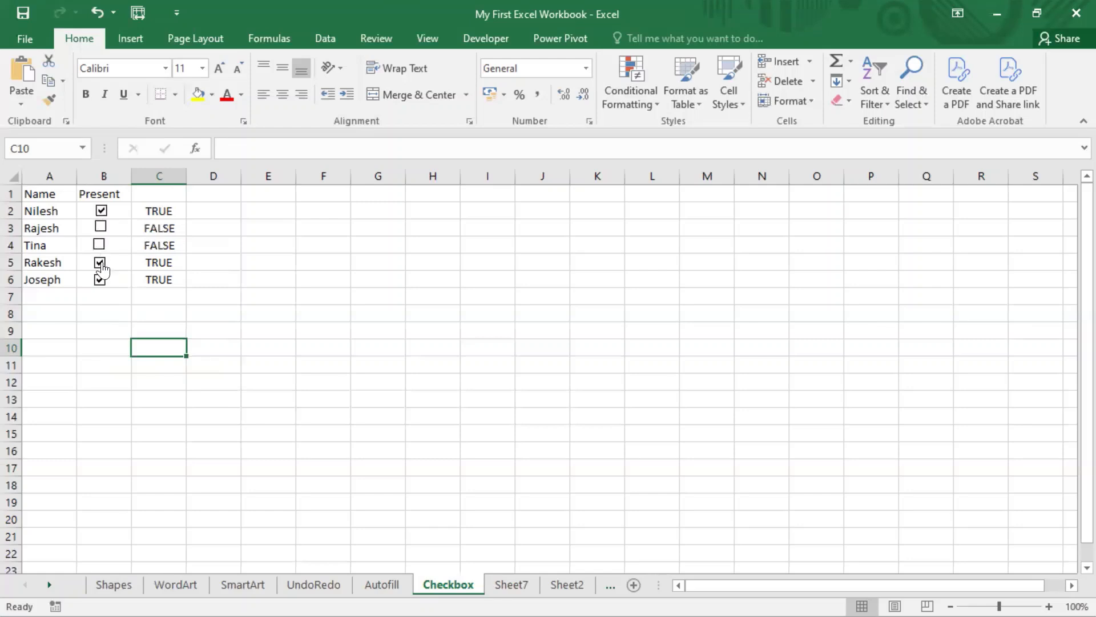
left_click(100, 262)
left_click(100, 280)
left_click(546, 2)
Enter the formula =IF(C2=TRUE,10) in cell D2.
left_click(234, 216)
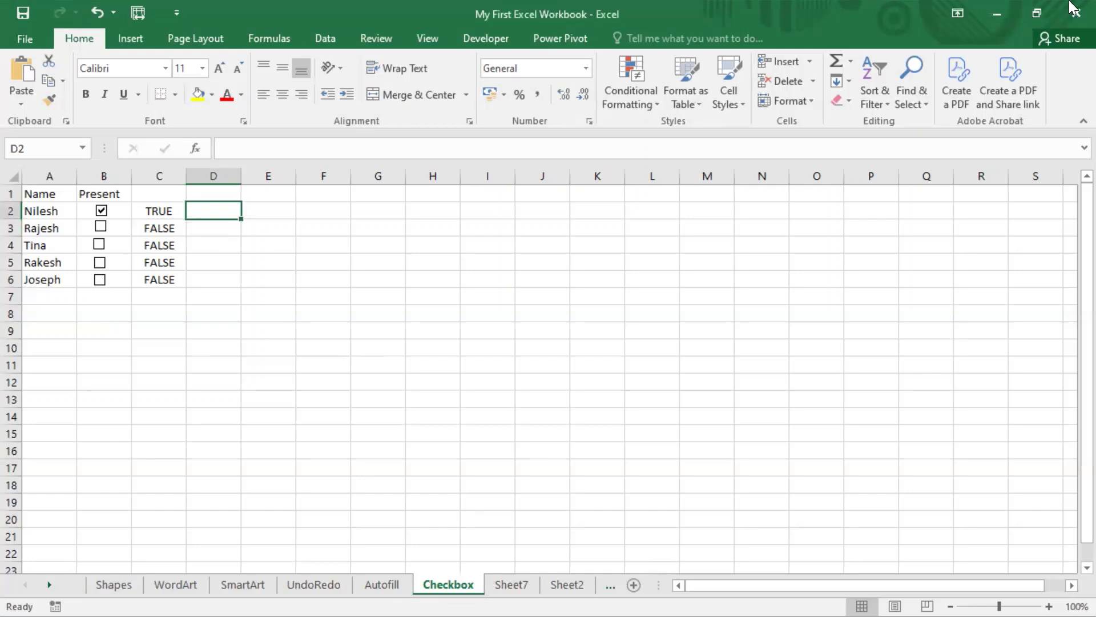
type("=if")
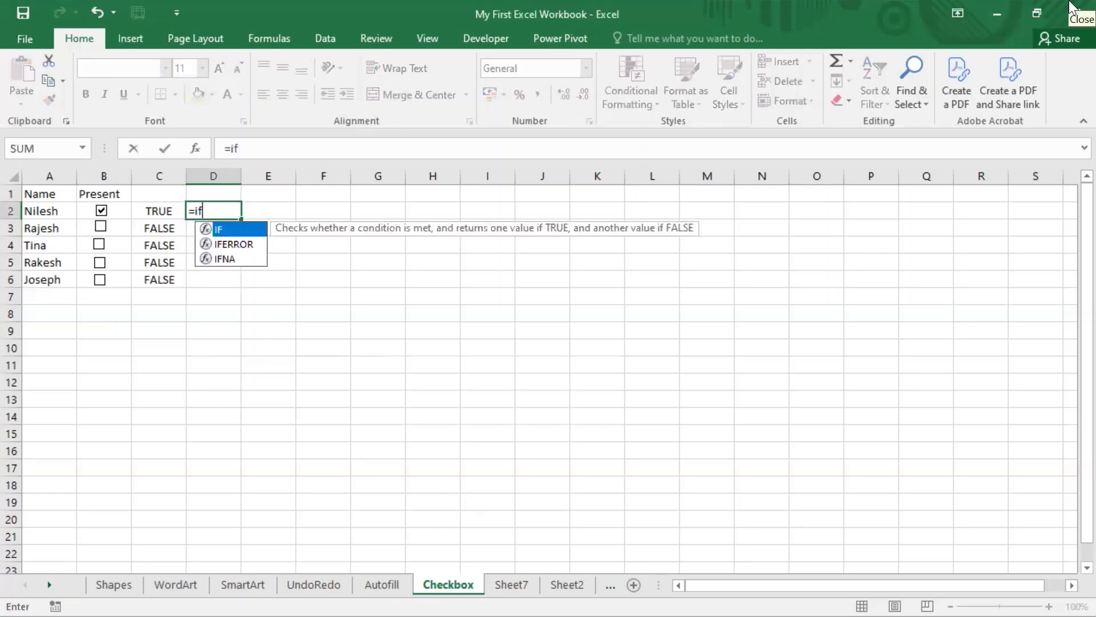
type("(")
key("Left")
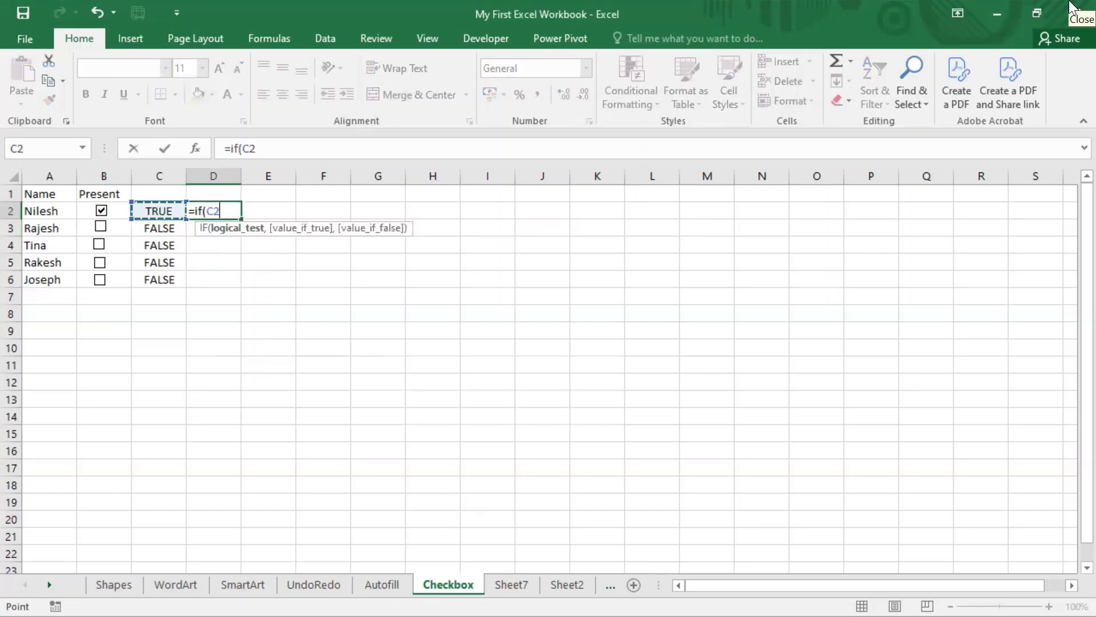
type("=")
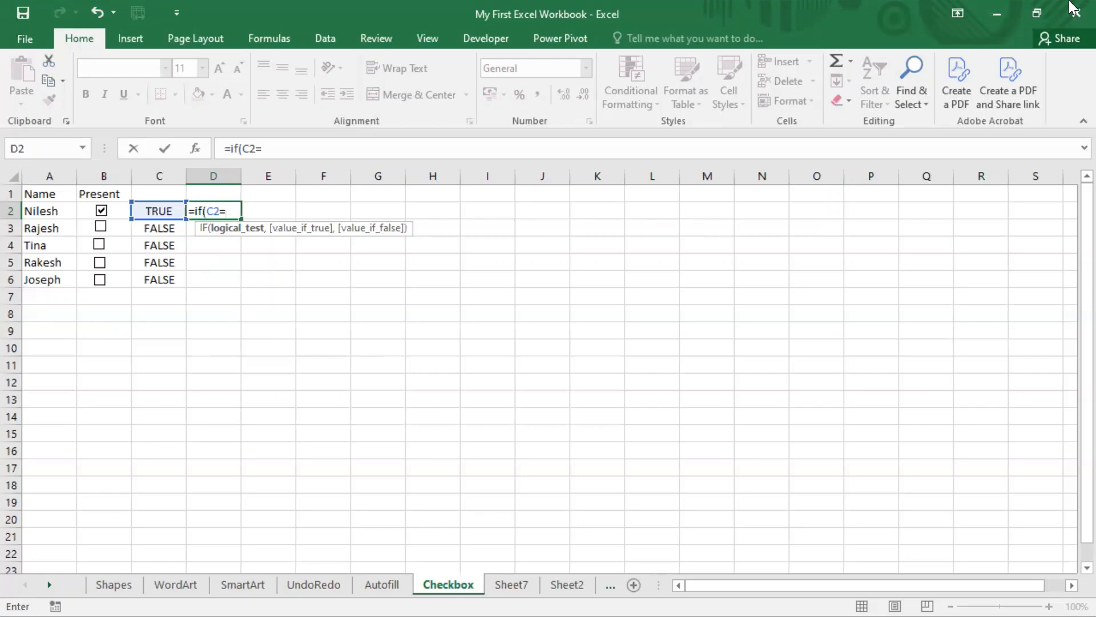
type("TRUE,")
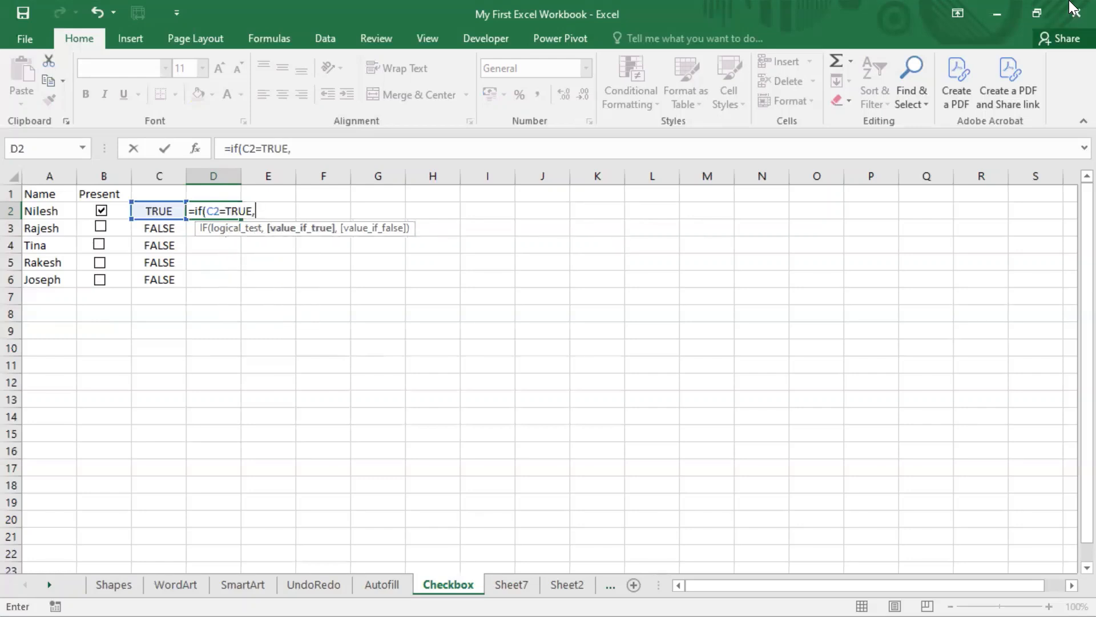
type("10")
key("Return")
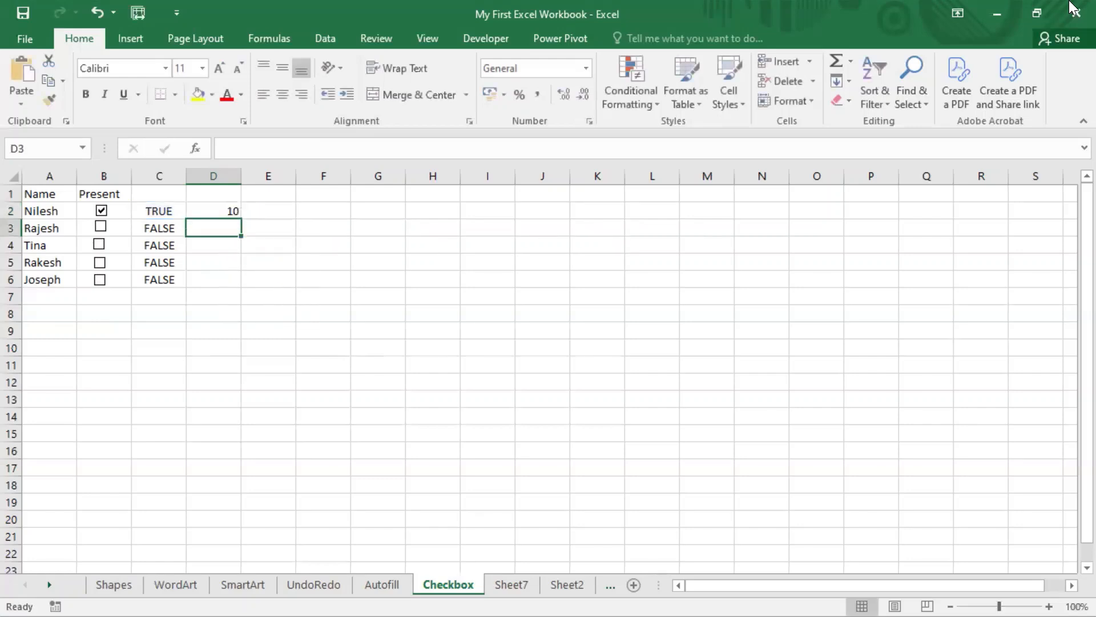
Correct the formula in D2 to =IF(C2=TRUE,1,0).
key("Up")
key("F2")
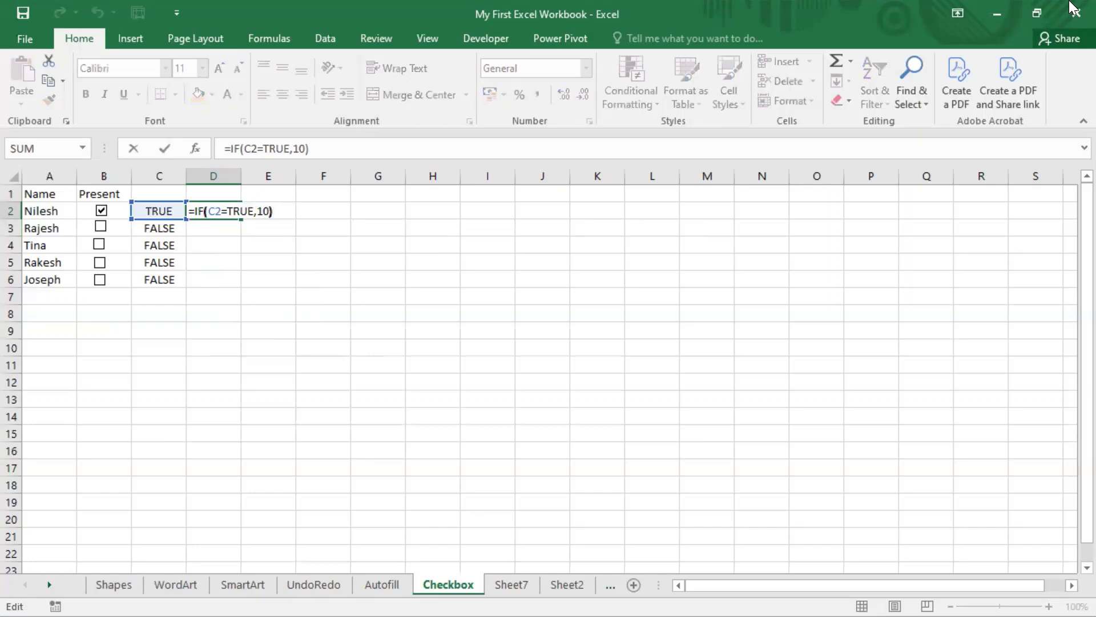
key("Left")
type(",")
key("Return")
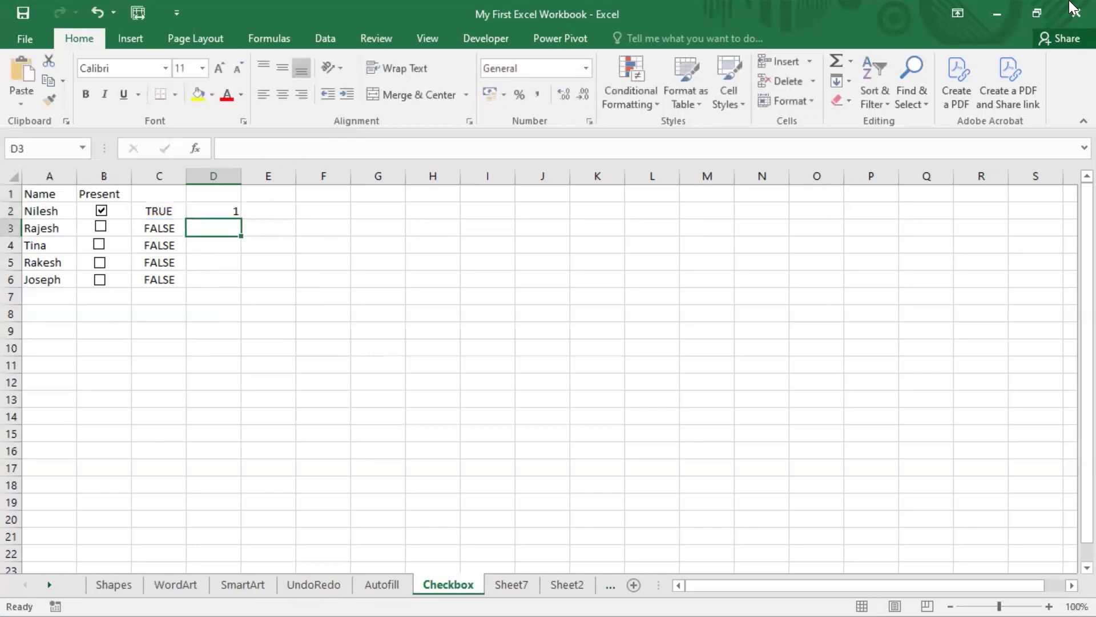
Copy the IF formula from D2 down column D through D6.
key("Up")
key("ctrl+c")
key("Left")
key("ctrl+Down")
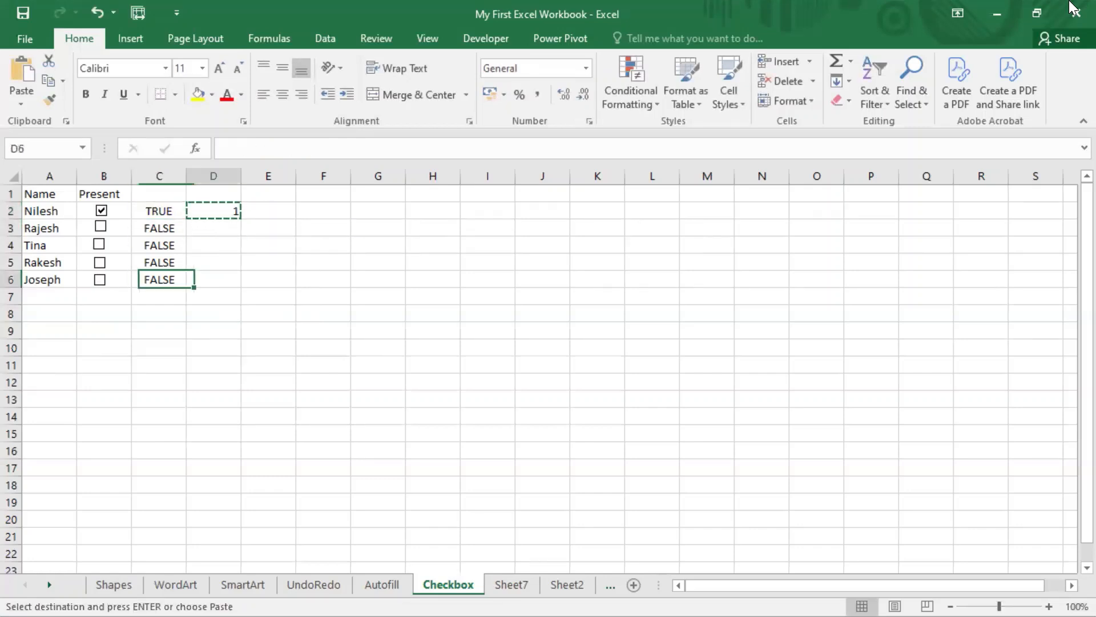
key("Right")
key("ctrl+shift+Up")
key("ctrl+v")
key("Down")
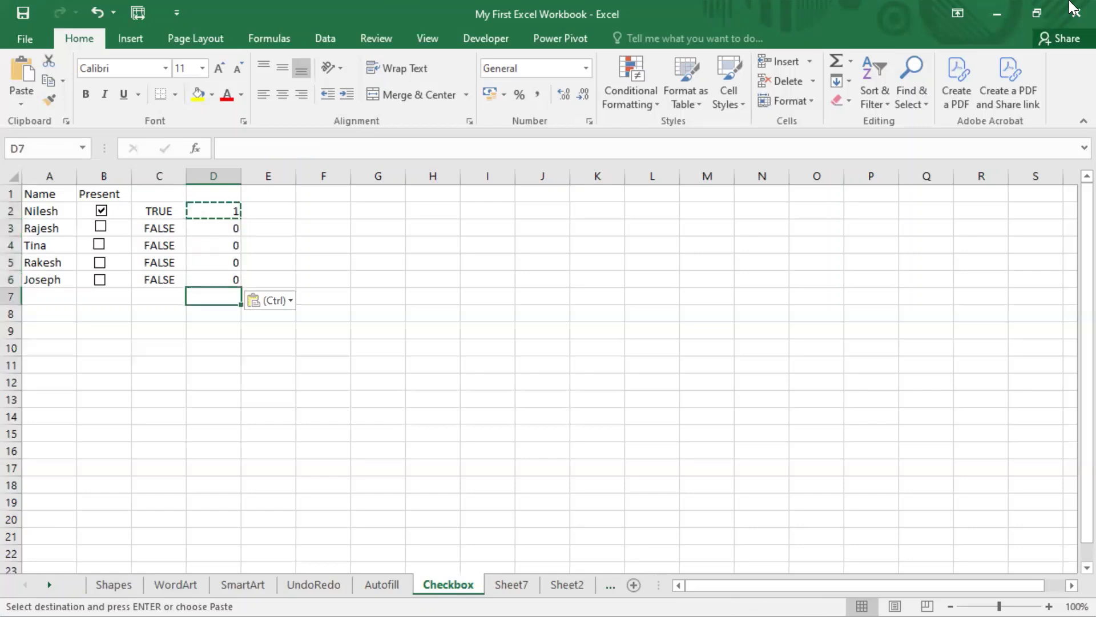
Enter the label "Total Students present" in cell B8.
key("Down")
key("Up")
key("Down")
key("Left")
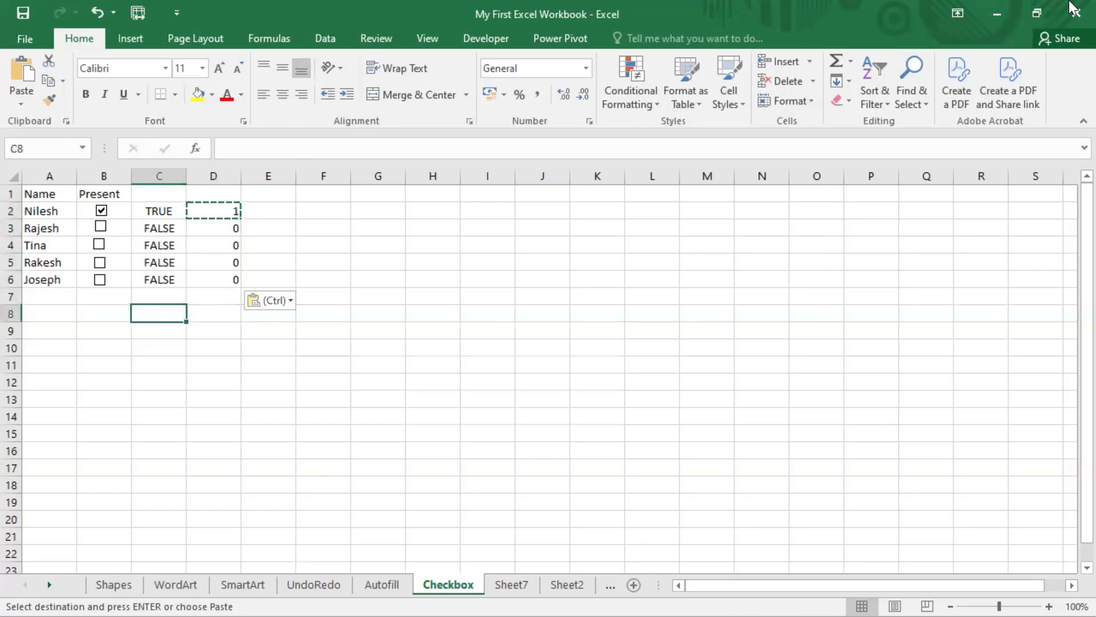
type("T")
key("BackSpace")
key("Left")
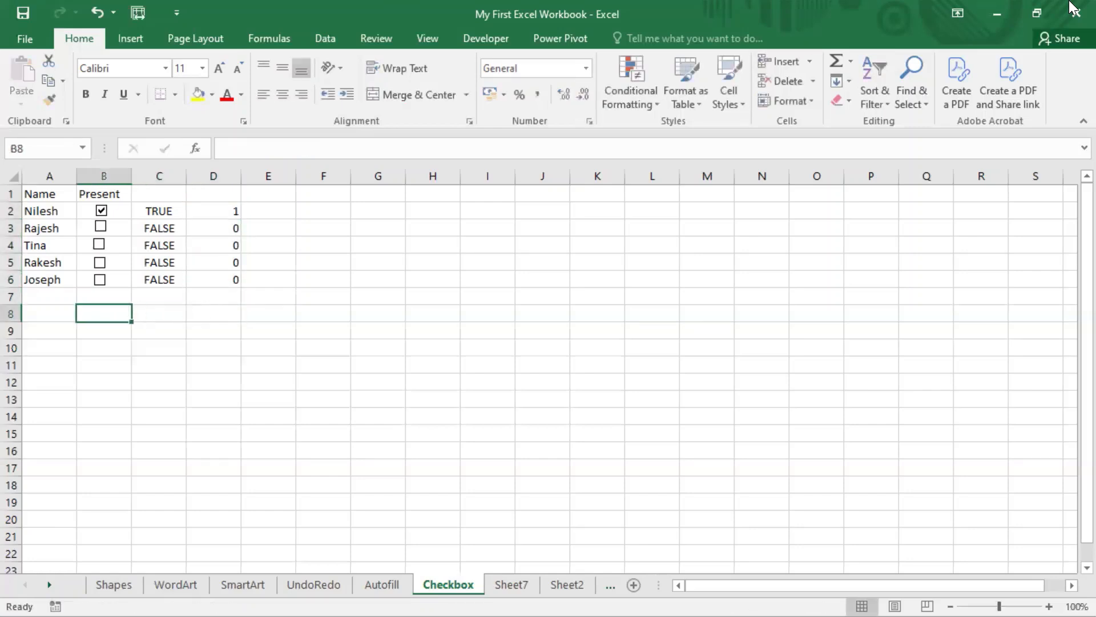
type("Total Stu")
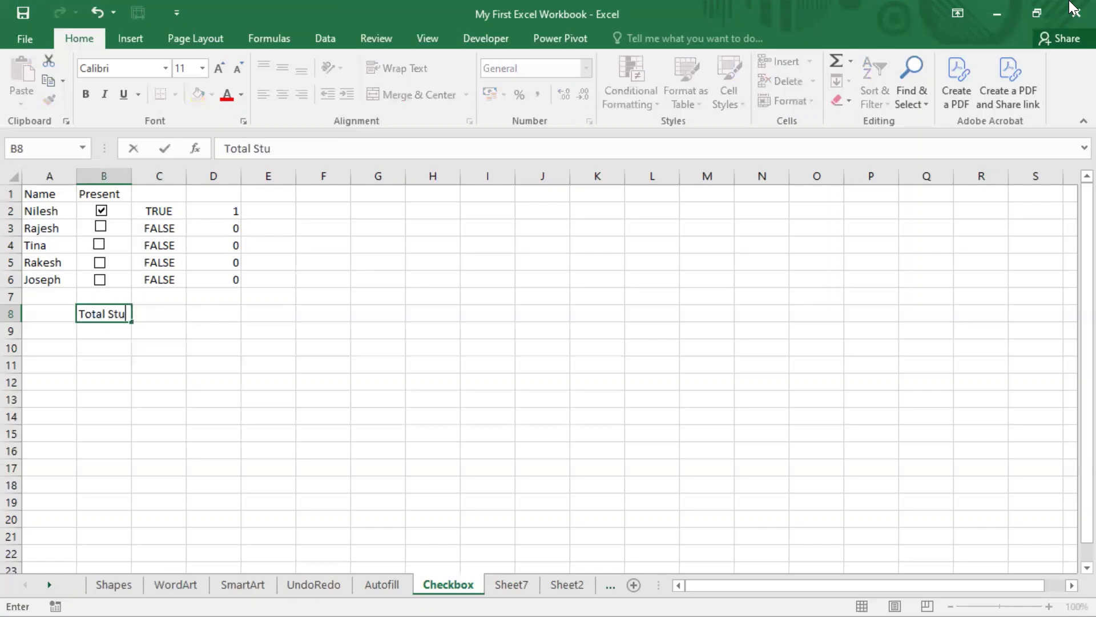
type("dents pre")
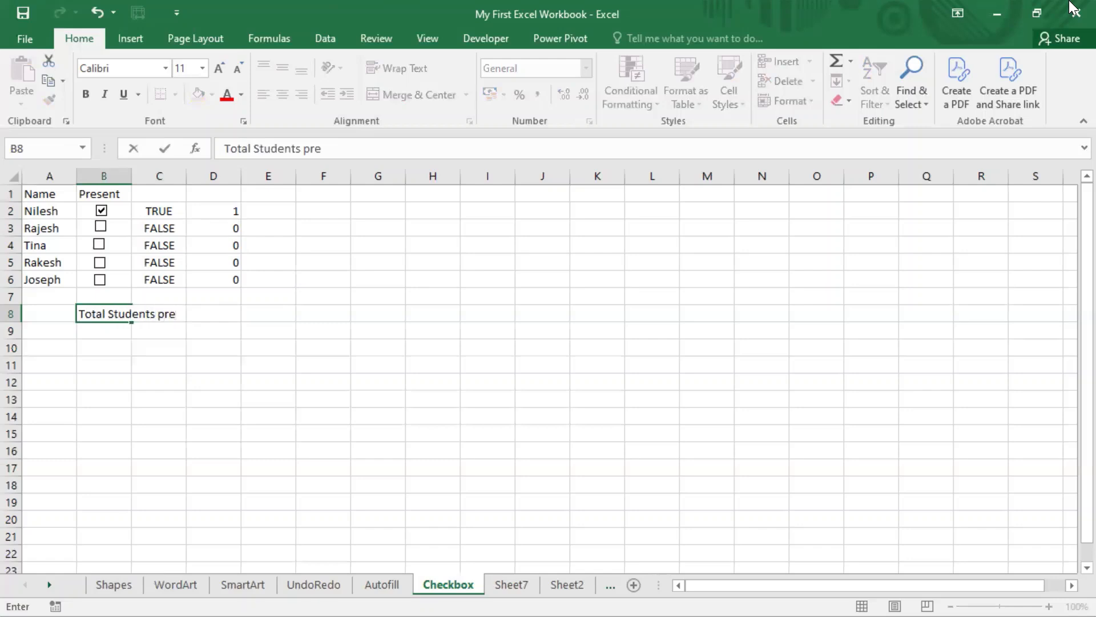
type("sent =")
key("BackSpace")
key("Return")
key("Up")
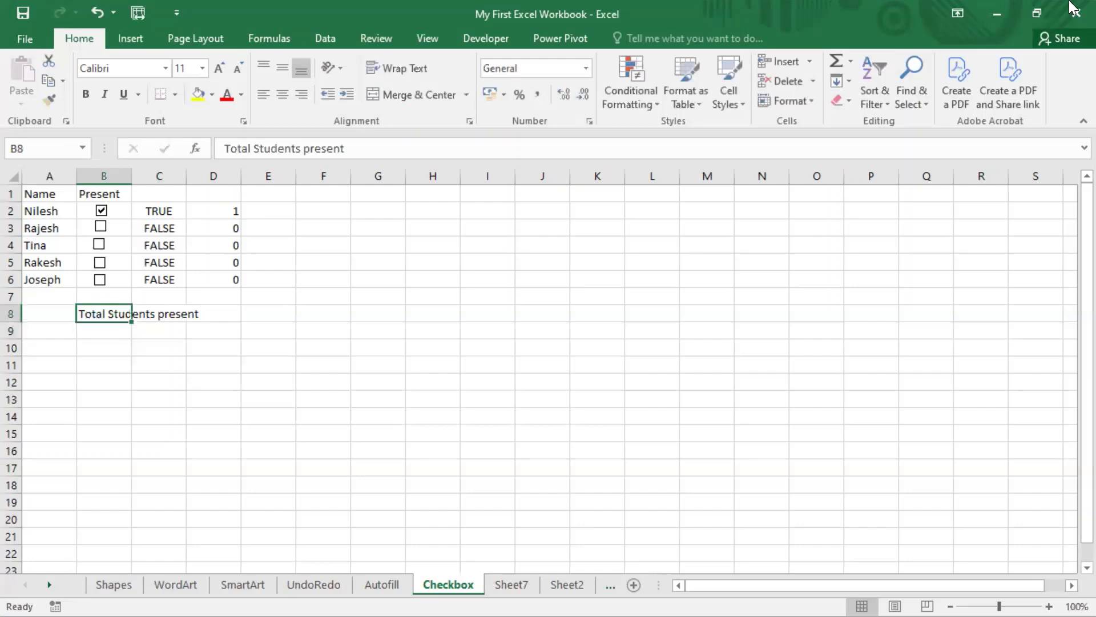
Total the attendance values D2 through D6 with a SUM formula in cell D8.
key("Right")
key("Right")
key("Right")
key("Left")
type("=")
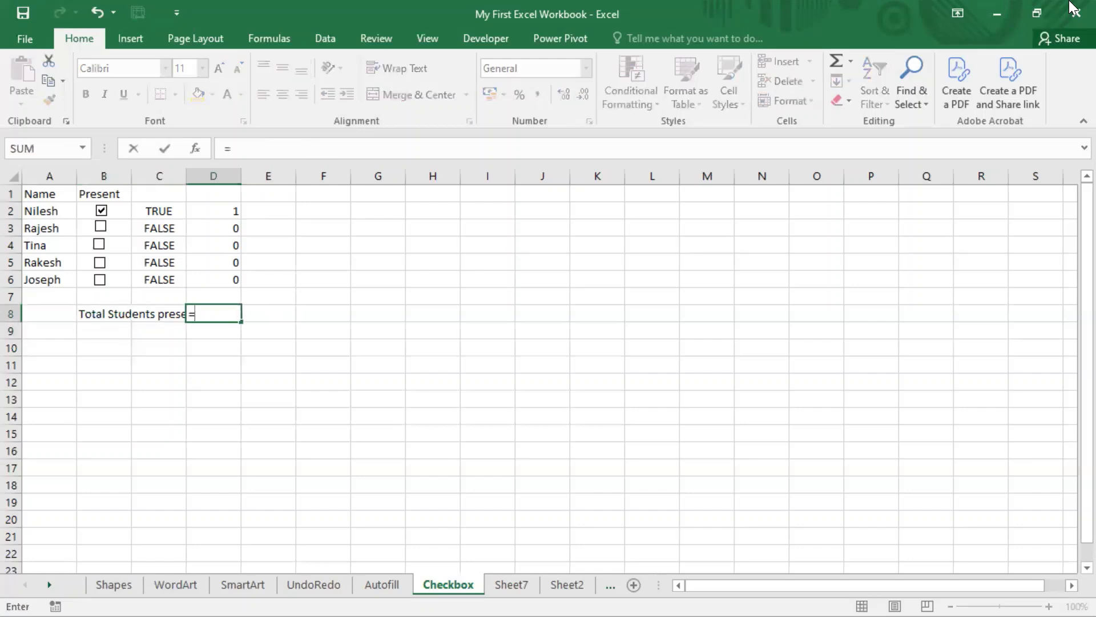
type("sum(")
key("Up")
key("Up")
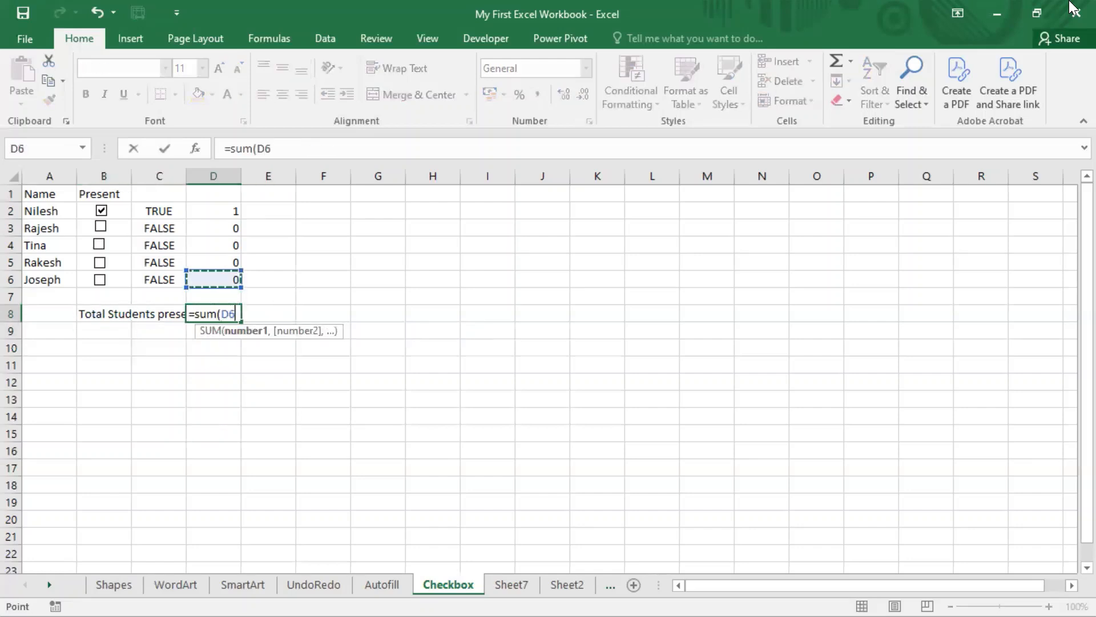
key("shift+Up")
key("shift+Up")
key("shift+Up")
key("shift+Up")
key("Return")
key("Up")
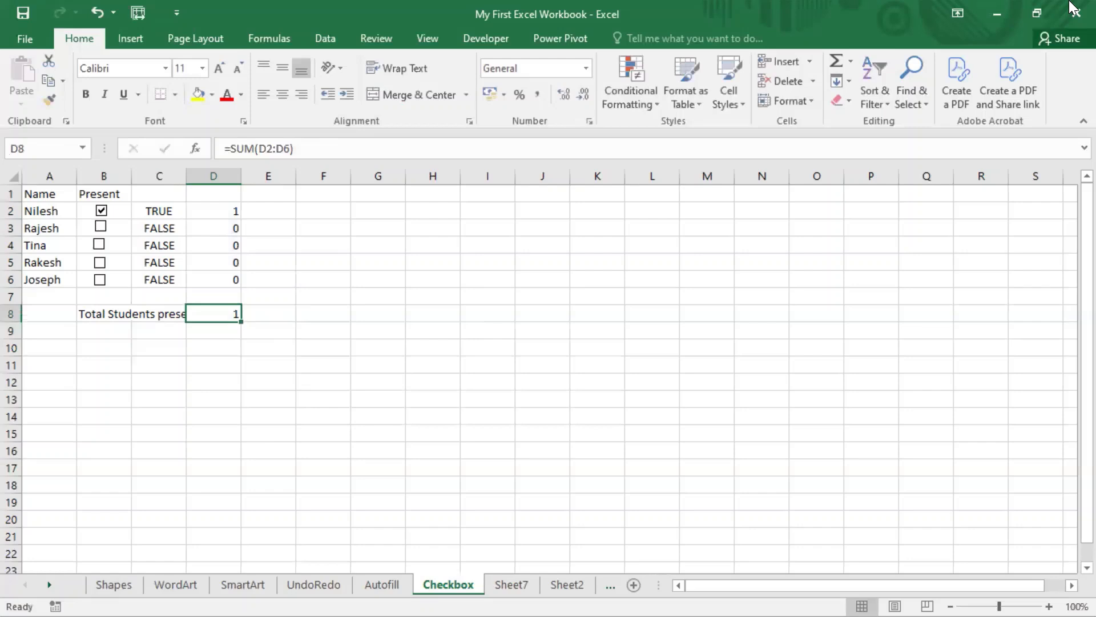
key("Up")
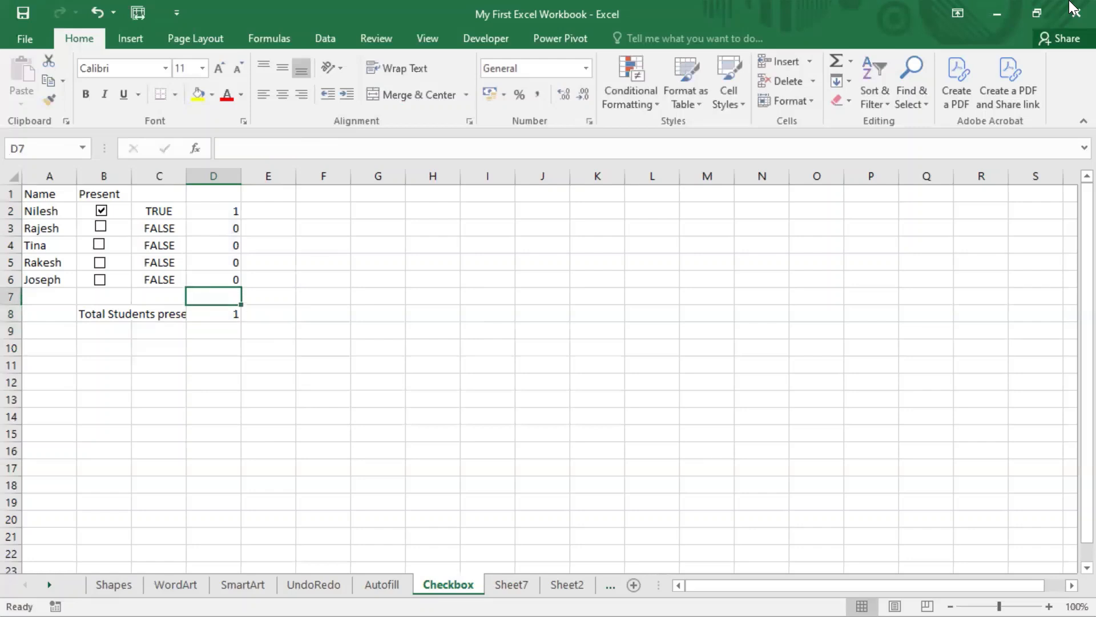
Tick the check box in B4 and check the total in D8.
left_click(100, 245)
left_click(227, 315)
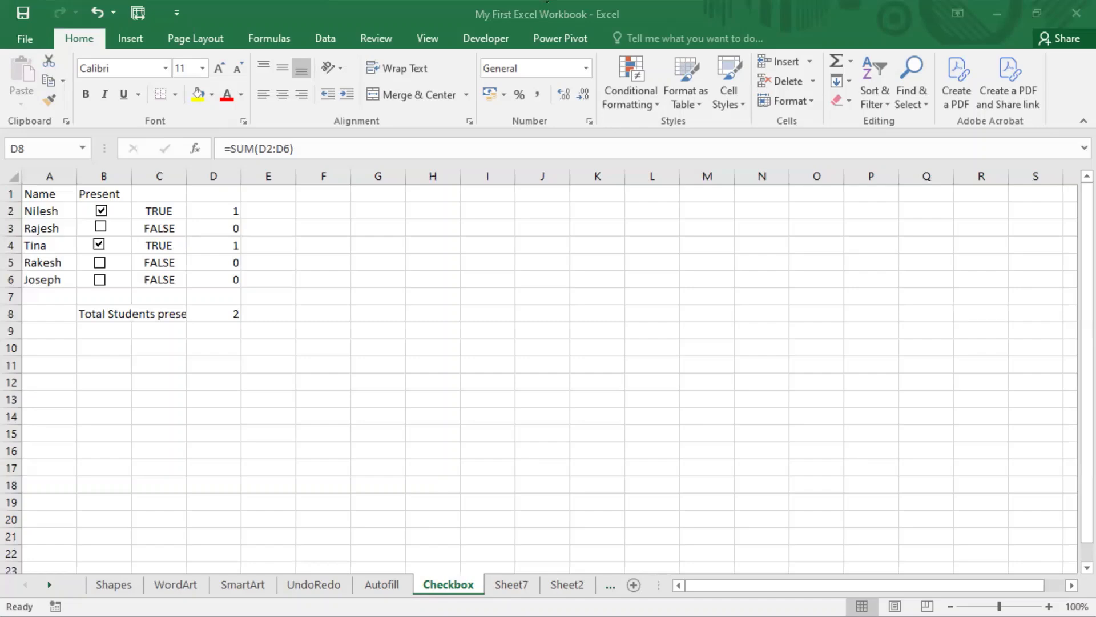
left_click(629, 125)
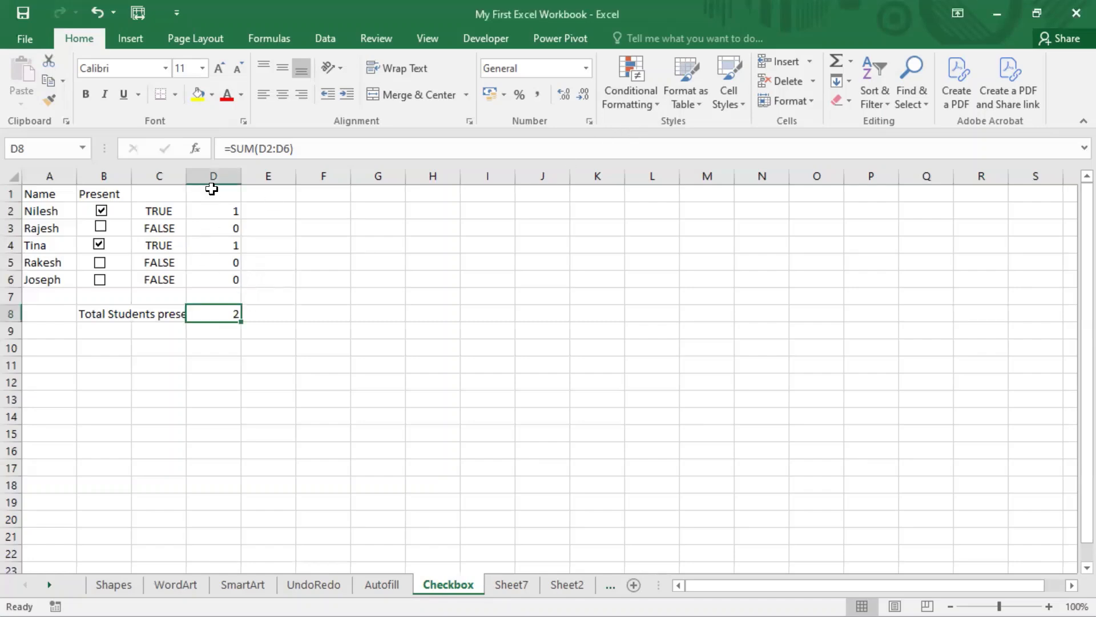
left_click(466, 4)
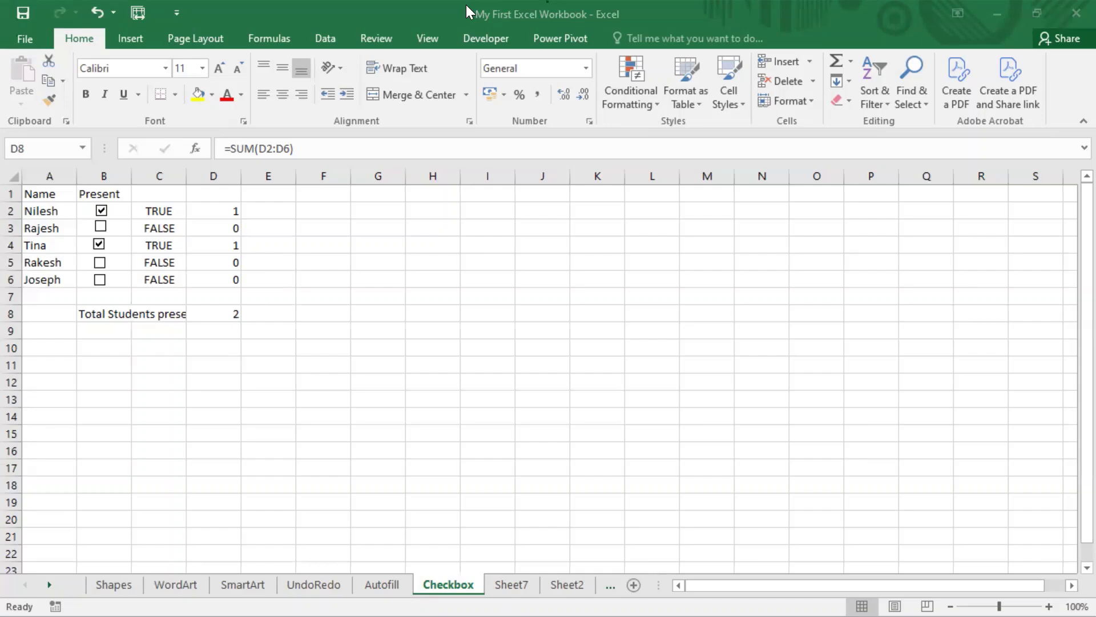
left_click(466, 5)
Create a formula-based conditional formatting rule =C2=TRUE for the names in A2:A6, without setting a format.
left_click(40, 213)
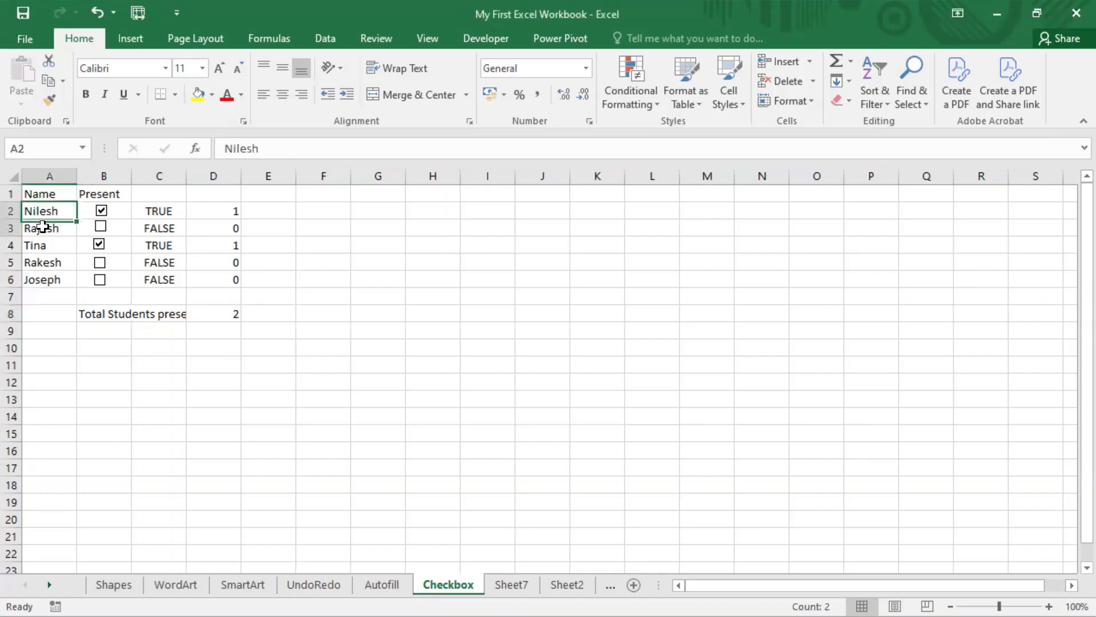
left_click_drag(43, 227, 43, 280)
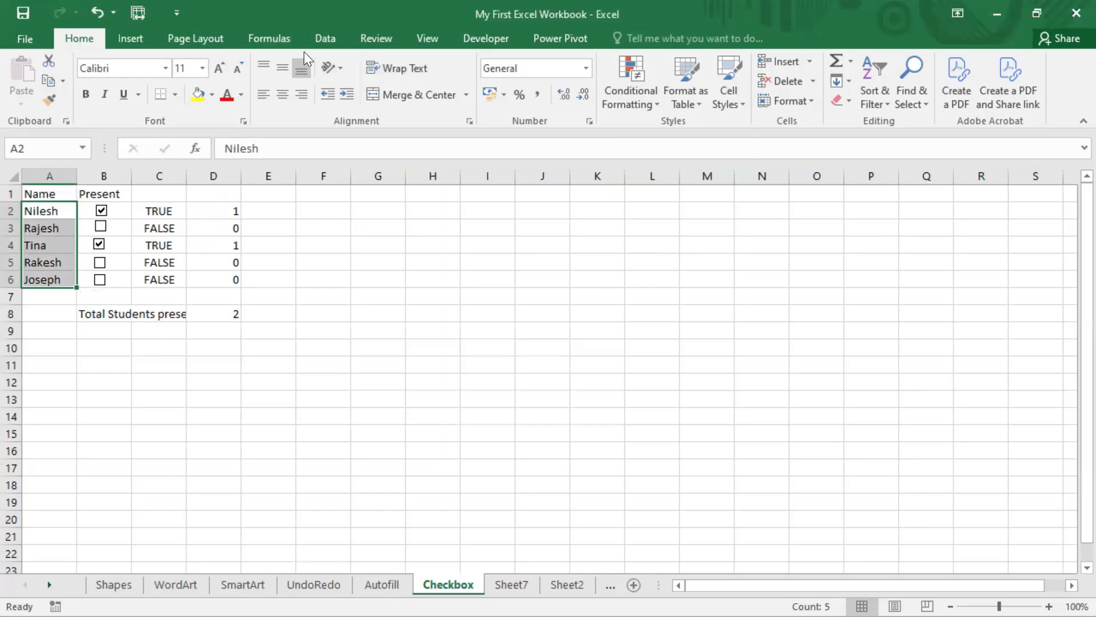
left_click(644, 100)
left_click(653, 314)
left_click(655, 101)
left_click(671, 313)
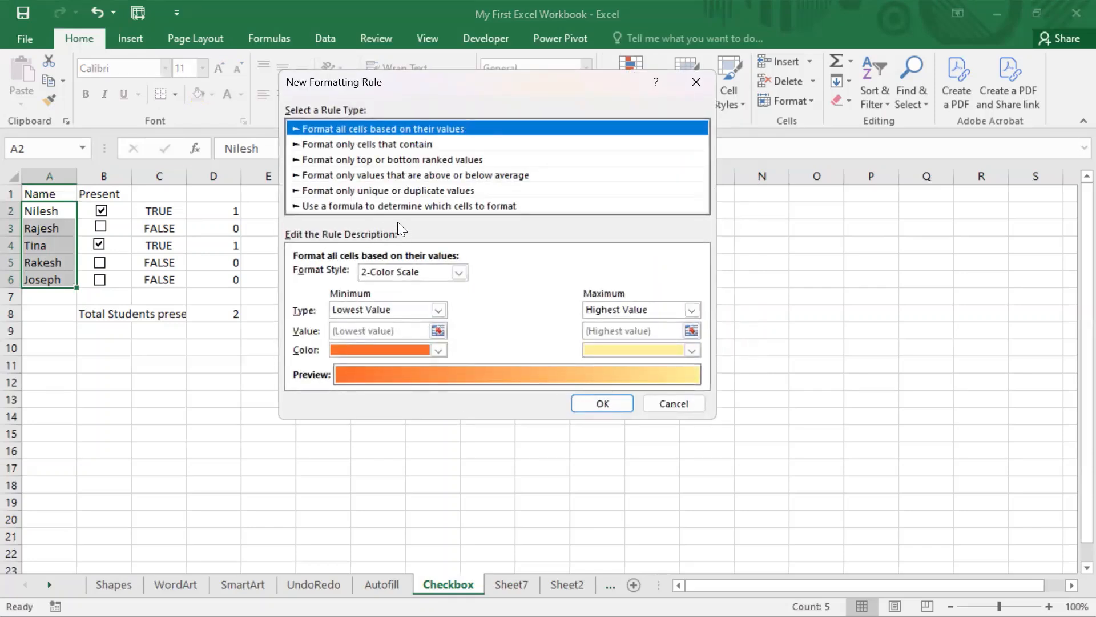
left_click(397, 207)
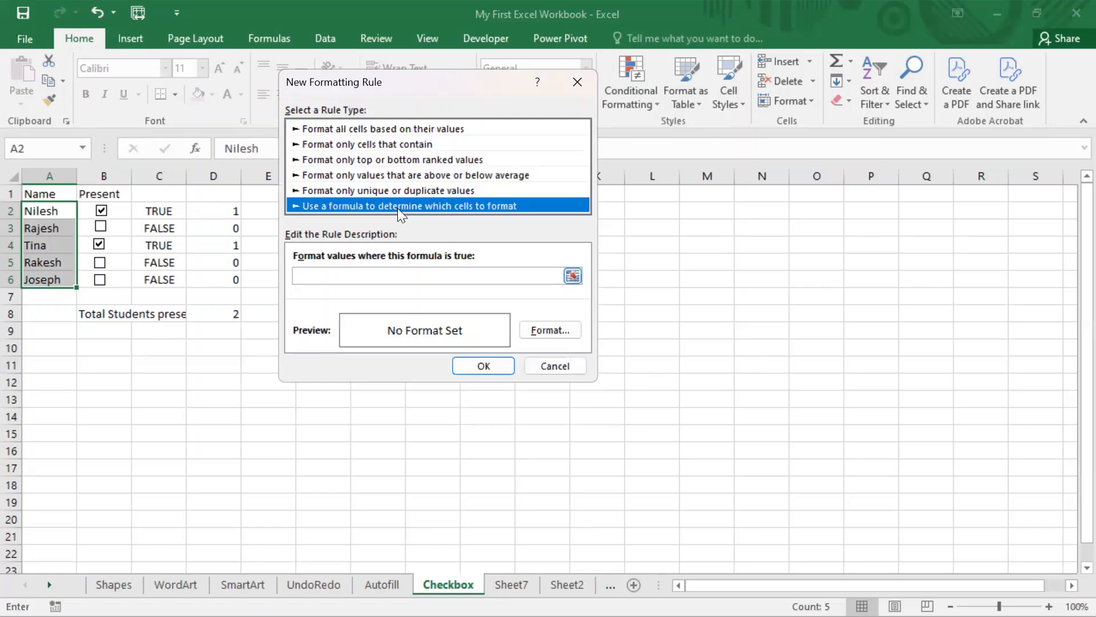
left_click(429, 276)
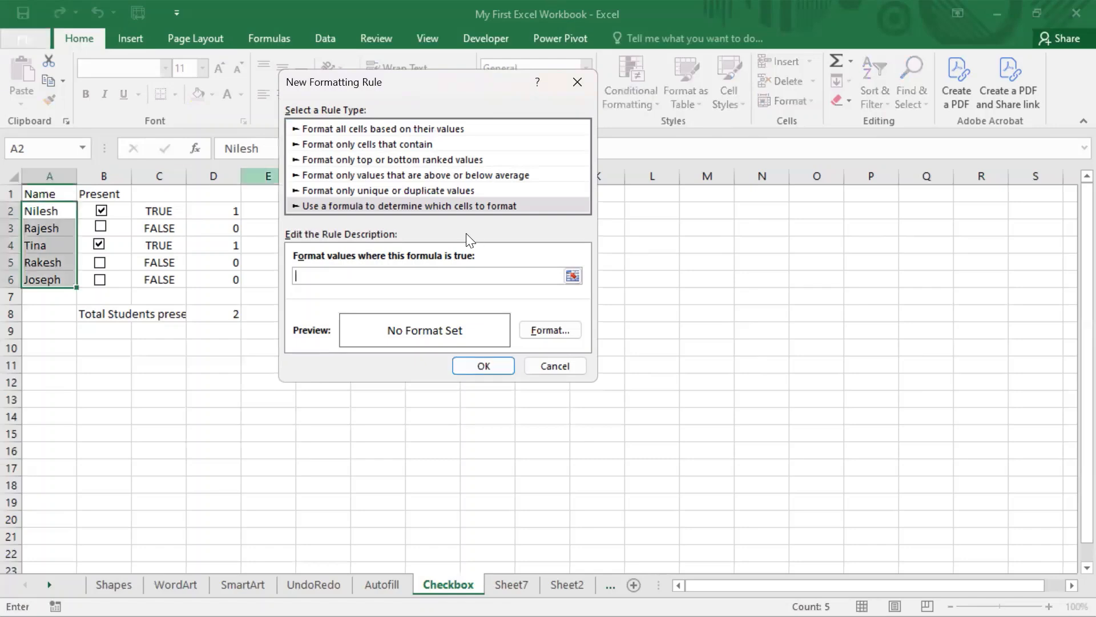
type("=C2")
type("=TRUE")
left_click(484, 366)
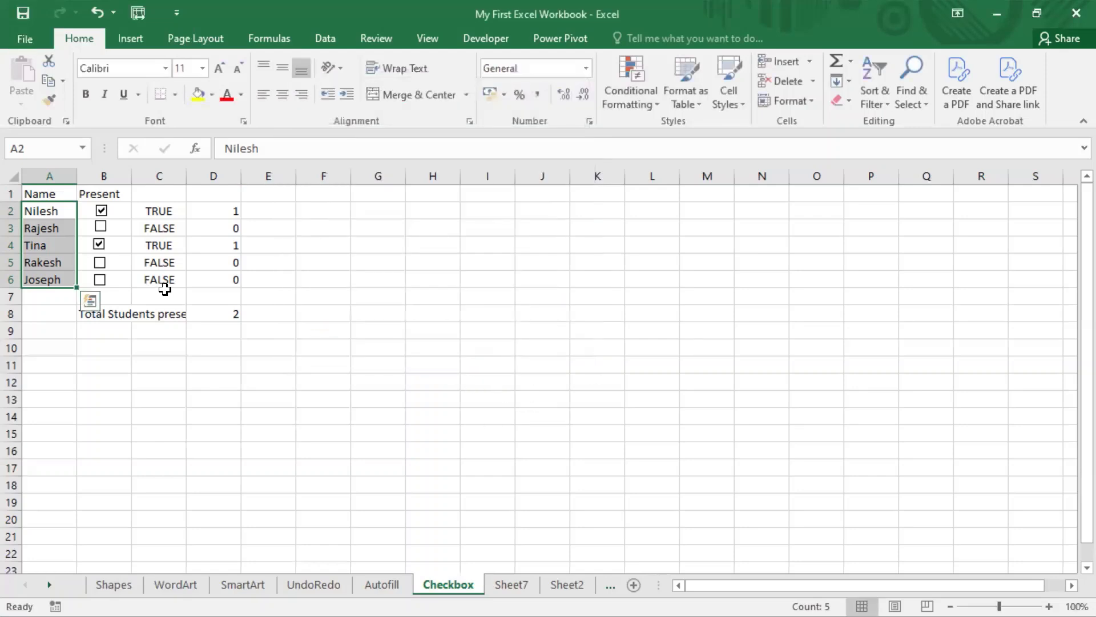
left_click(653, 104)
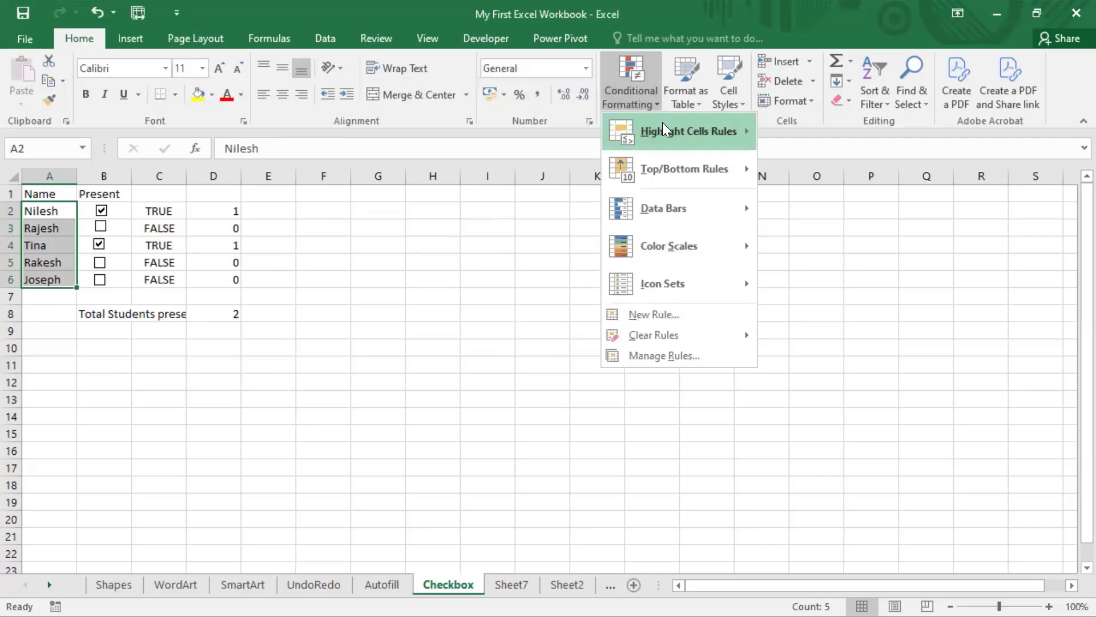
left_click(653, 308)
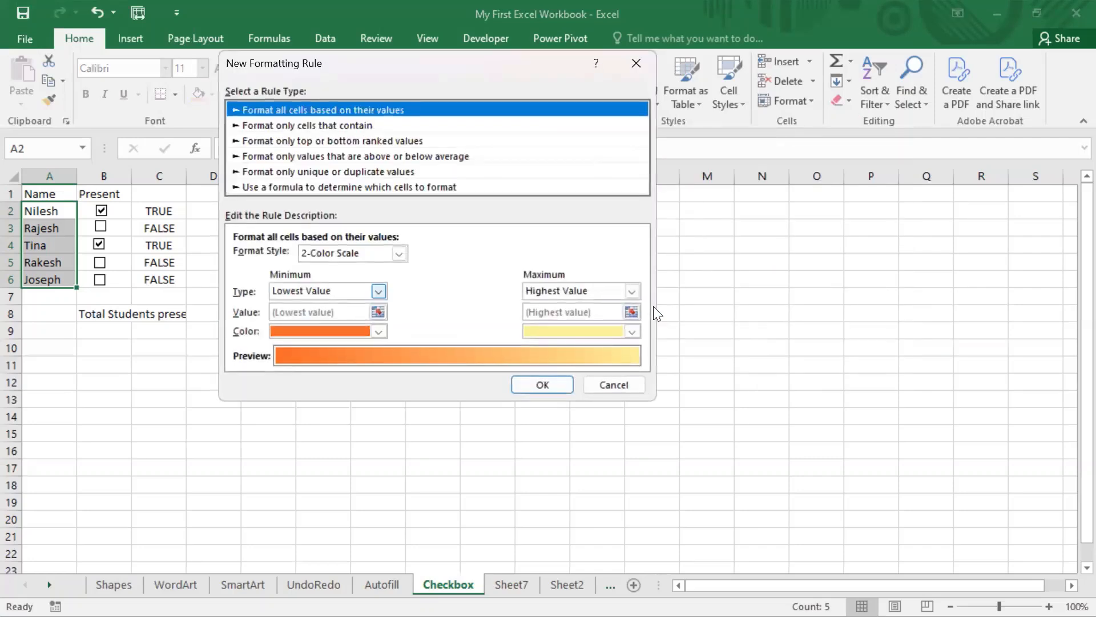
left_click(312, 188)
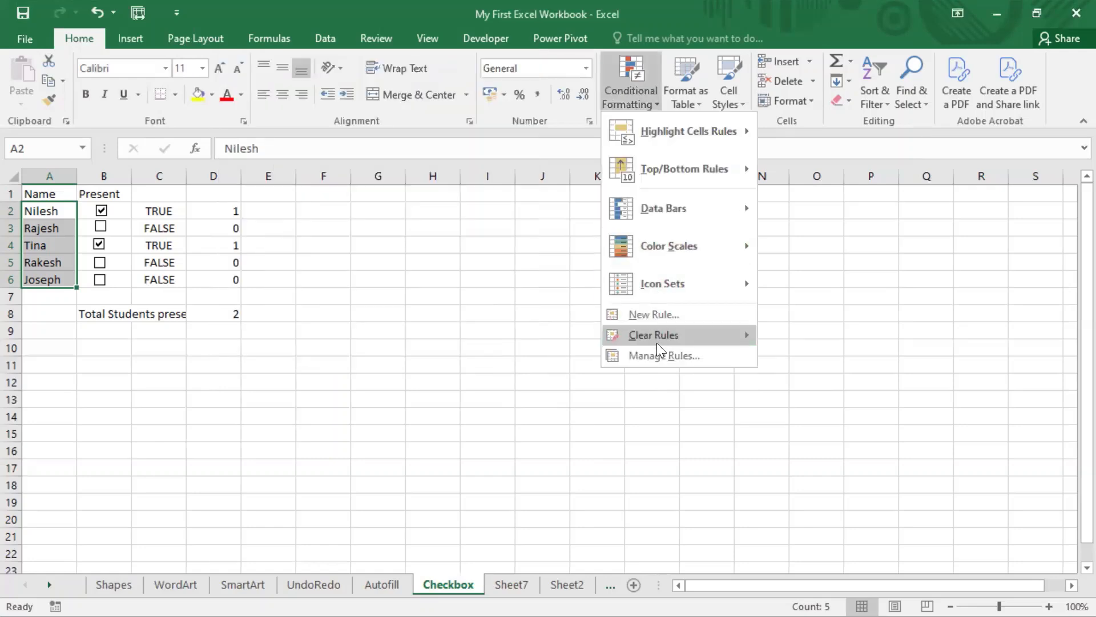
Edit the =C2=TRUE conditional formatting rule to use a light green fill and apply it to the names.
left_click(656, 354)
double_click(225, 188)
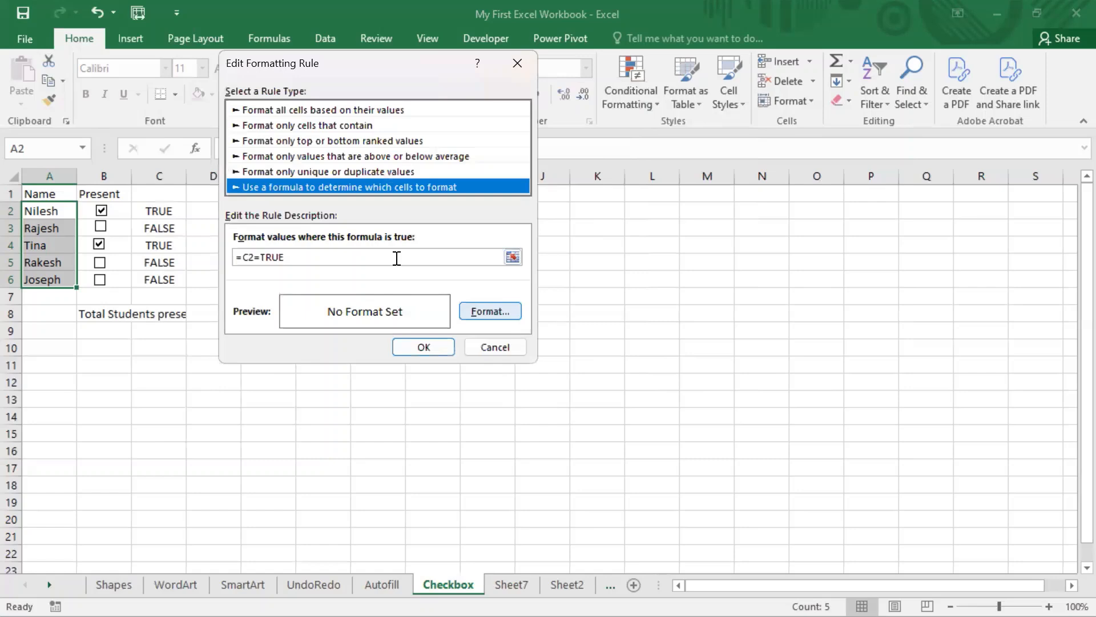
left_click(490, 311)
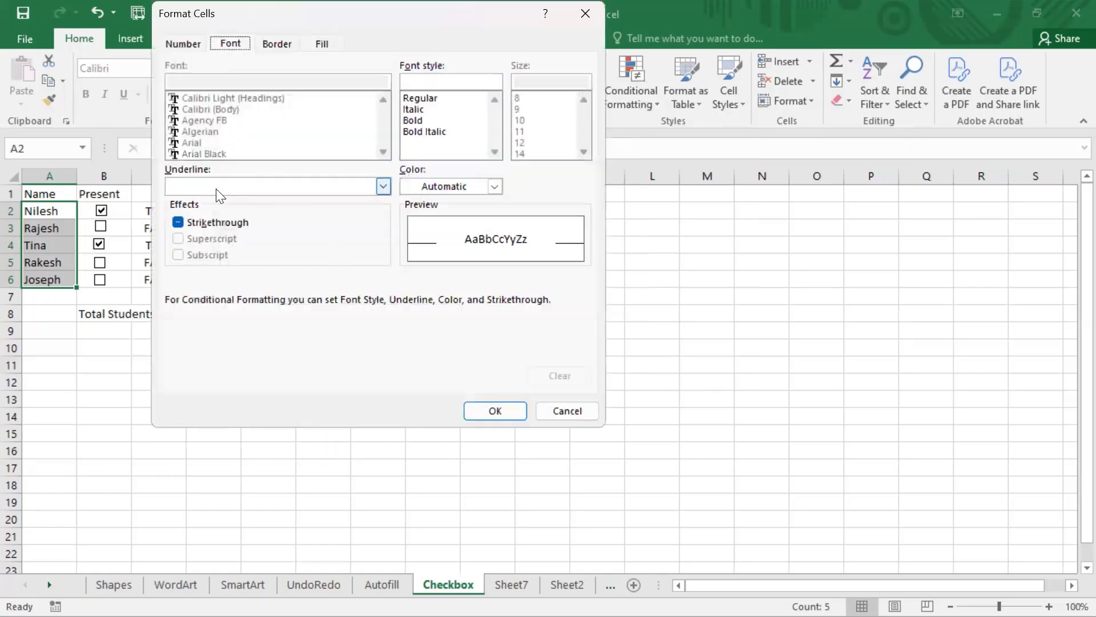
left_click(326, 44)
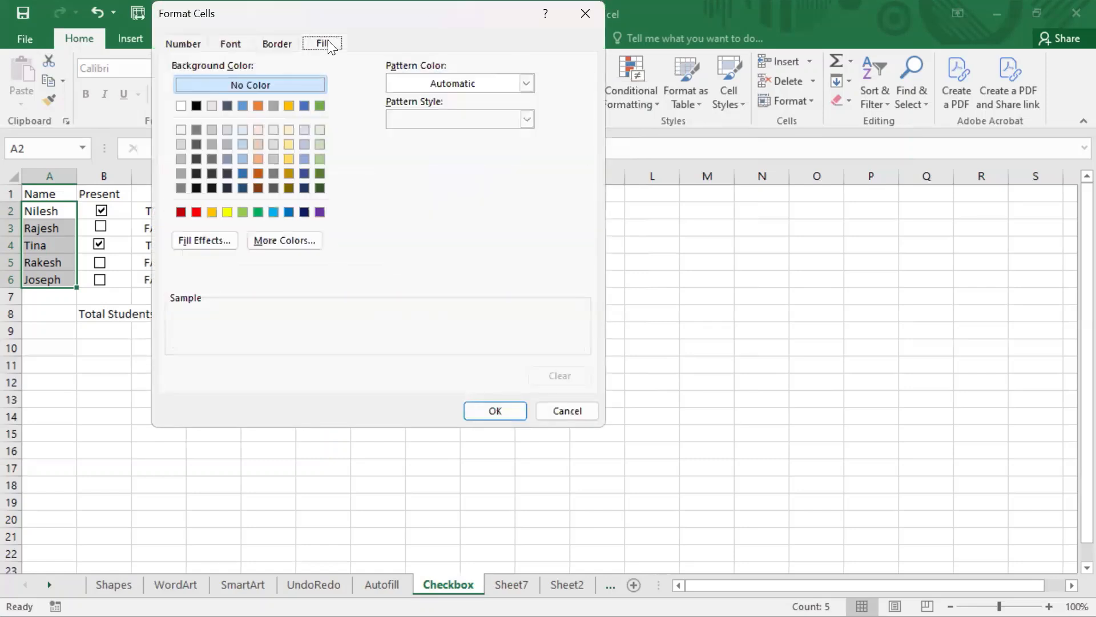
left_click(317, 144)
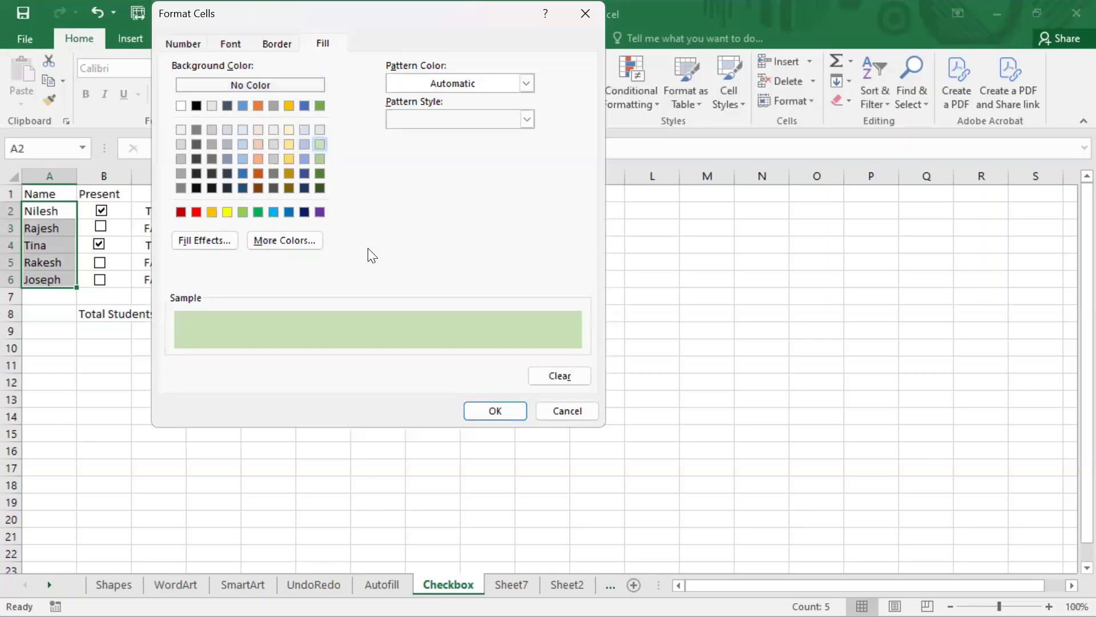
left_click(496, 411)
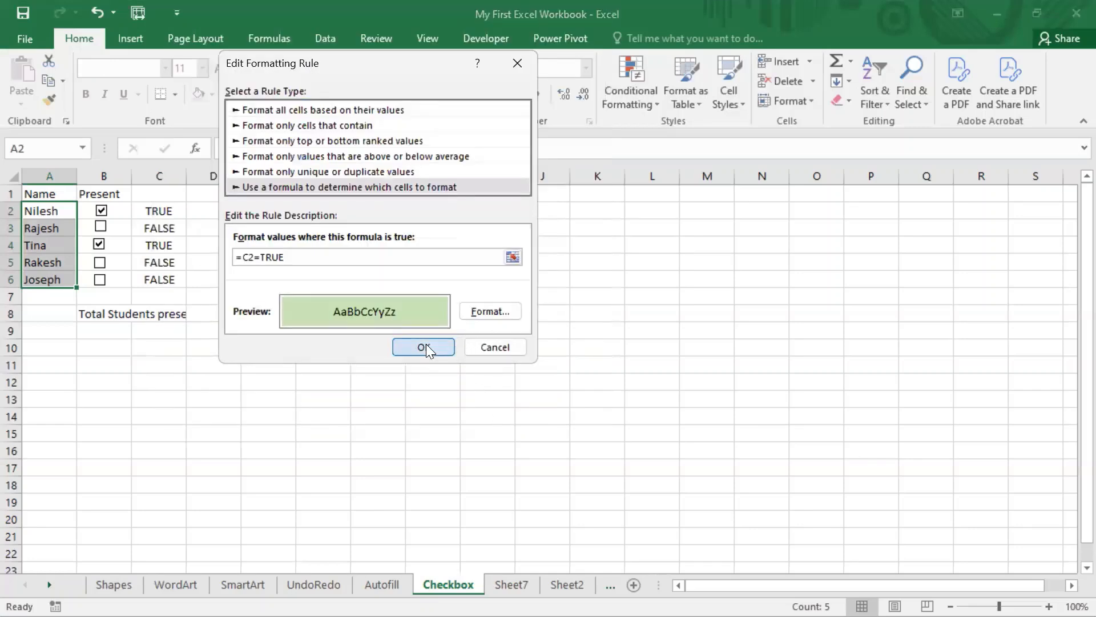
left_click(426, 346)
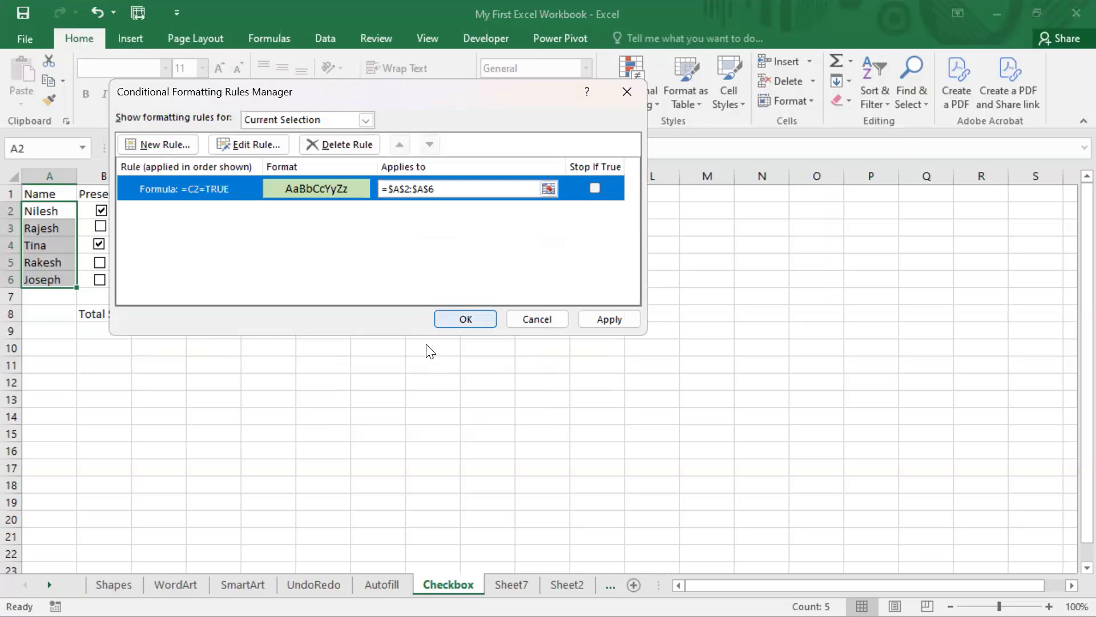
key("Return")
left_click(211, 346)
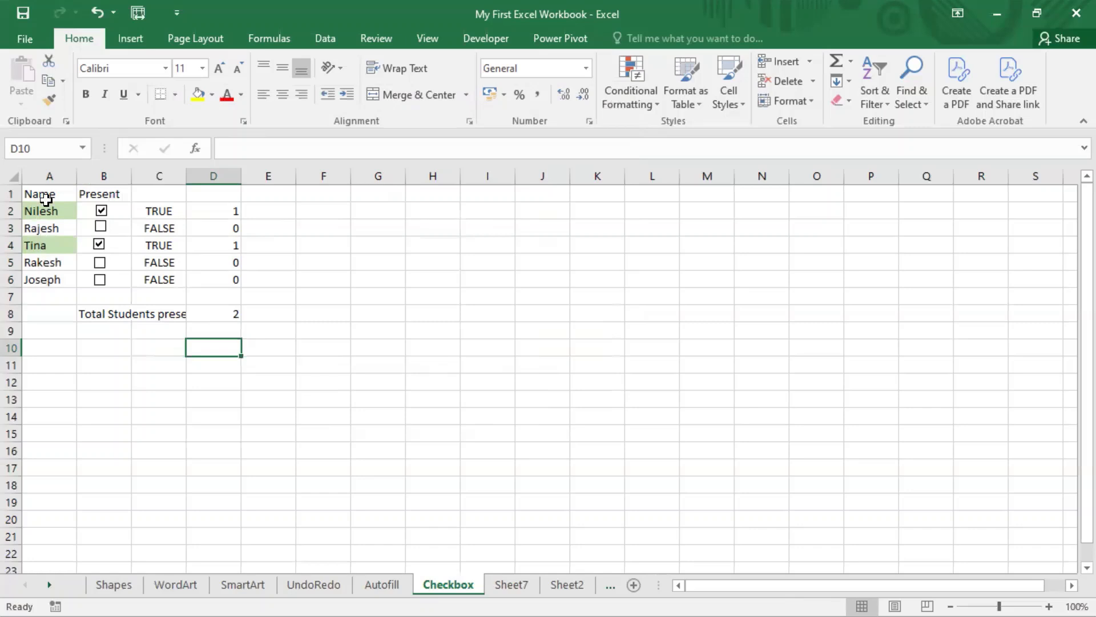
Tick the check box in B5 and untick the one in B2 to test the total and name highlighting.
left_click(99, 264)
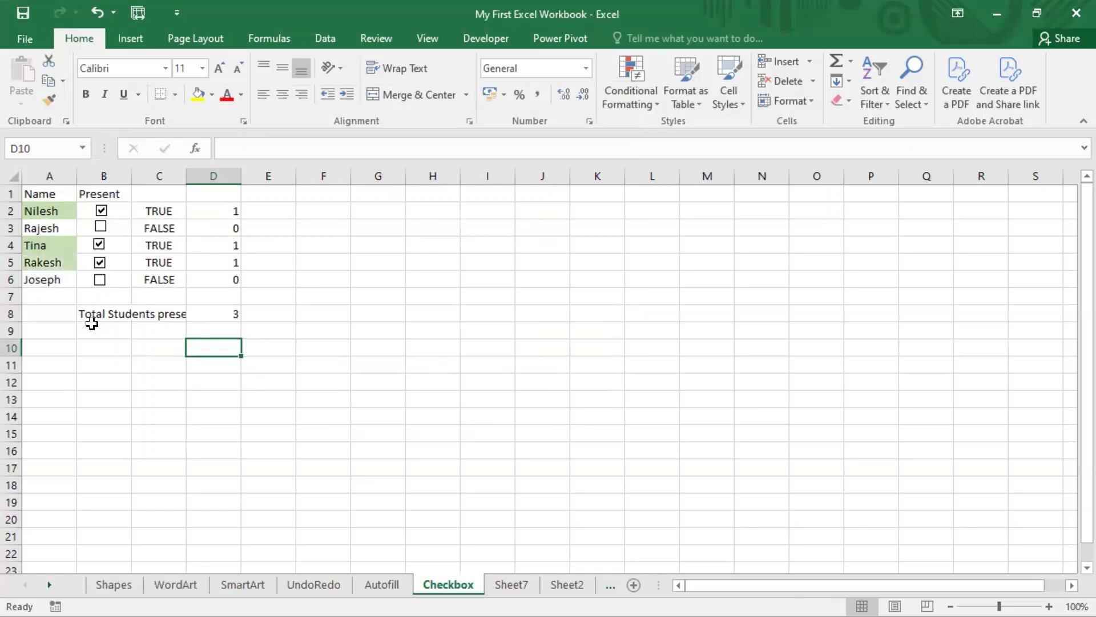
left_click(229, 315)
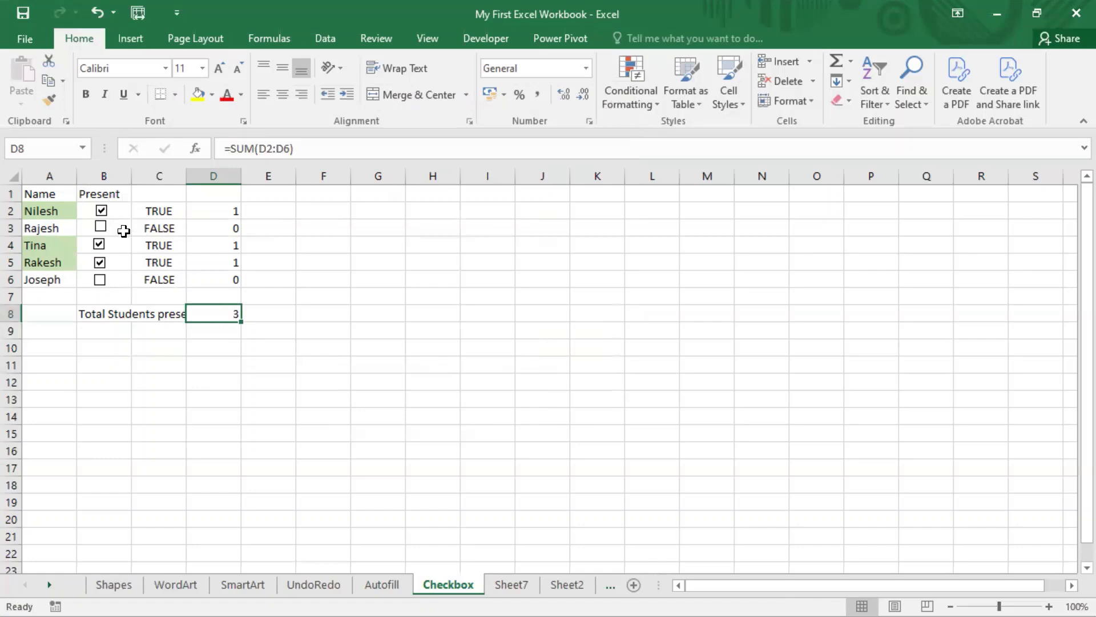
left_click(102, 210)
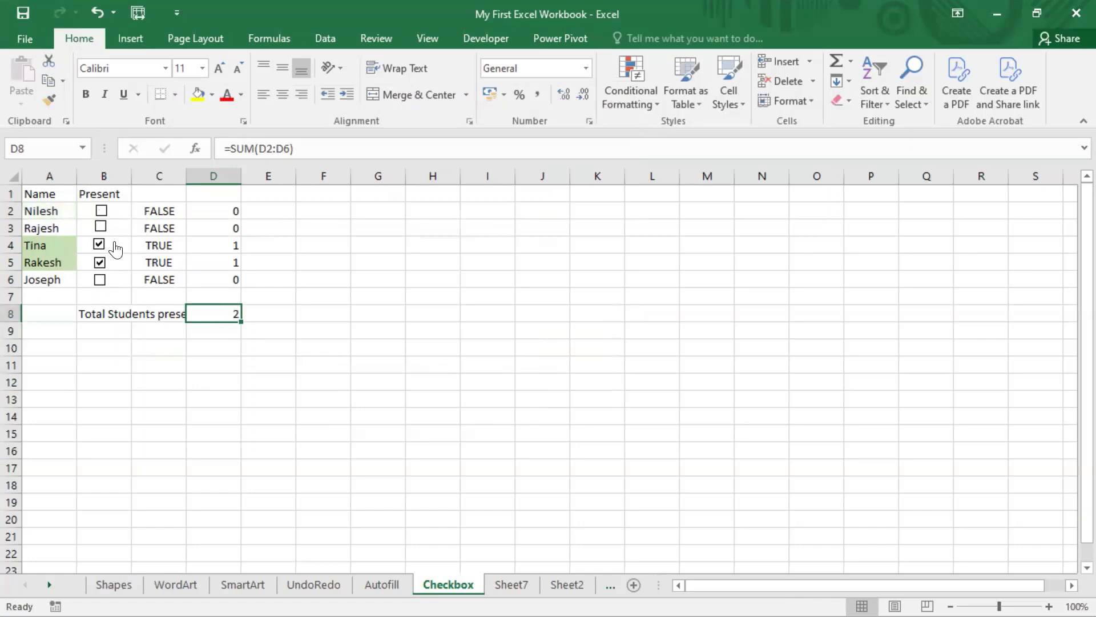
left_click(51, 210)
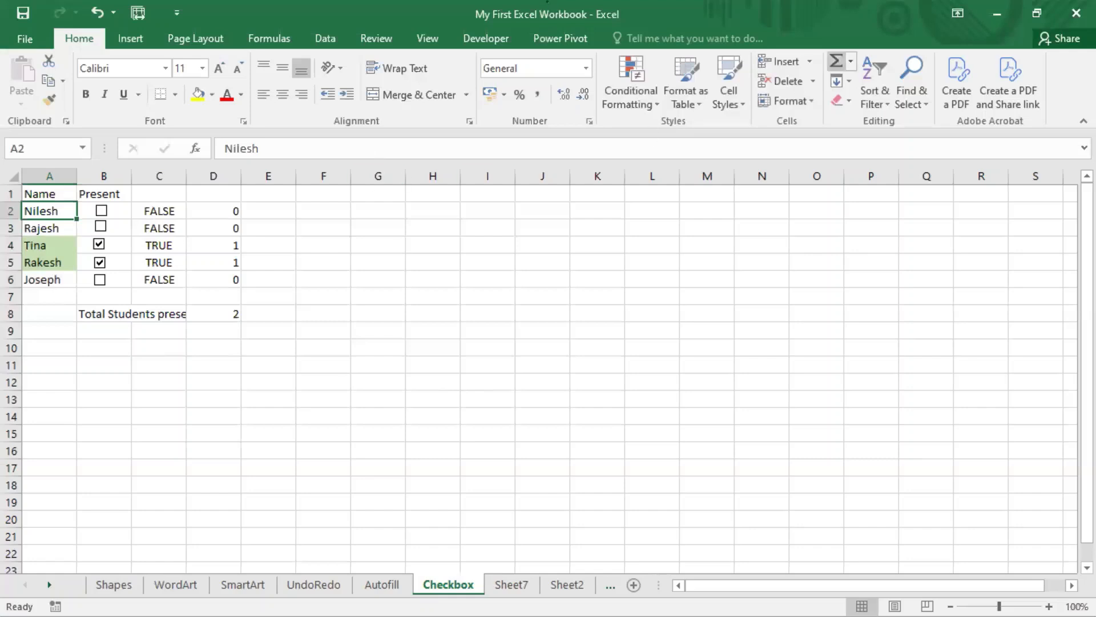